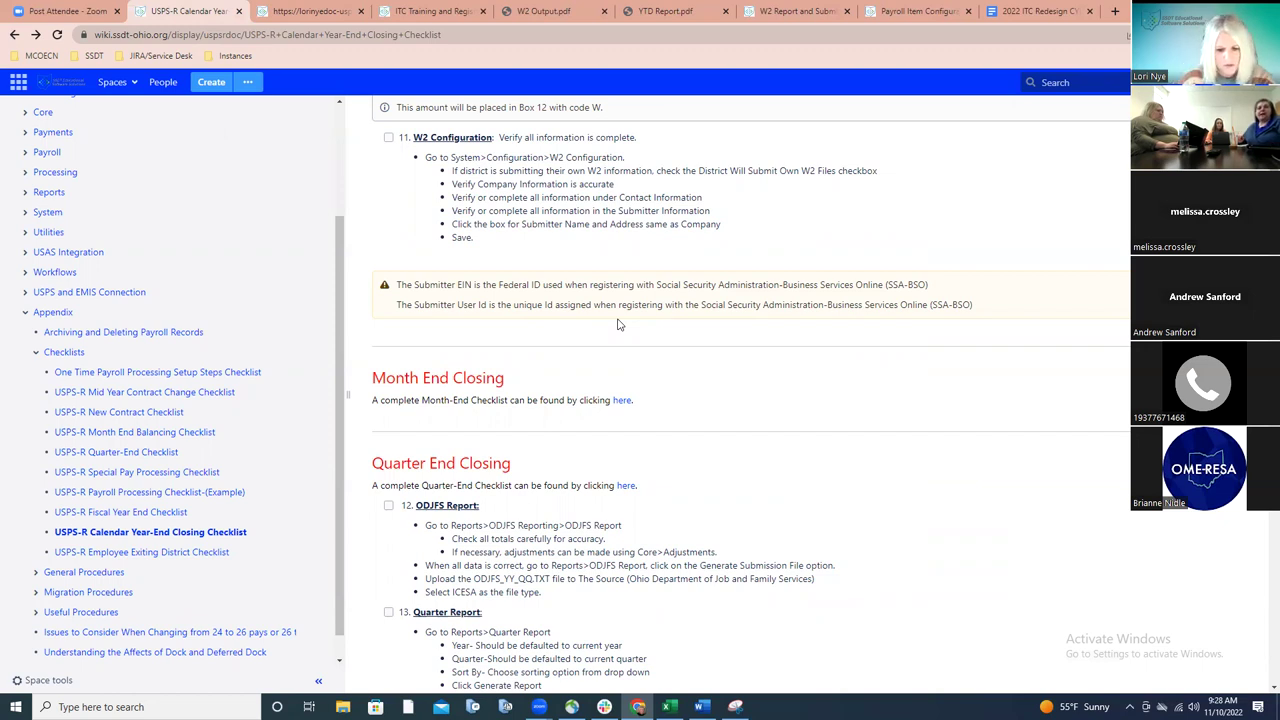
Review the calendar year-end checklist from the CCA, HSA and W2 Configuration items to the Quarter End Closing section.
scroll(618, 324, "up", 3)
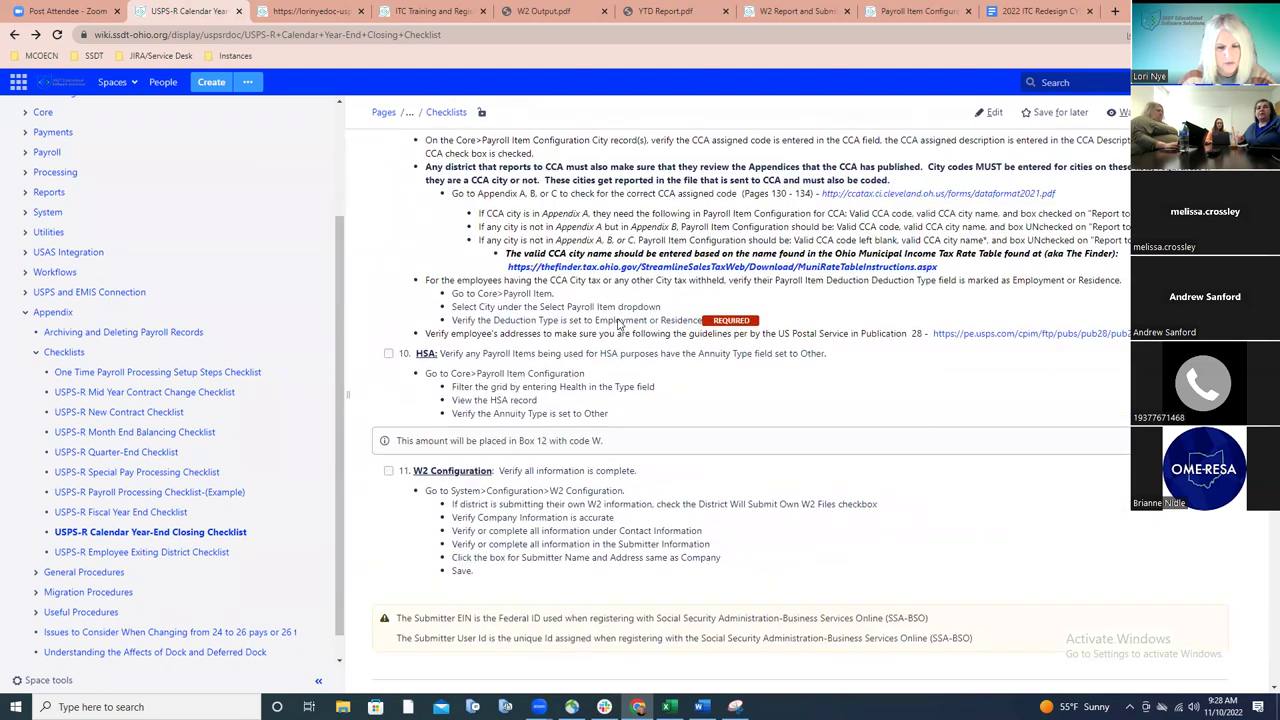
scroll(618, 324, "up", 1)
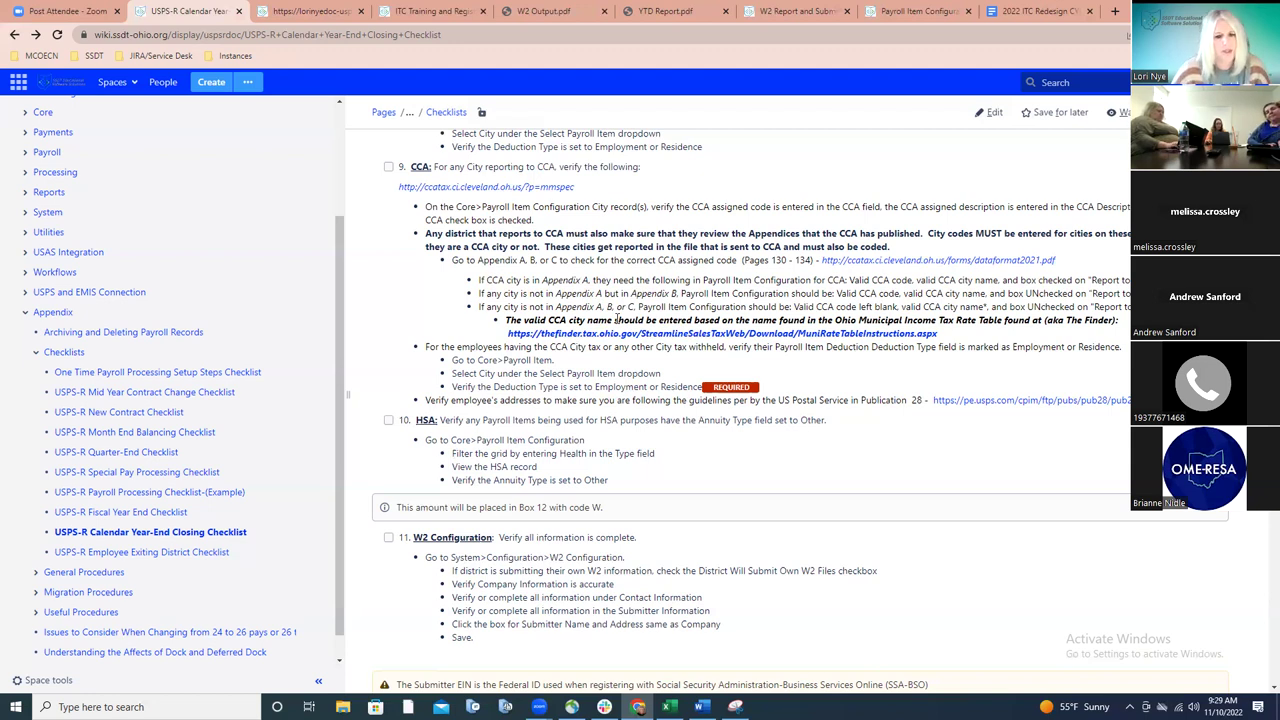
scroll(632, 318, "down", 2)
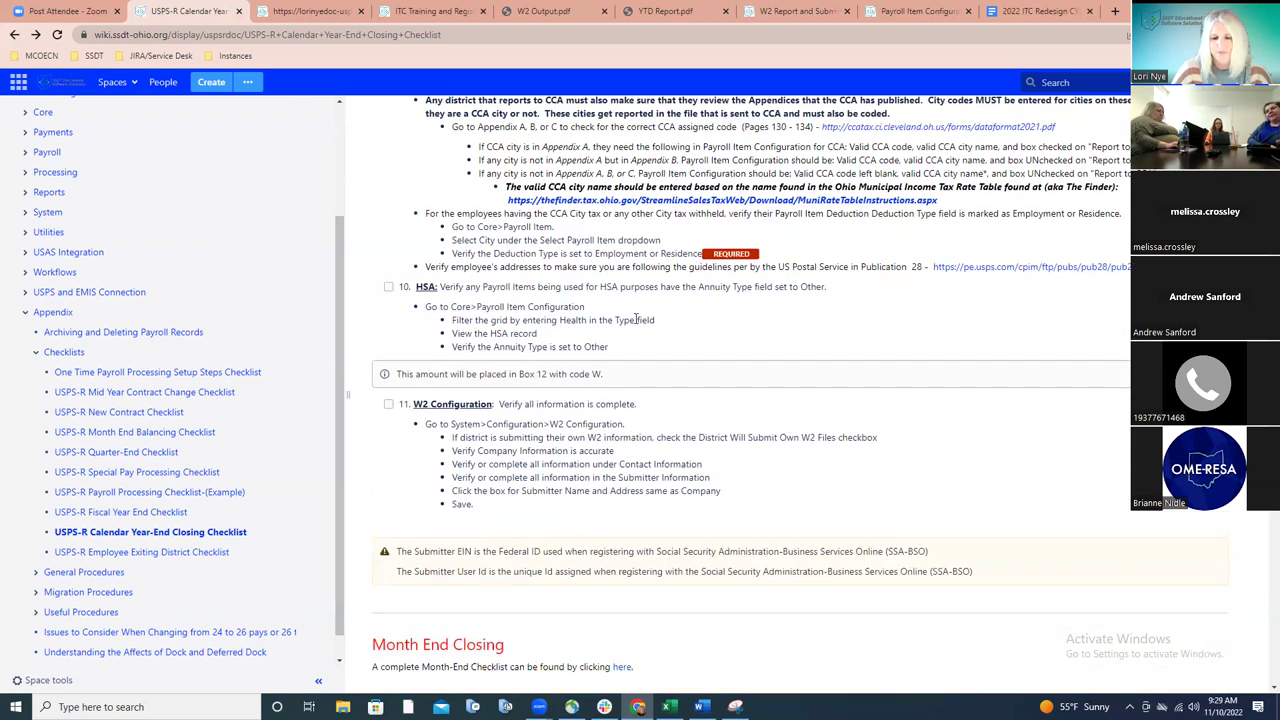
scroll(636, 318, "down", 5)
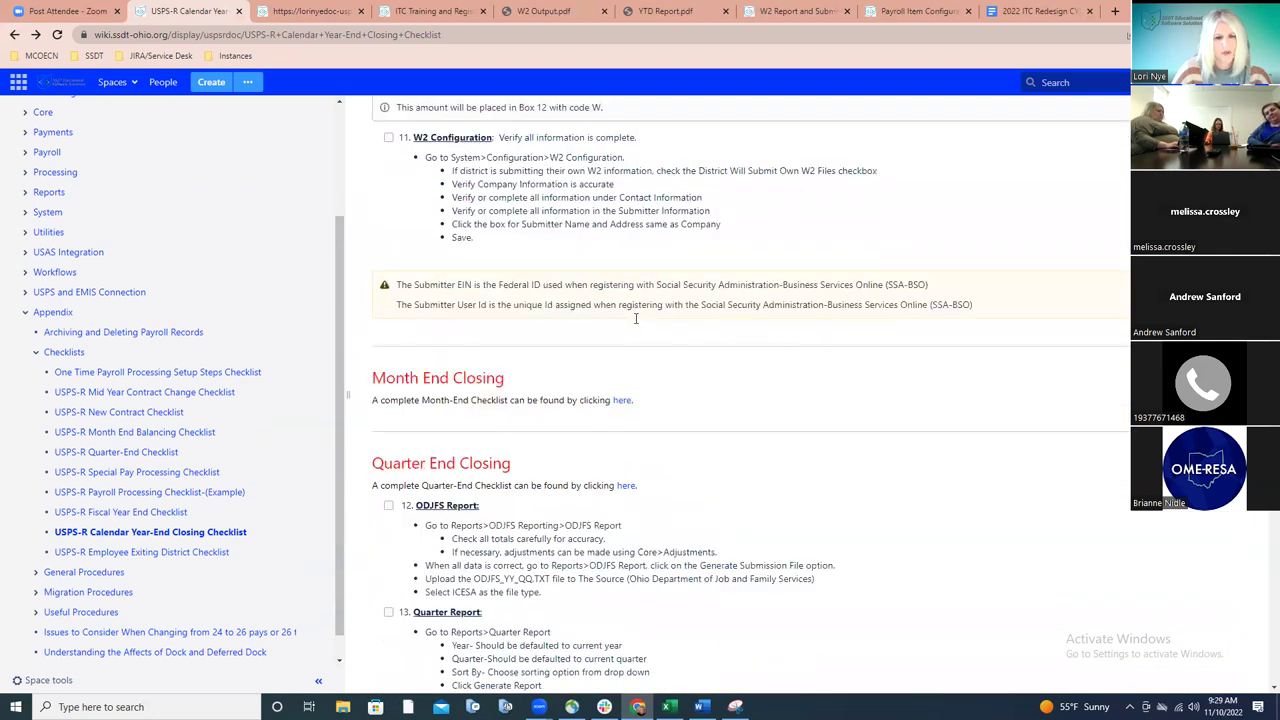
scroll(636, 323, "down", 1)
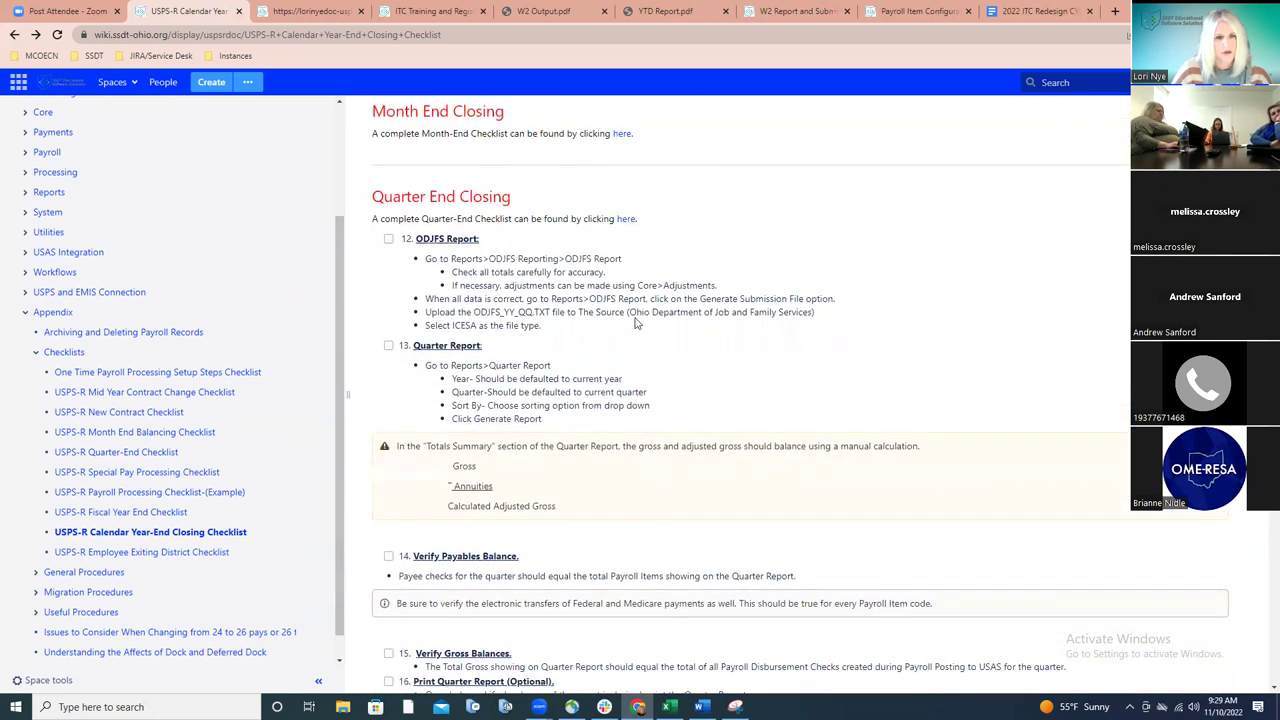
scroll(636, 323, "up", 1)
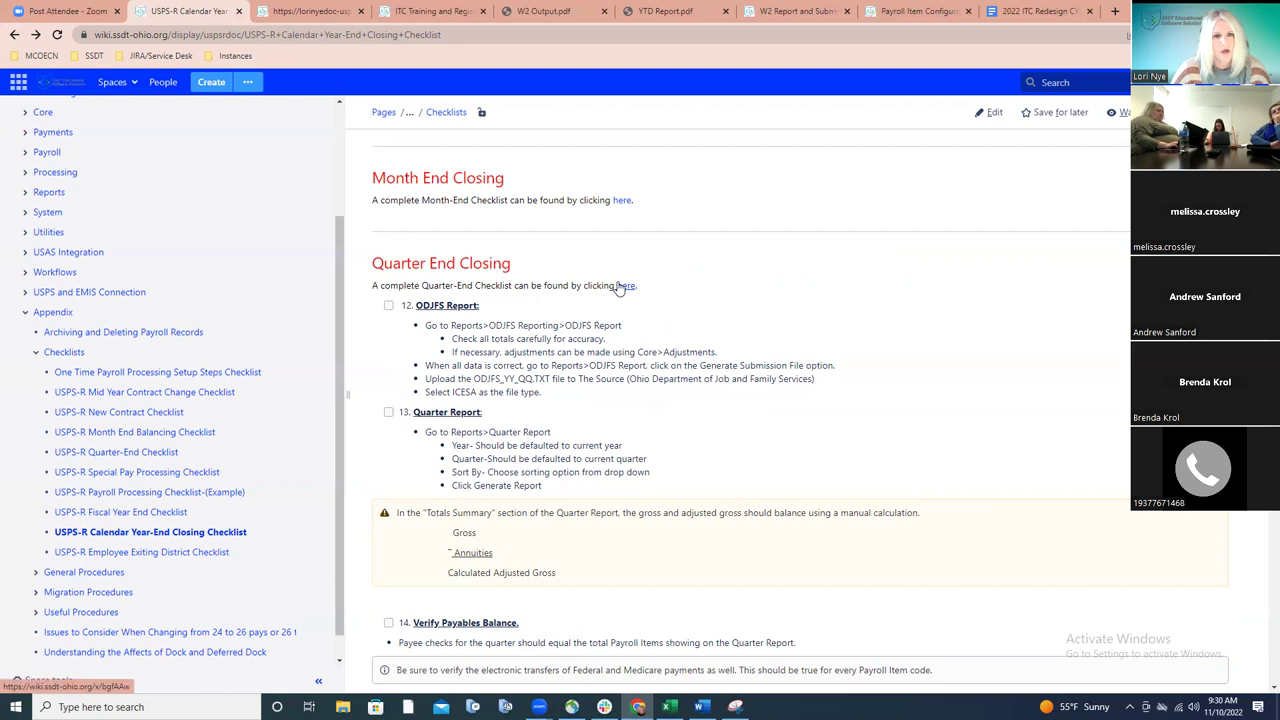
Open the complete Month-End Checklist from the Month End Closing section, read through it and return to the year-end checklist.
left_click(622, 201)
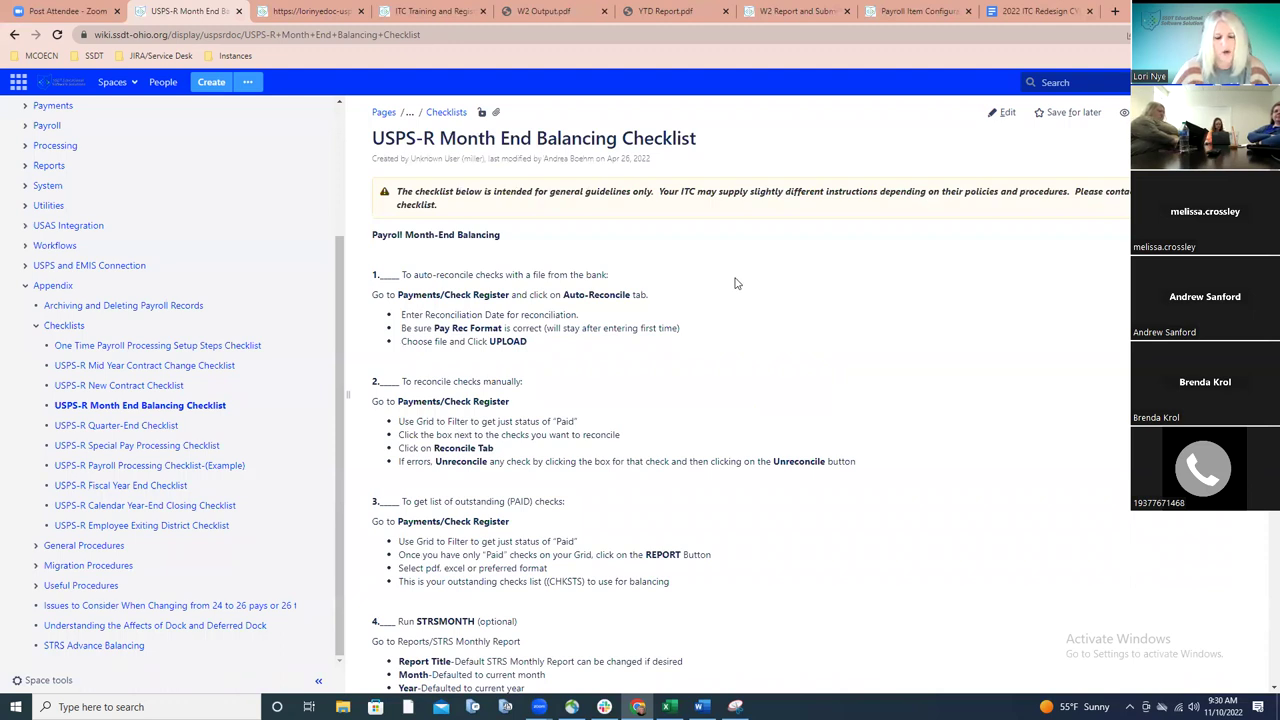
scroll(735, 283, "down", 3)
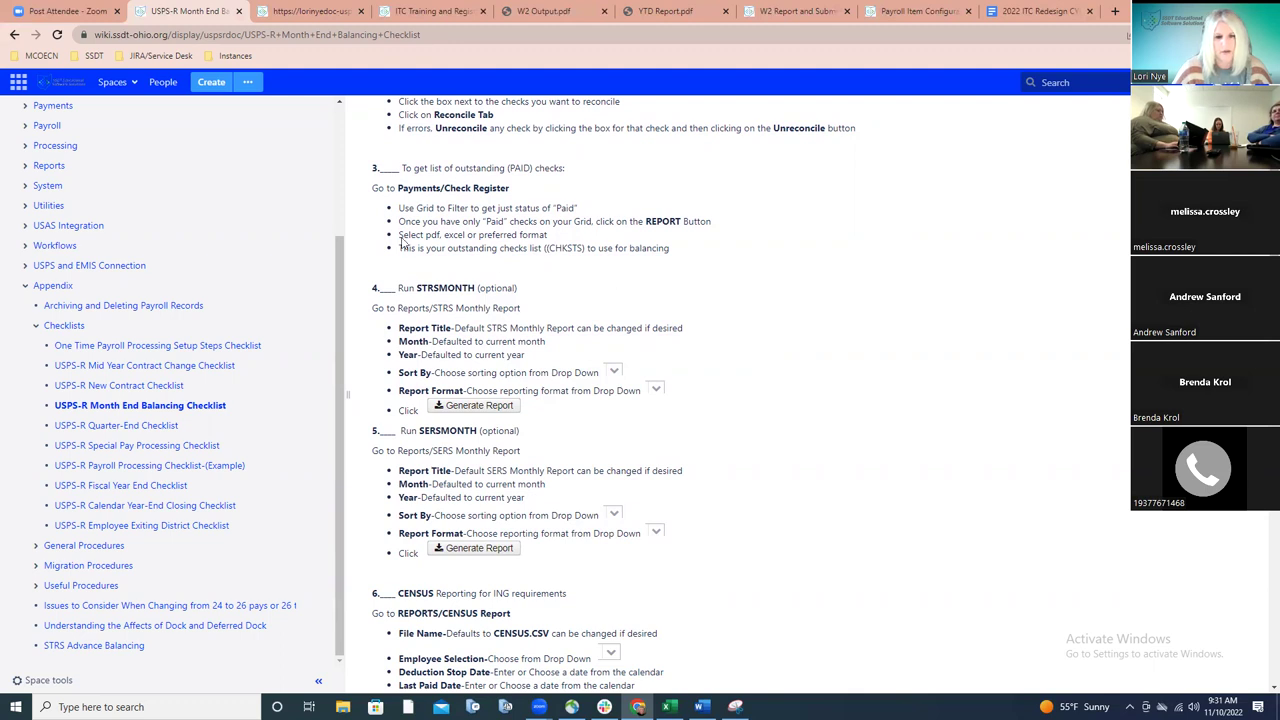
left_click(14, 35)
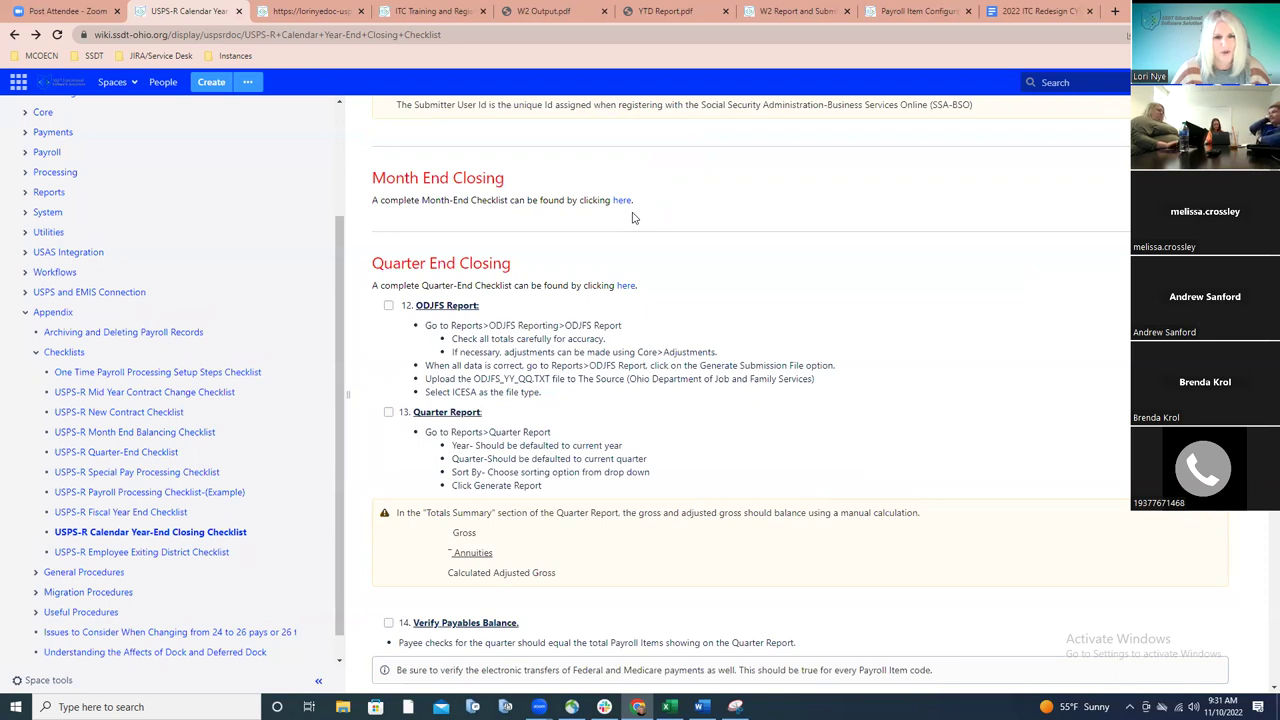
View the complete Quarter-End Checklist linked under Quarter End Closing and return to the year-end checklist.
scroll(632, 218, "down", 1)
scroll(632, 218, "down", 1)
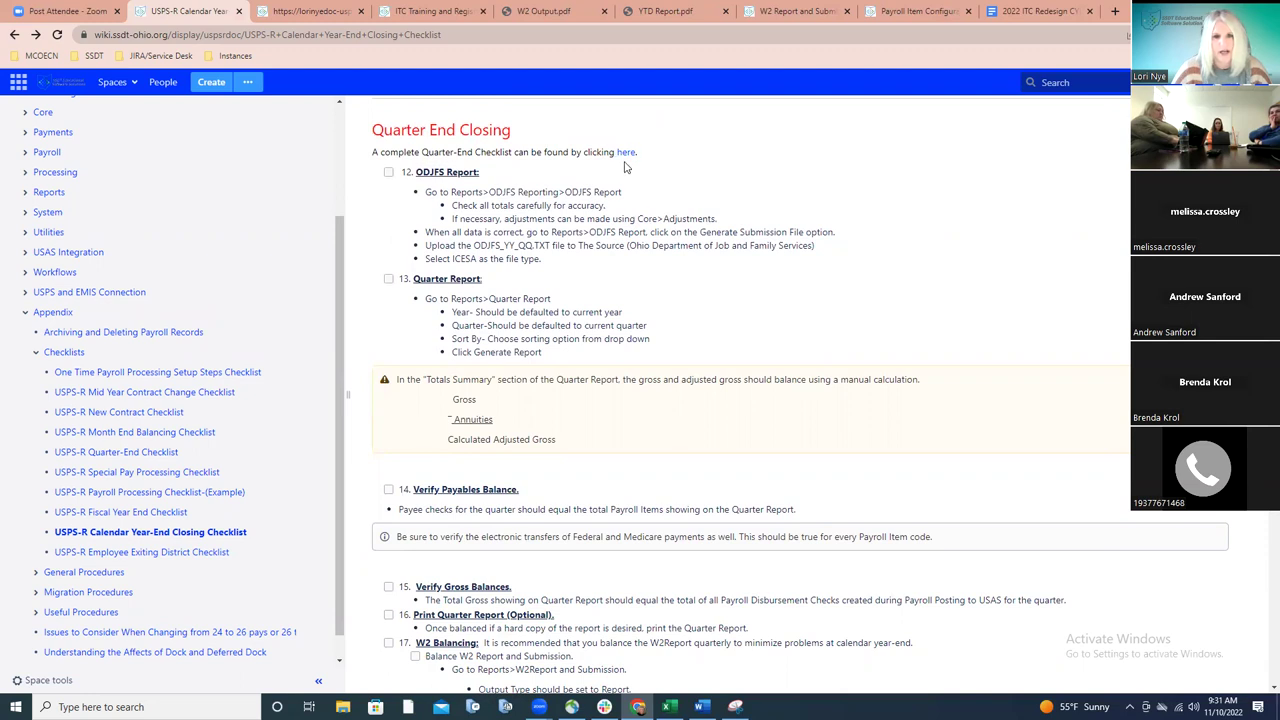
left_click(625, 153)
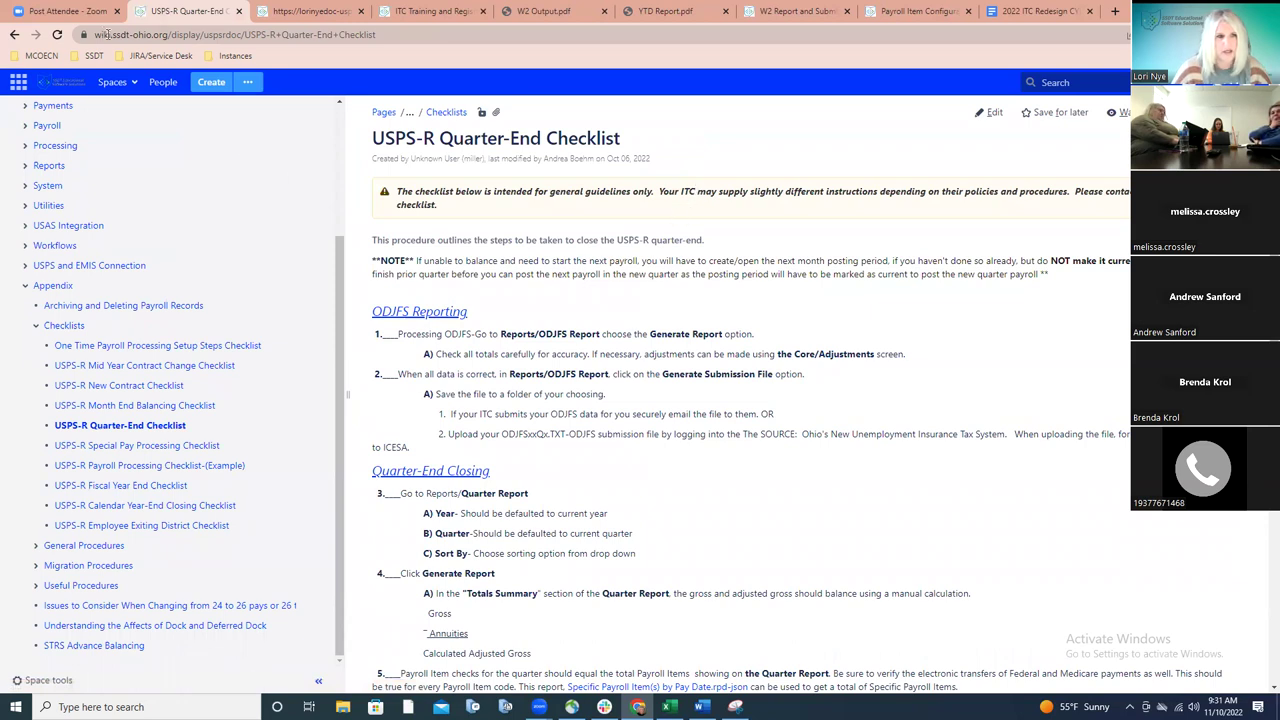
left_click(14, 34)
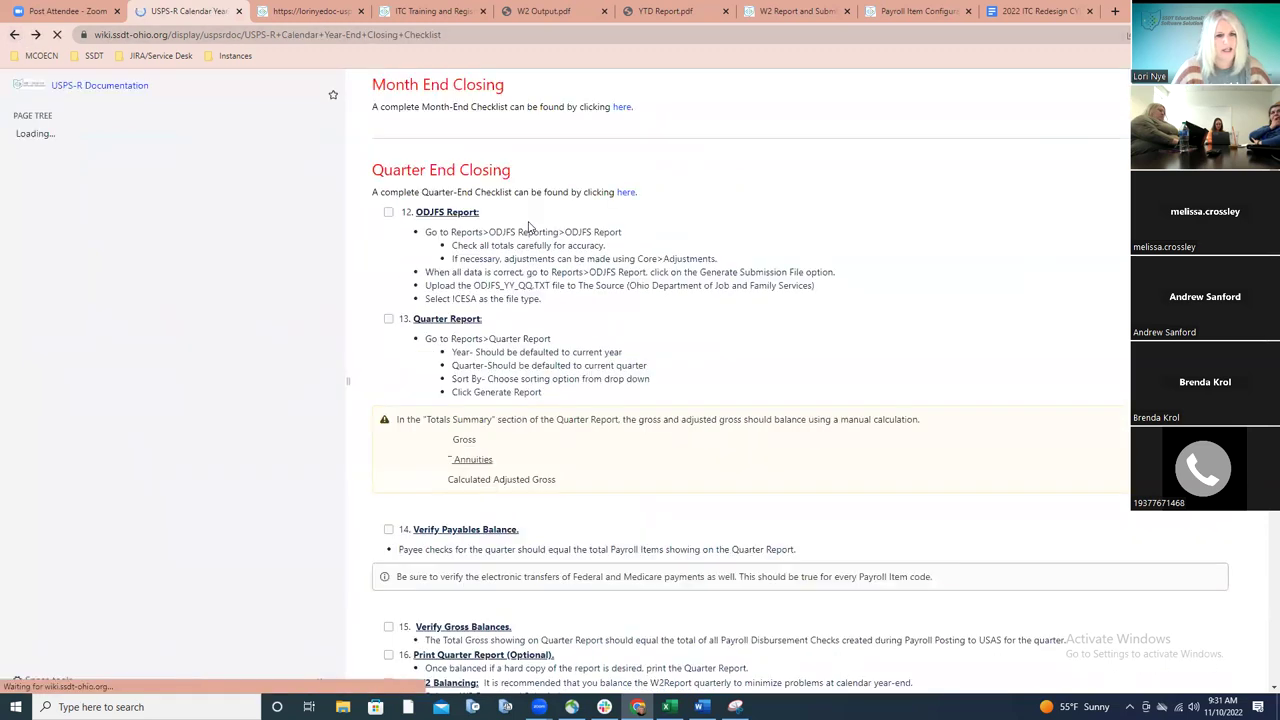
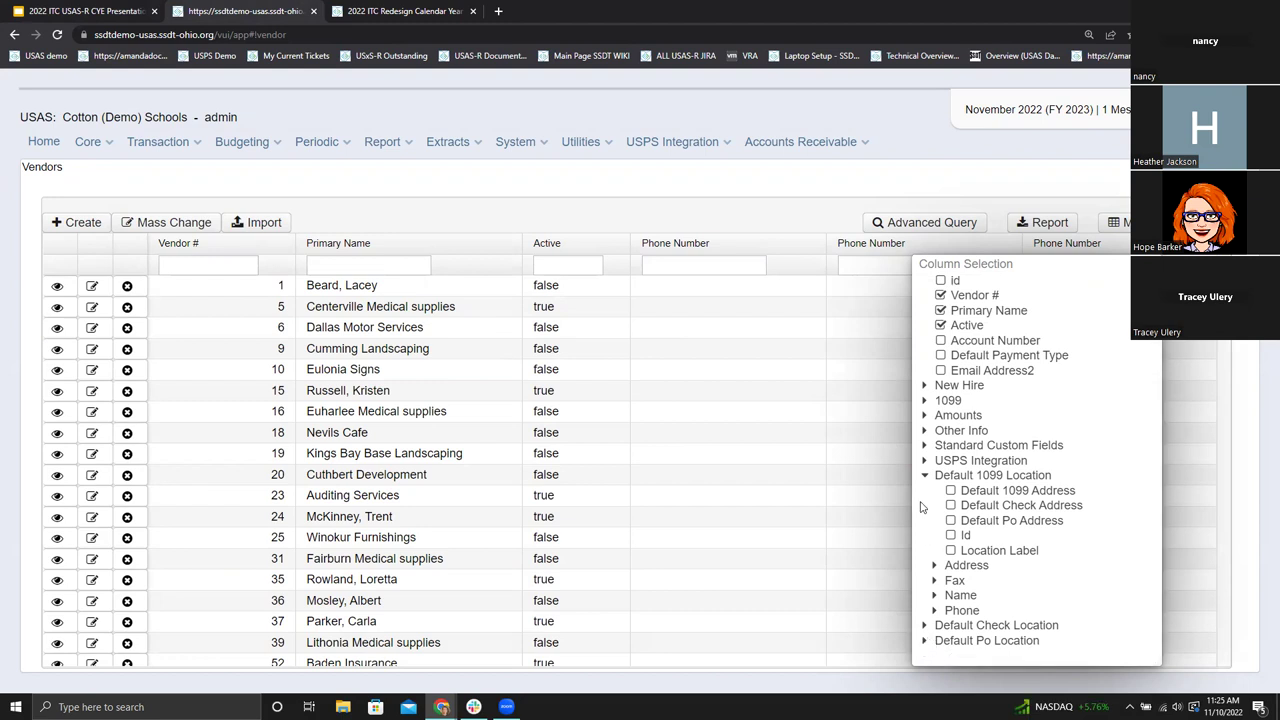
Add the 1099 columns Type 1099, Tax Id Type and Id # to the Vendors grid.
left_click(922, 432)
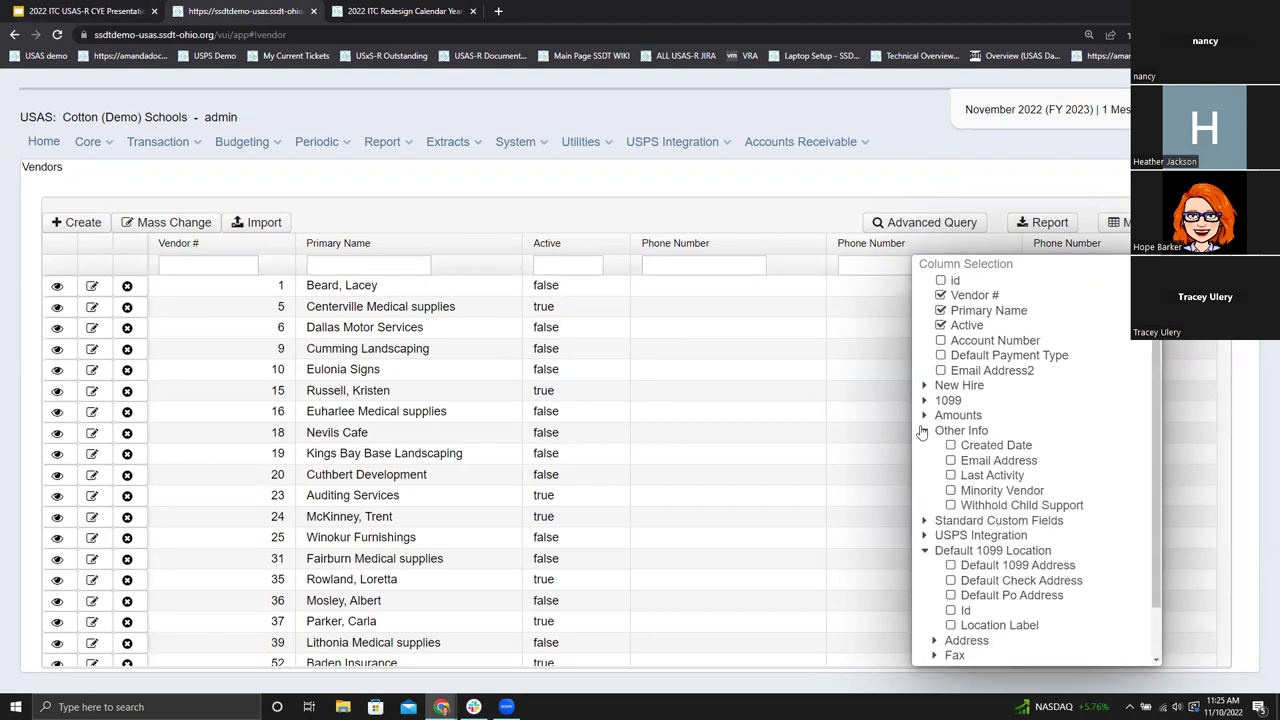
left_click(923, 430)
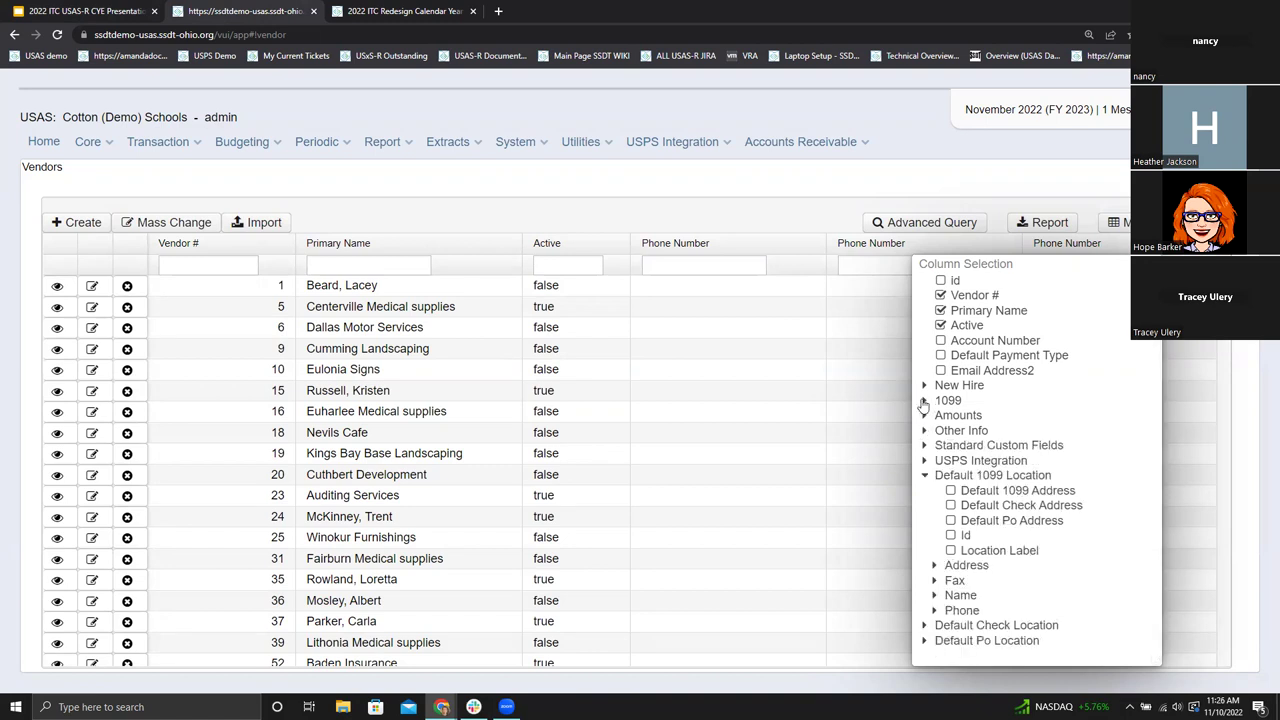
left_click(923, 401)
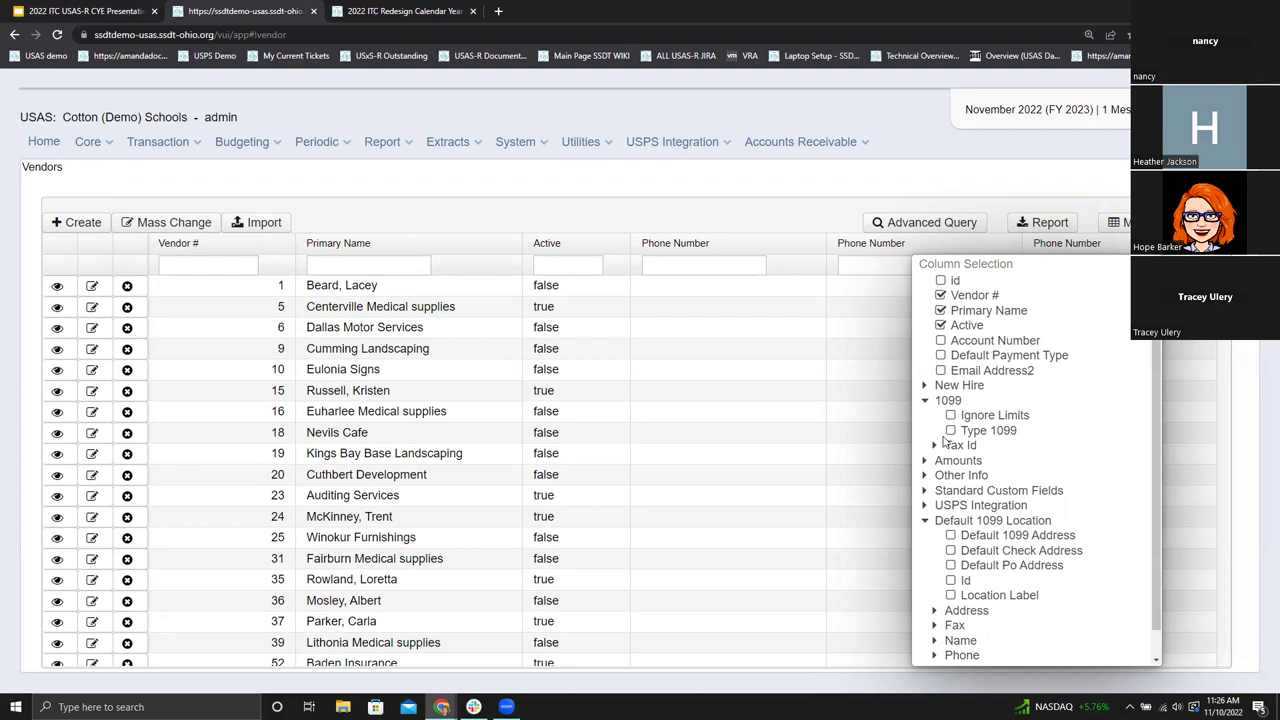
left_click(938, 445)
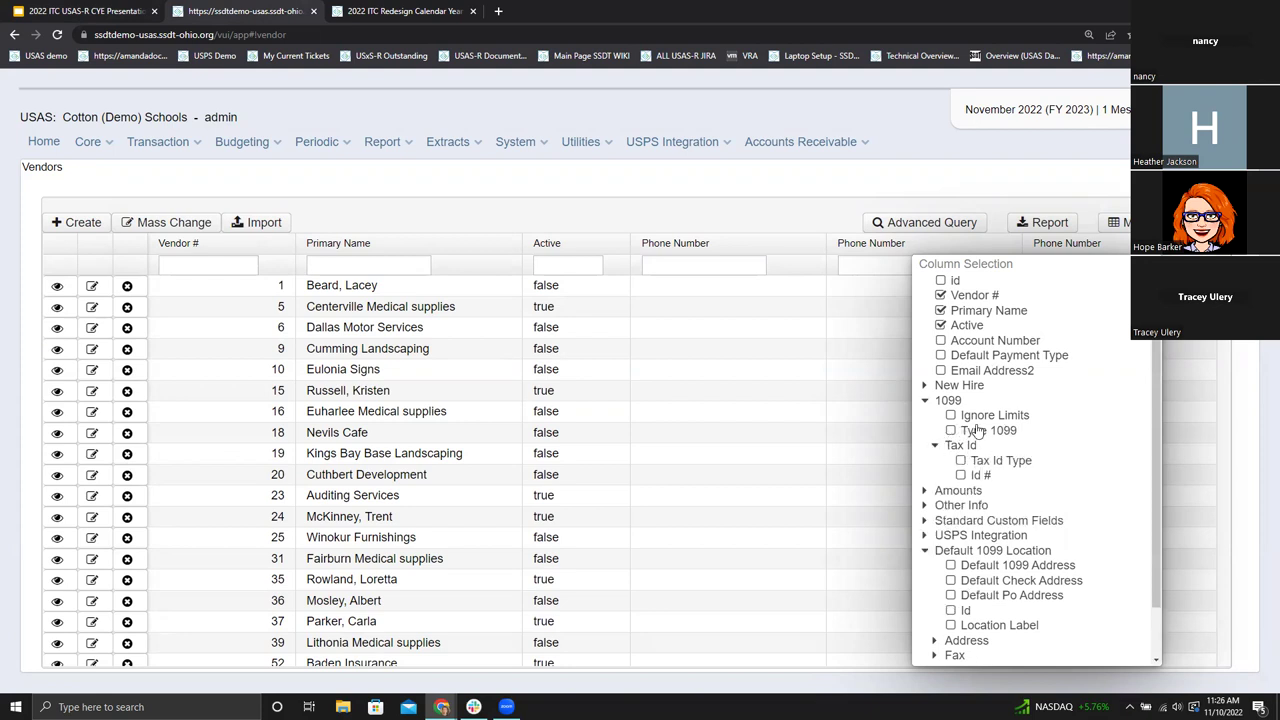
left_click(952, 433)
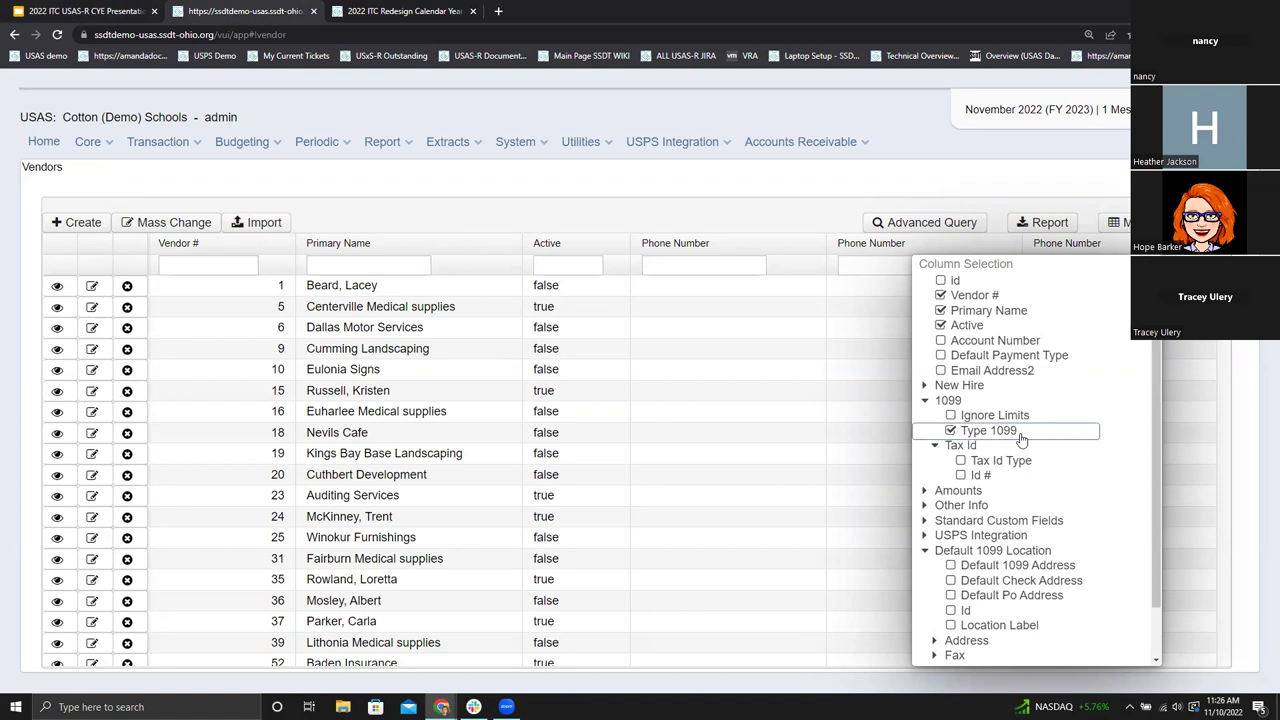
left_click(960, 461)
left_click(961, 476)
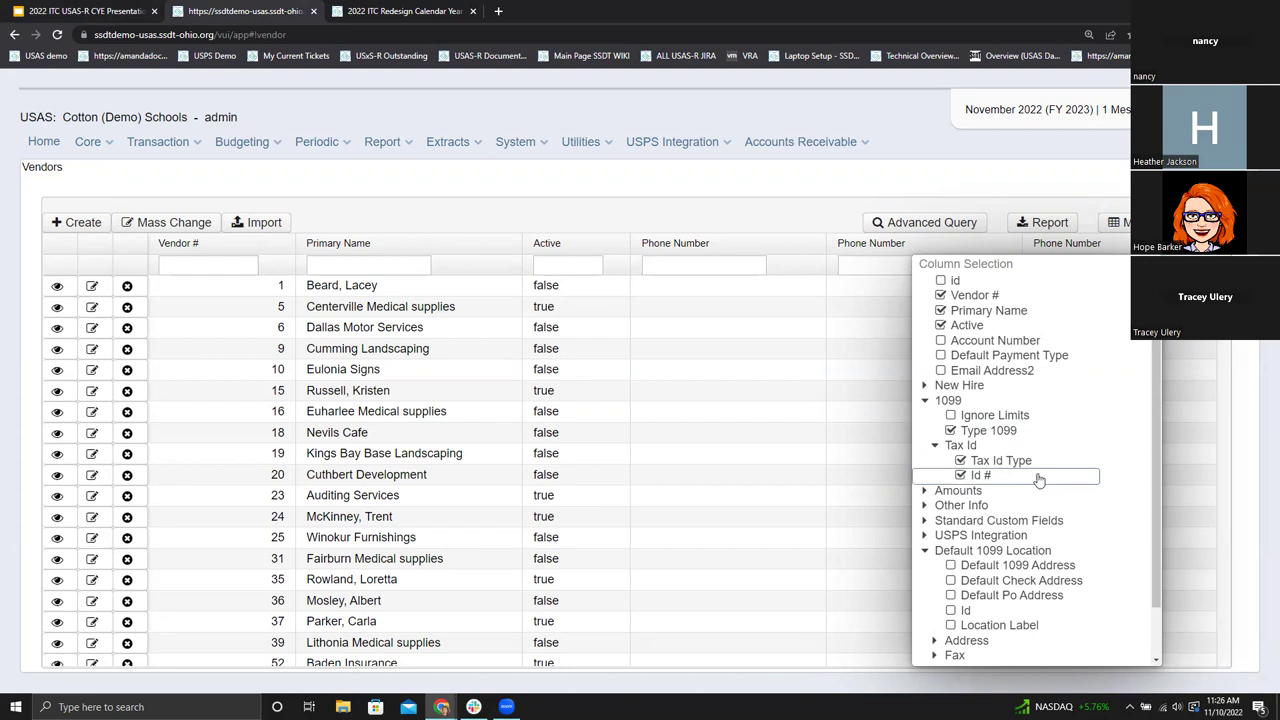
Add the Default 1099 Address column of the Default 1099 Location to the Vendors grid and close the column selection.
scroll(1041, 478, "down", 1)
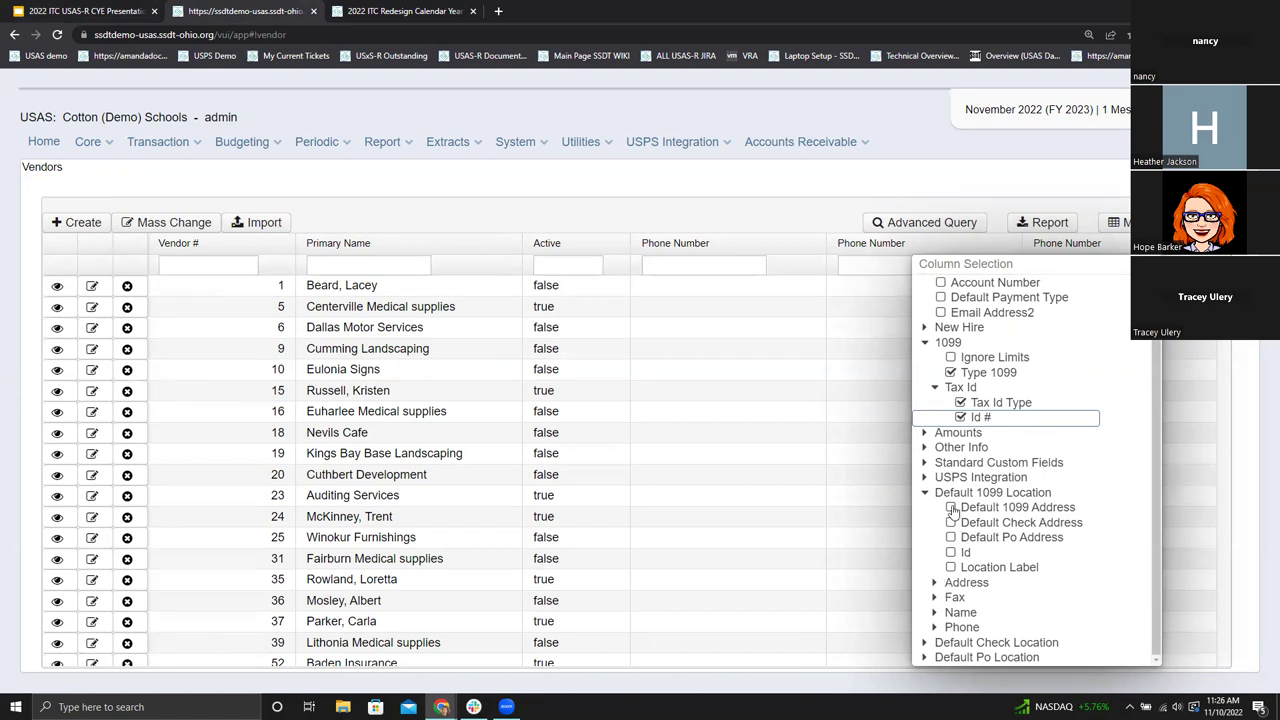
left_click(935, 583)
scroll(950, 560, "down", 2)
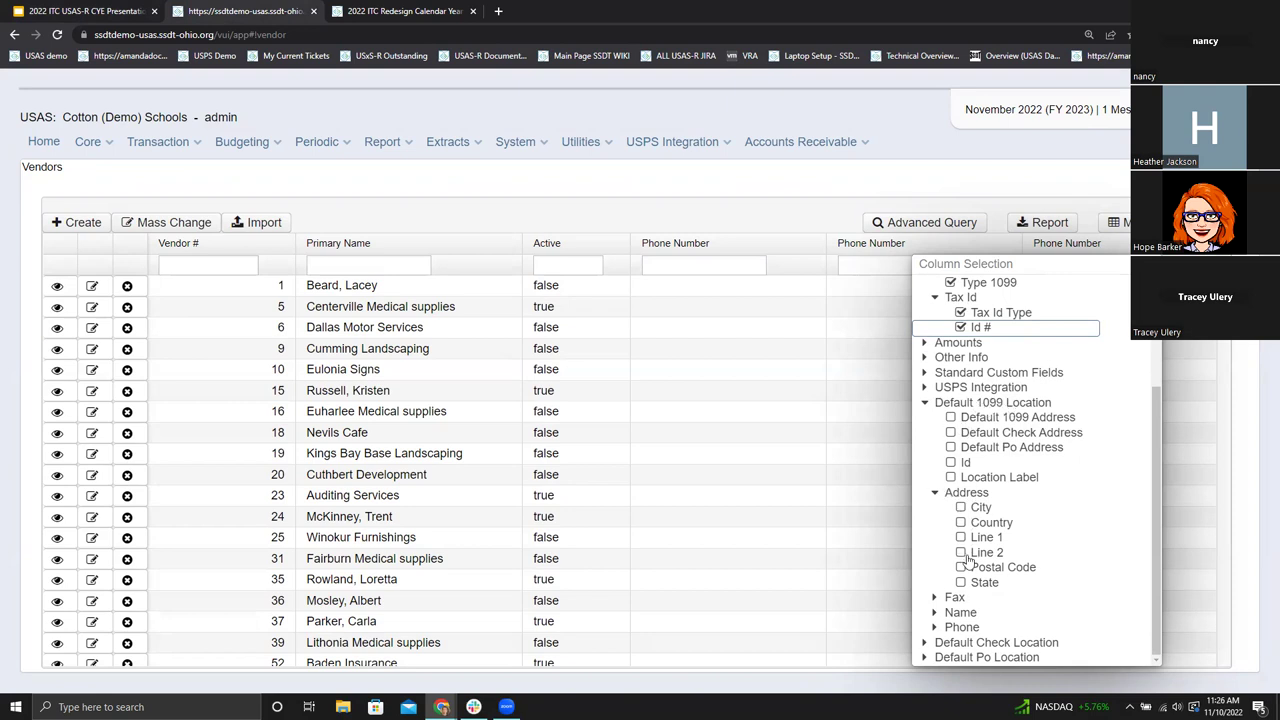
left_click(950, 417)
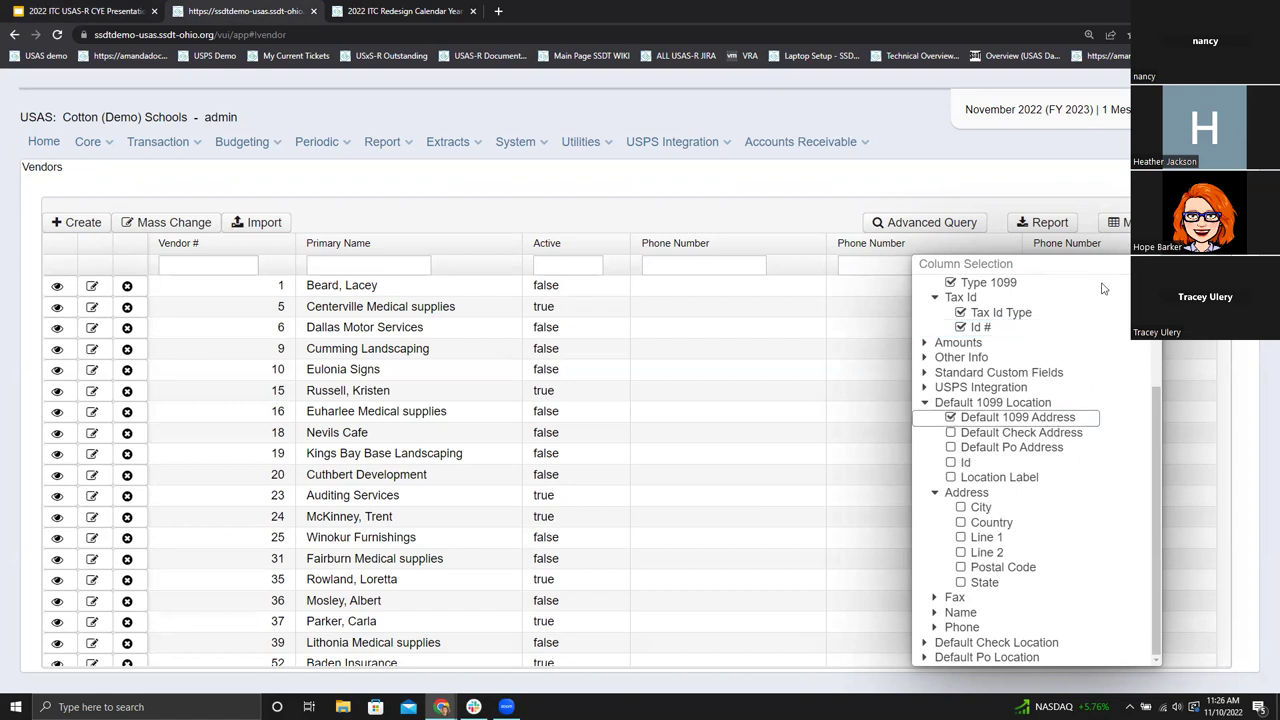
key("F5")
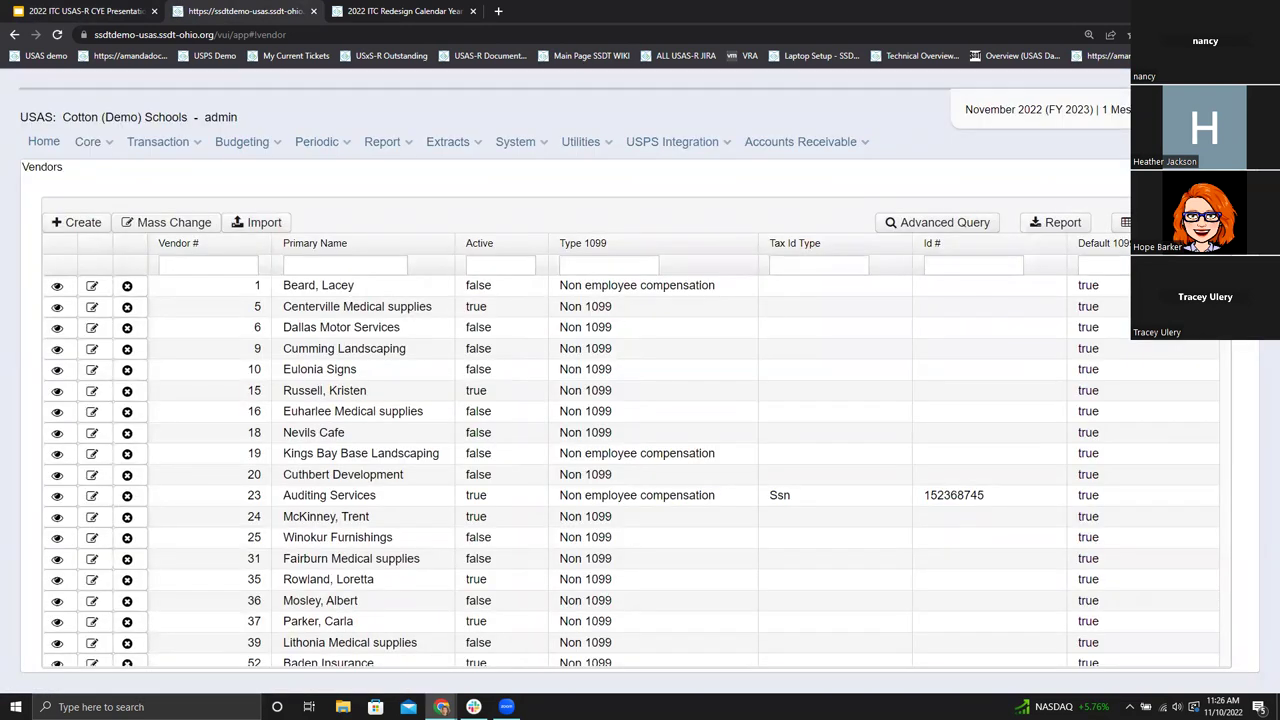
Add the Name 1 and address Line 1 columns of the Default 1099 Location to the Vendors grid.
left_click(1125, 222)
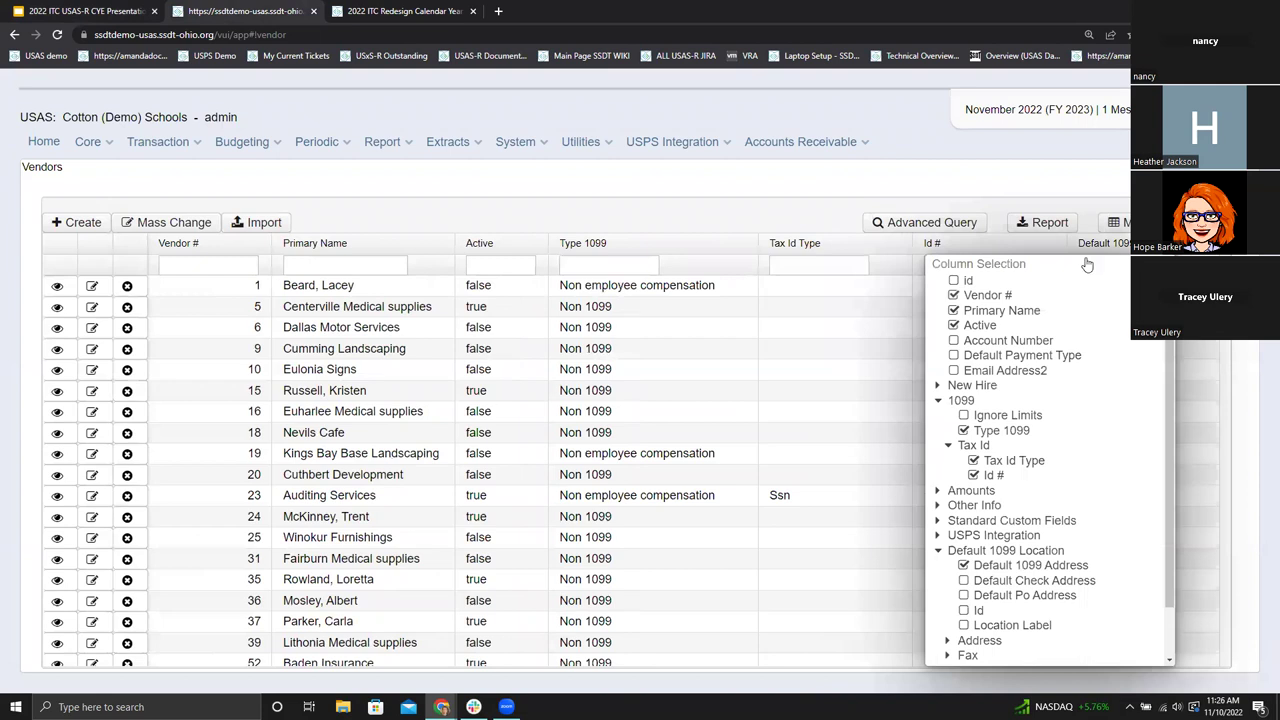
scroll(937, 556, "down", 1)
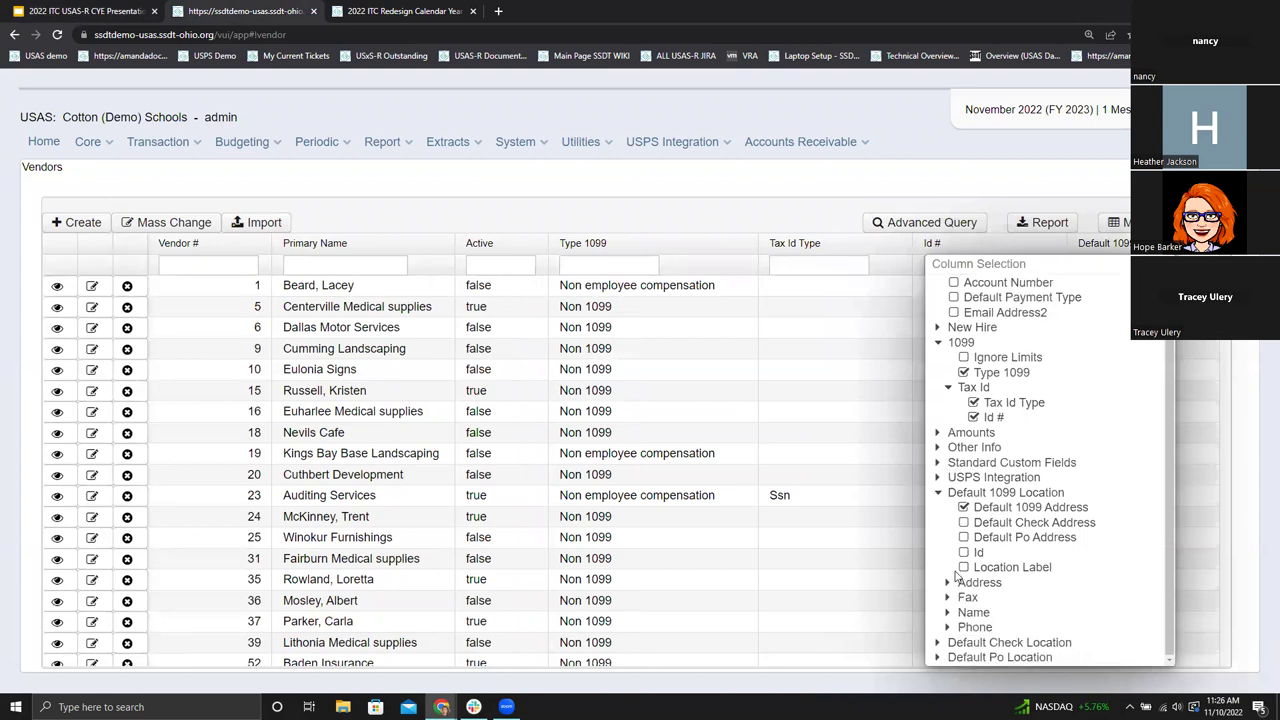
left_click(947, 582)
scroll(985, 553, "down", 1)
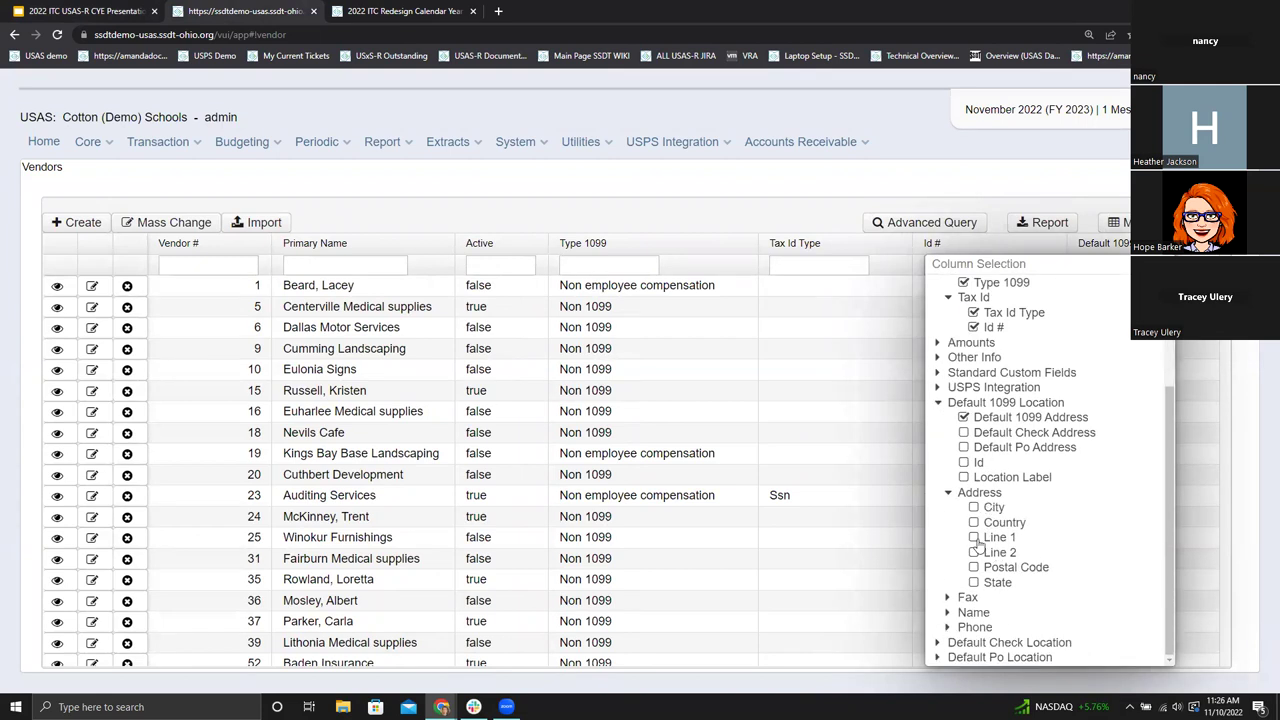
left_click(949, 611)
scroll(951, 608, "down", 1)
left_click(973, 597)
left_click(973, 507)
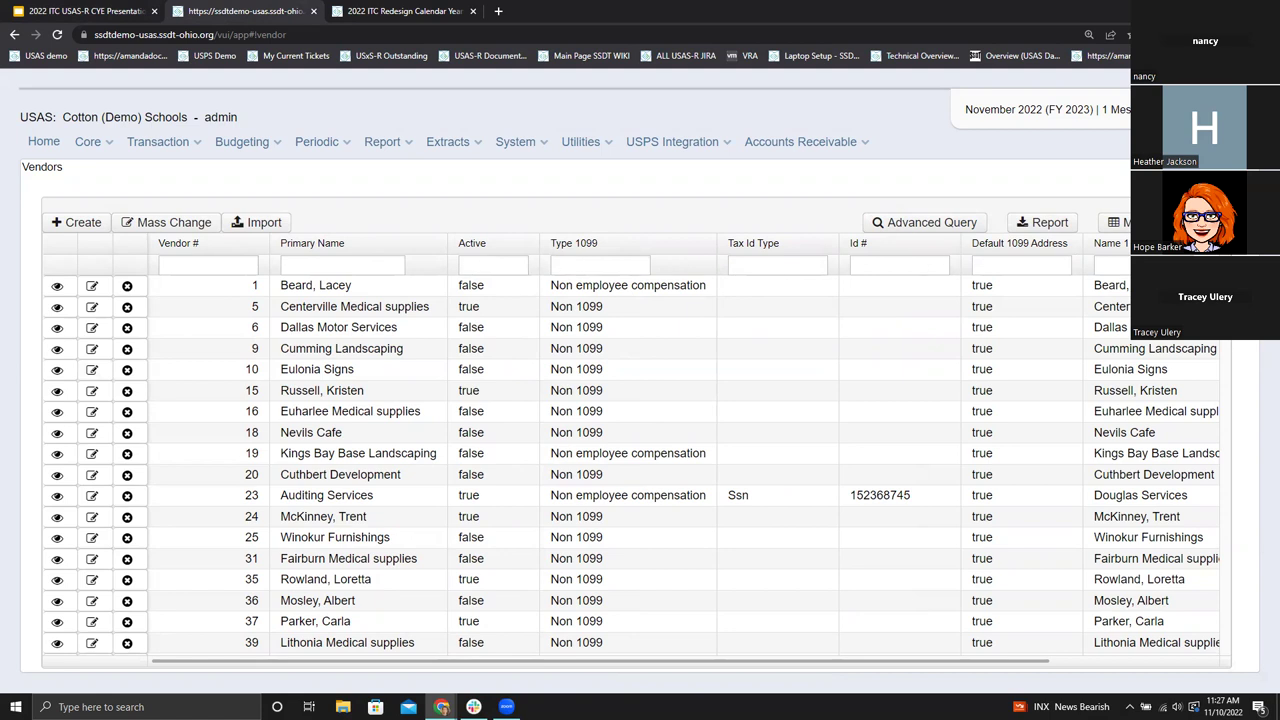
Check the Vendors Grid slide in the presentation and add the YTD Taxable Total amount column to the Vendors grid.
left_click(122, 11)
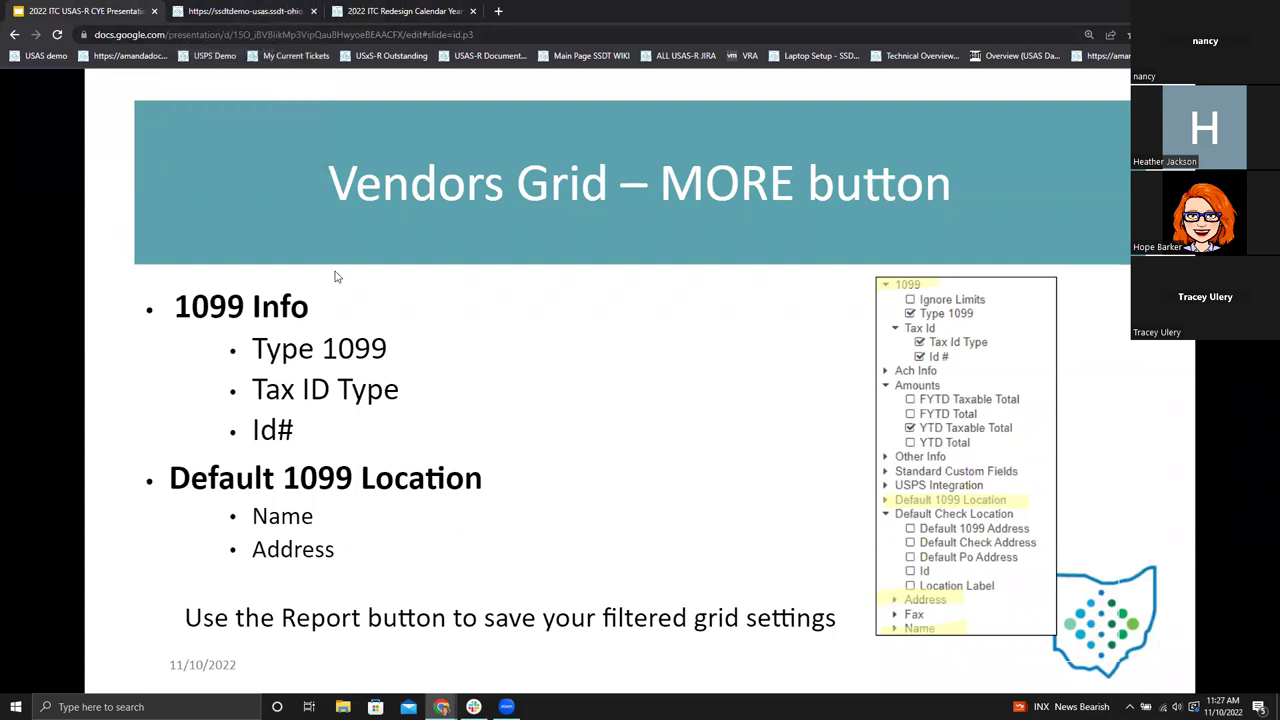
left_click(268, 10)
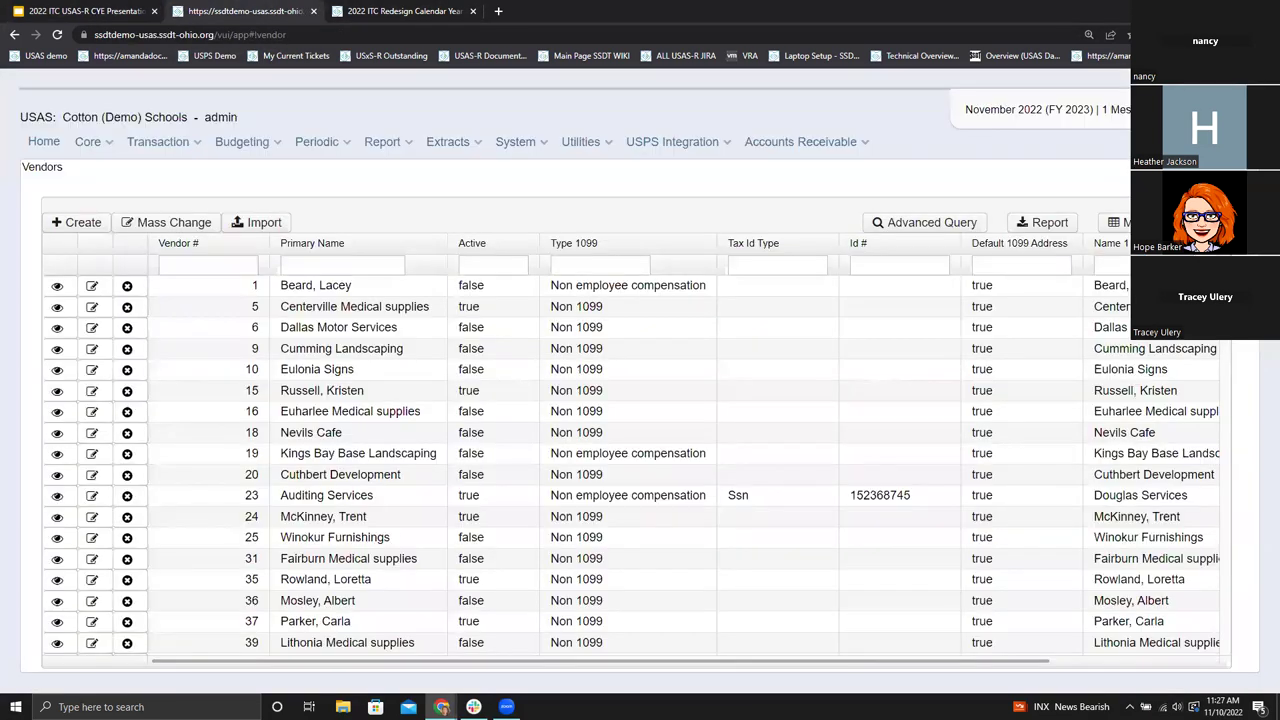
left_click(1117, 222)
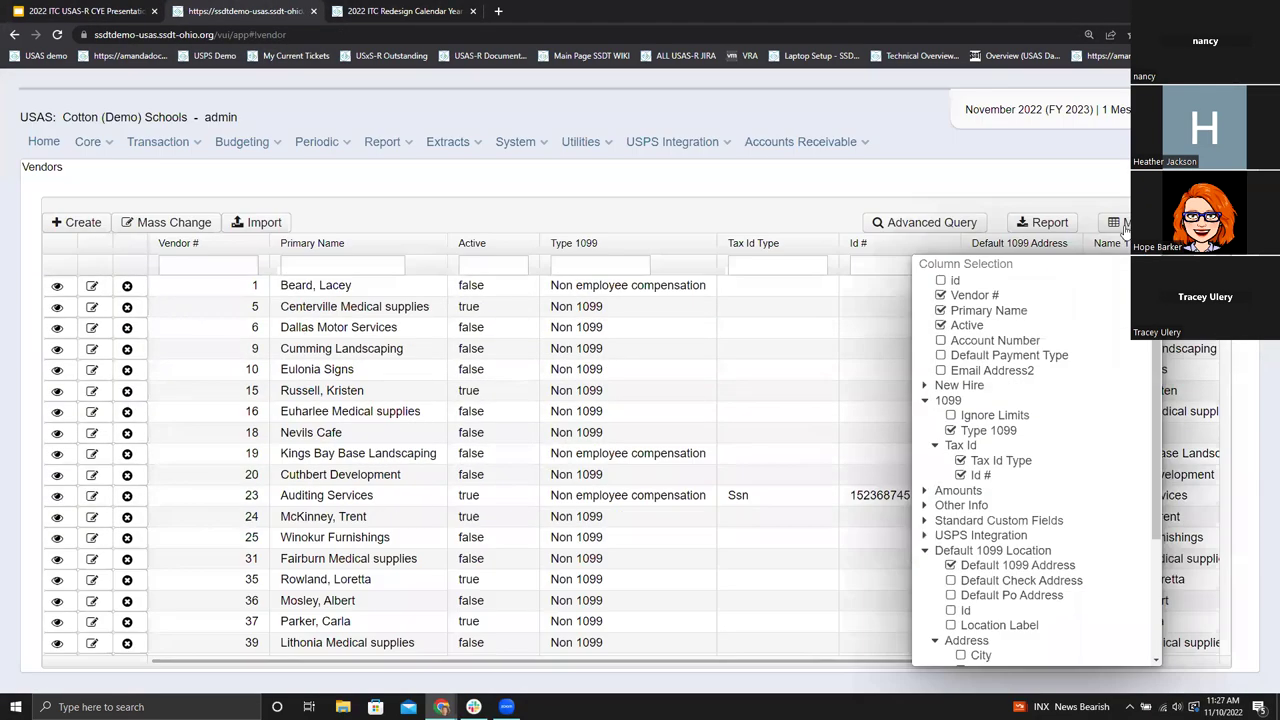
scroll(1086, 456, "down", 1)
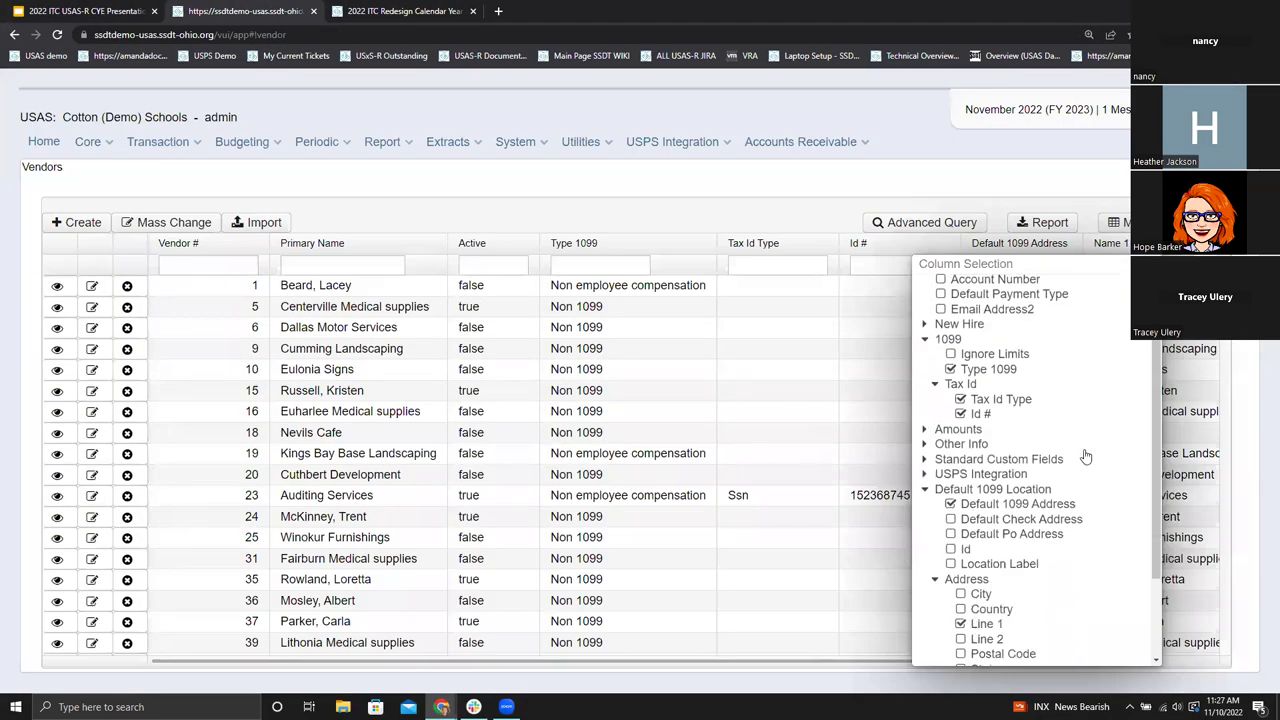
left_click(925, 424)
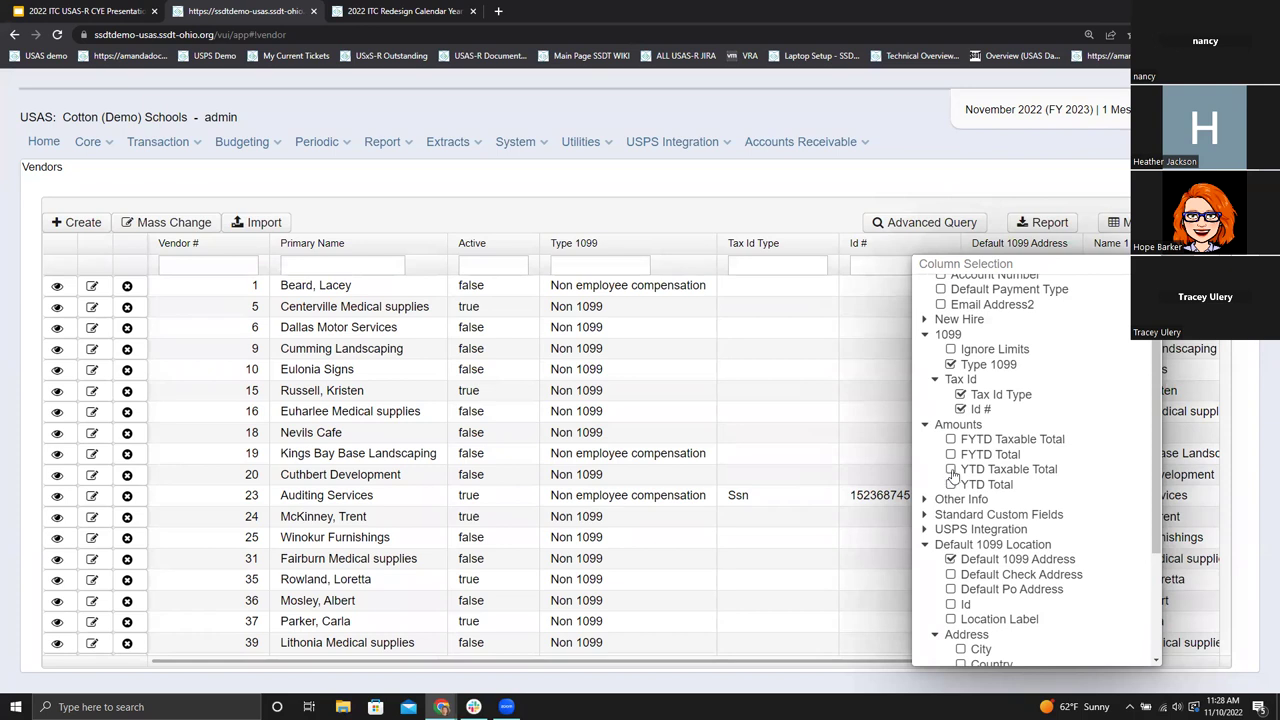
left_click(951, 470)
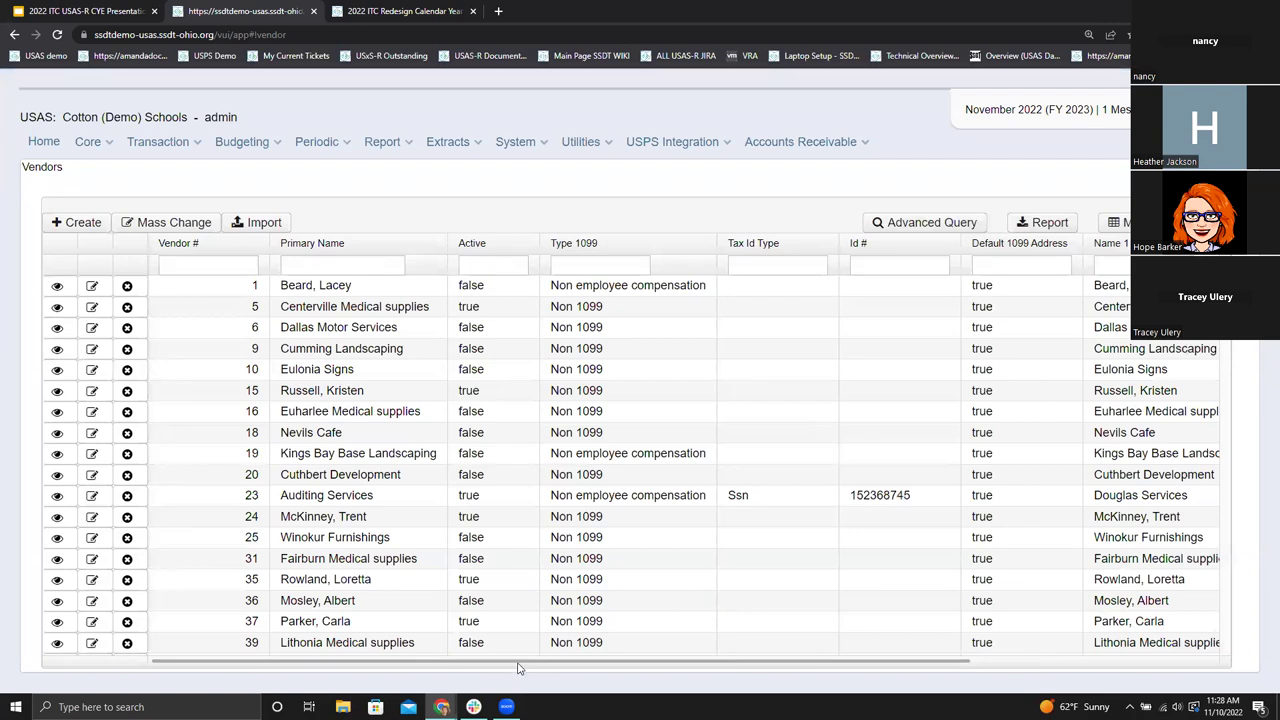
Move the YTD Taxable Total column directly after the Type 1099 column in the Vendors grid.
left_click_drag(526, 662, 885, 597)
scroll(885, 597, "right", 1)
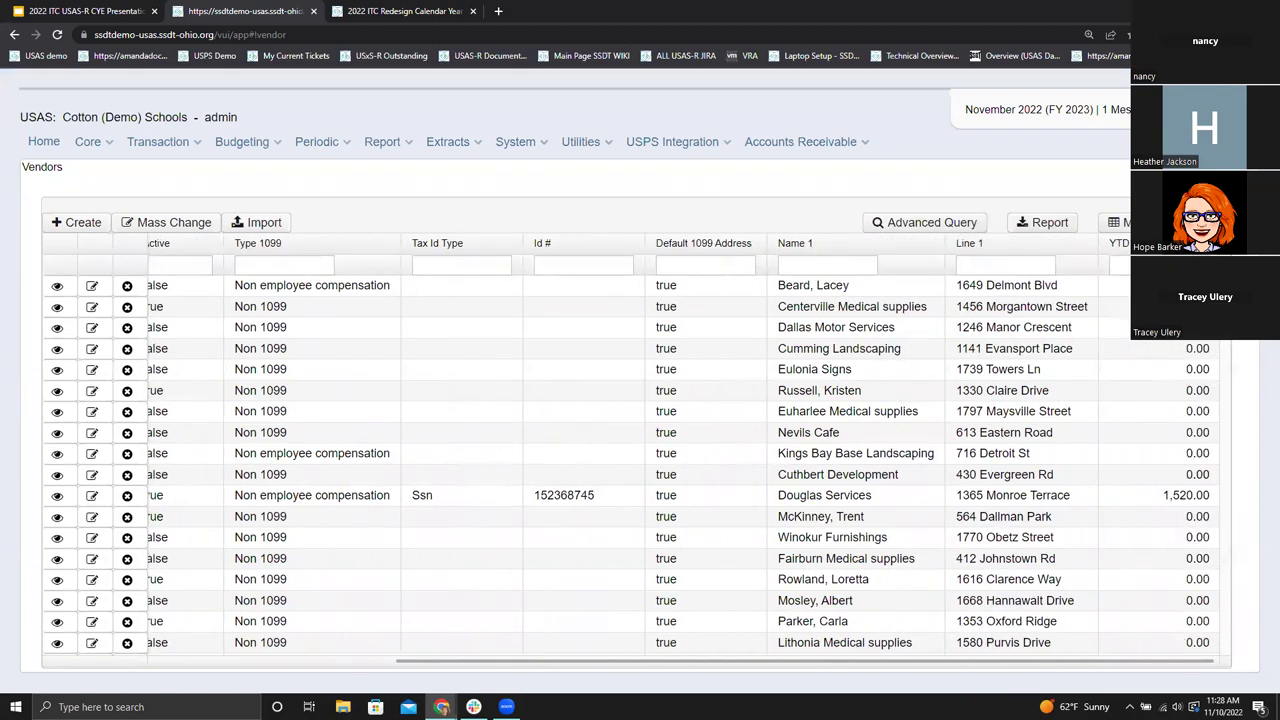
left_click_drag(1120, 243, 431, 233)
left_click_drag(560, 532, 297, 662)
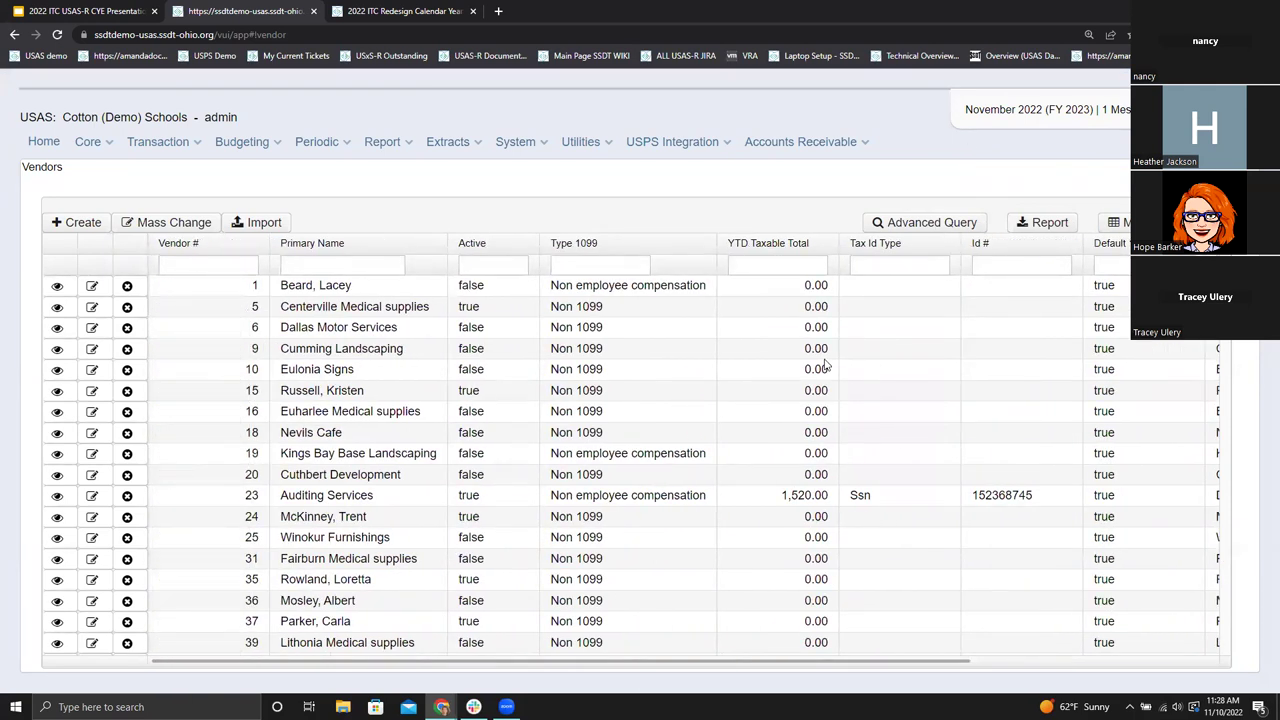
left_click(754, 262)
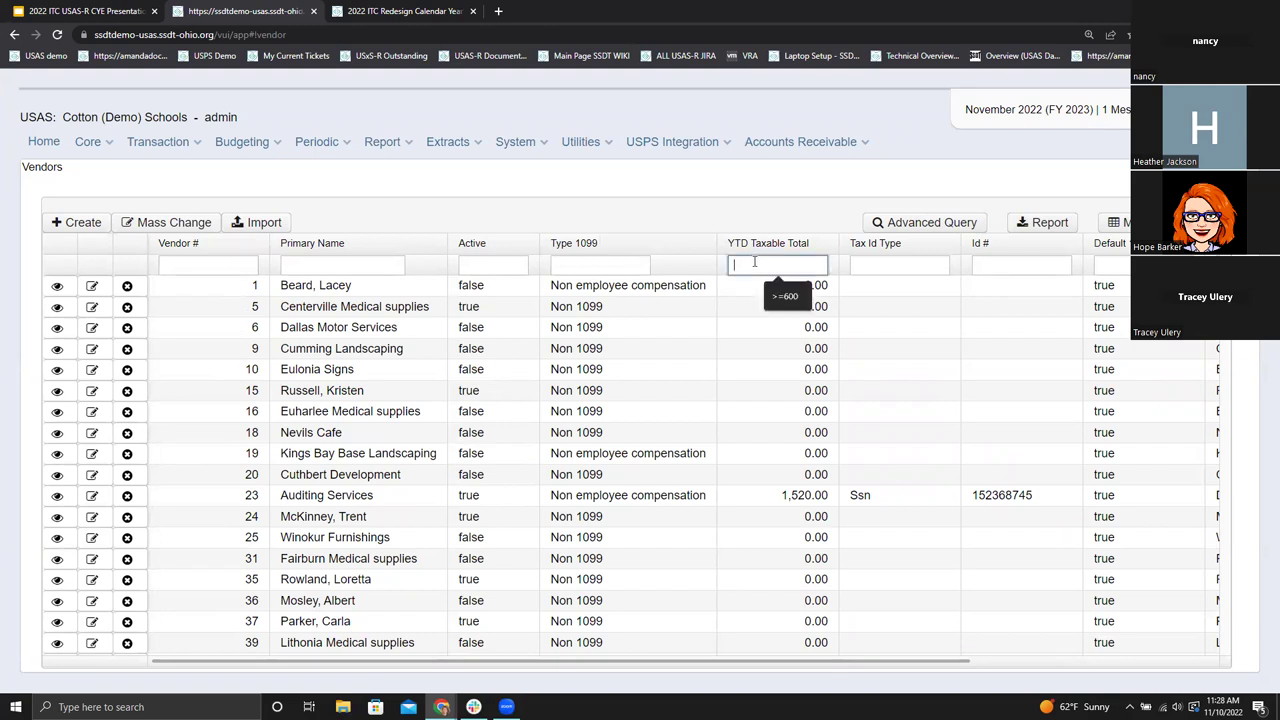
type(">=600")
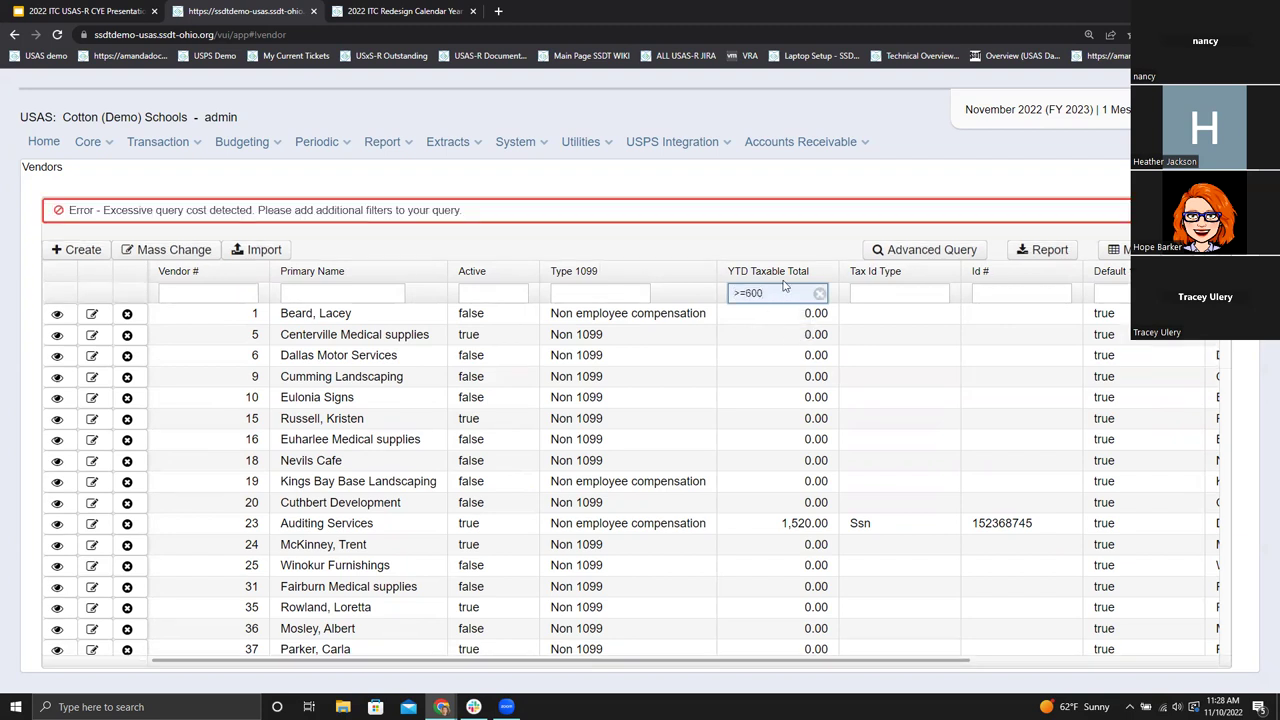
key("Return")
left_click(819, 293)
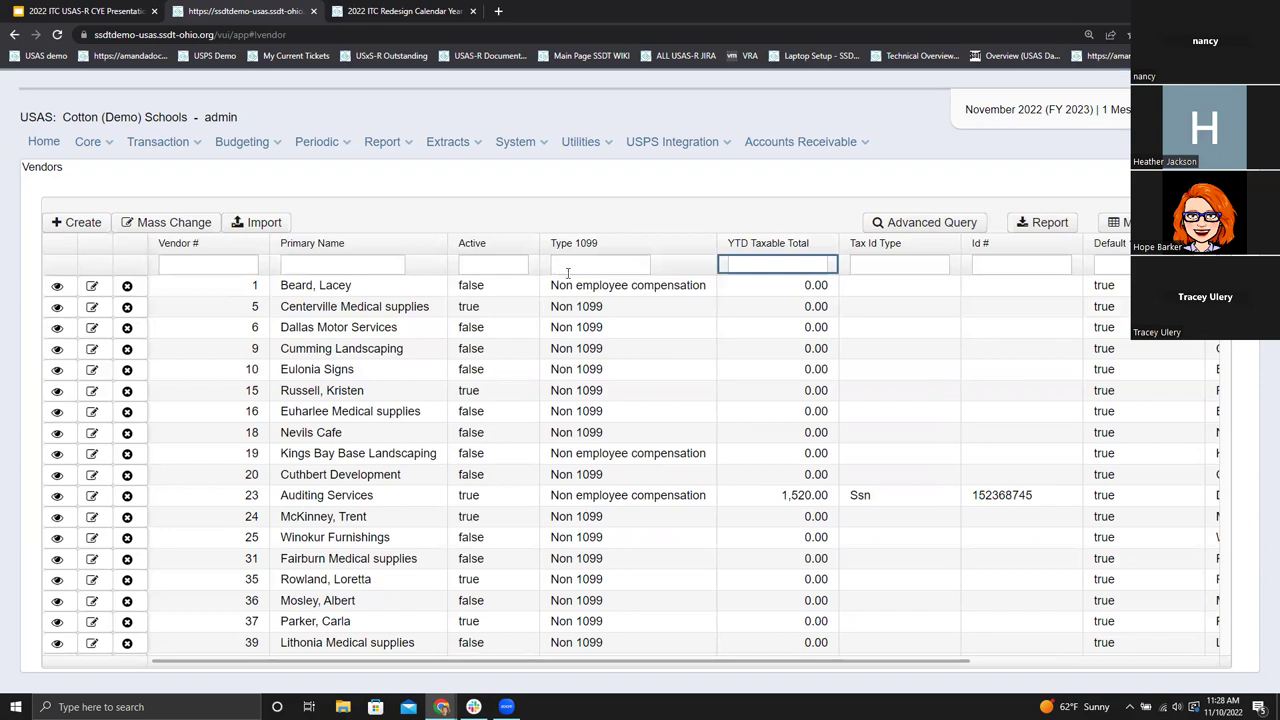
Filter the Vendors grid to Type 1099 "<> non 1099" and YTD Taxable Total ">=600".
left_click(567, 268)
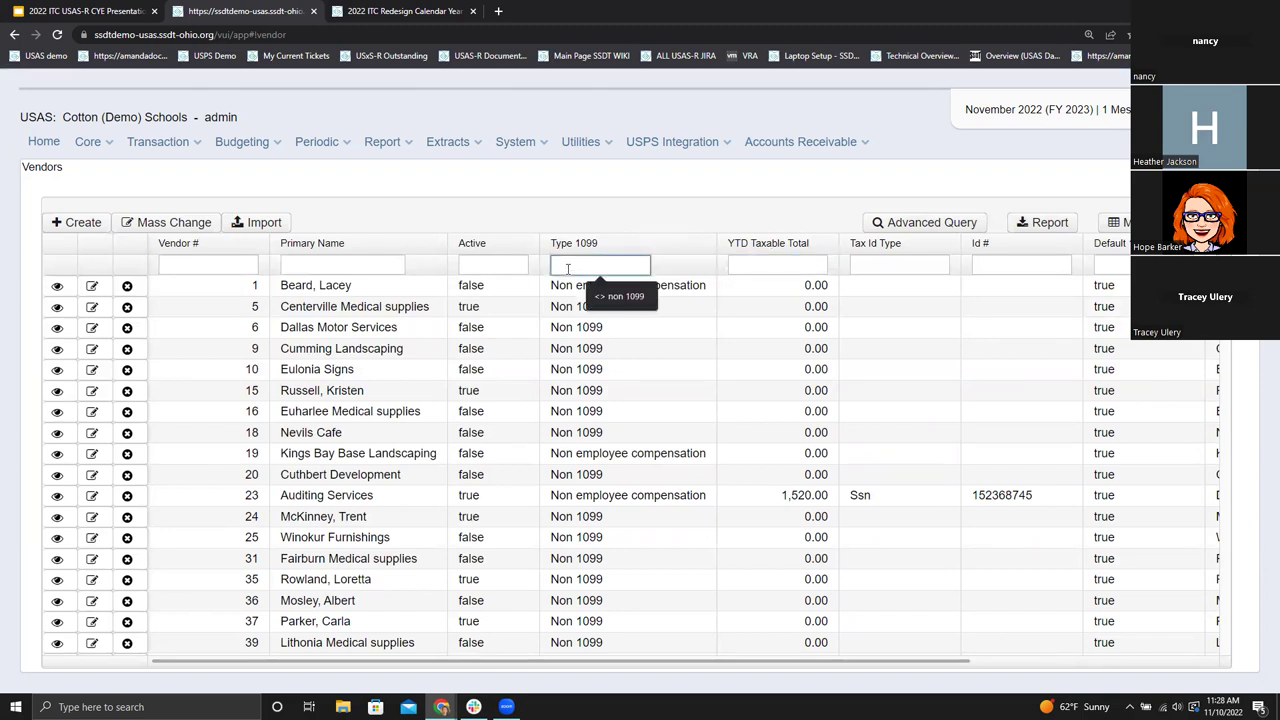
left_click(602, 298)
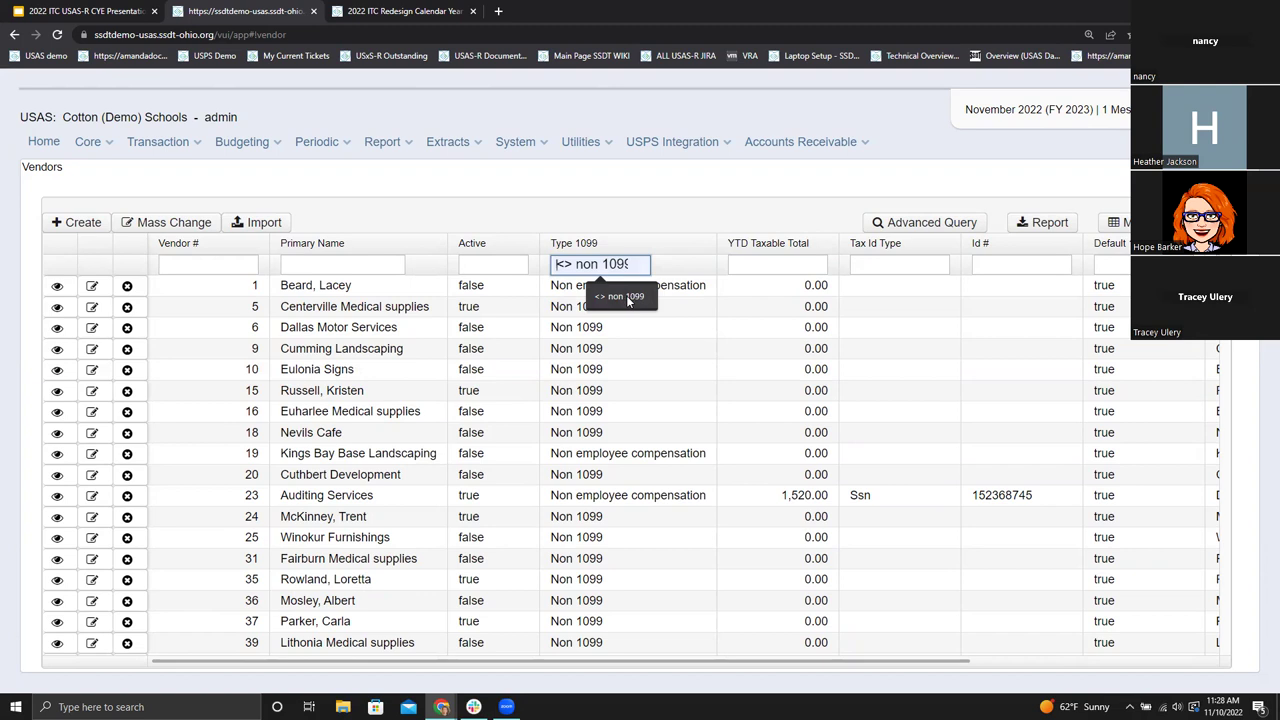
left_click(626, 297)
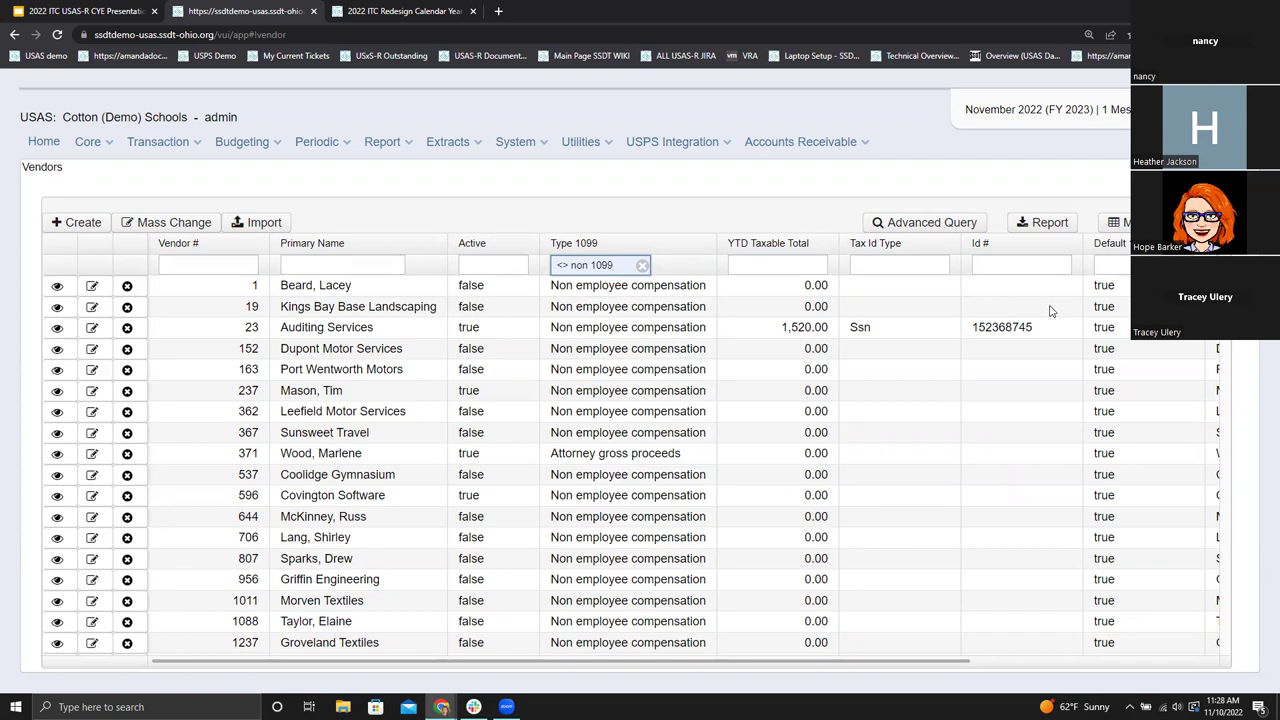
left_click(760, 265)
type(">=600")
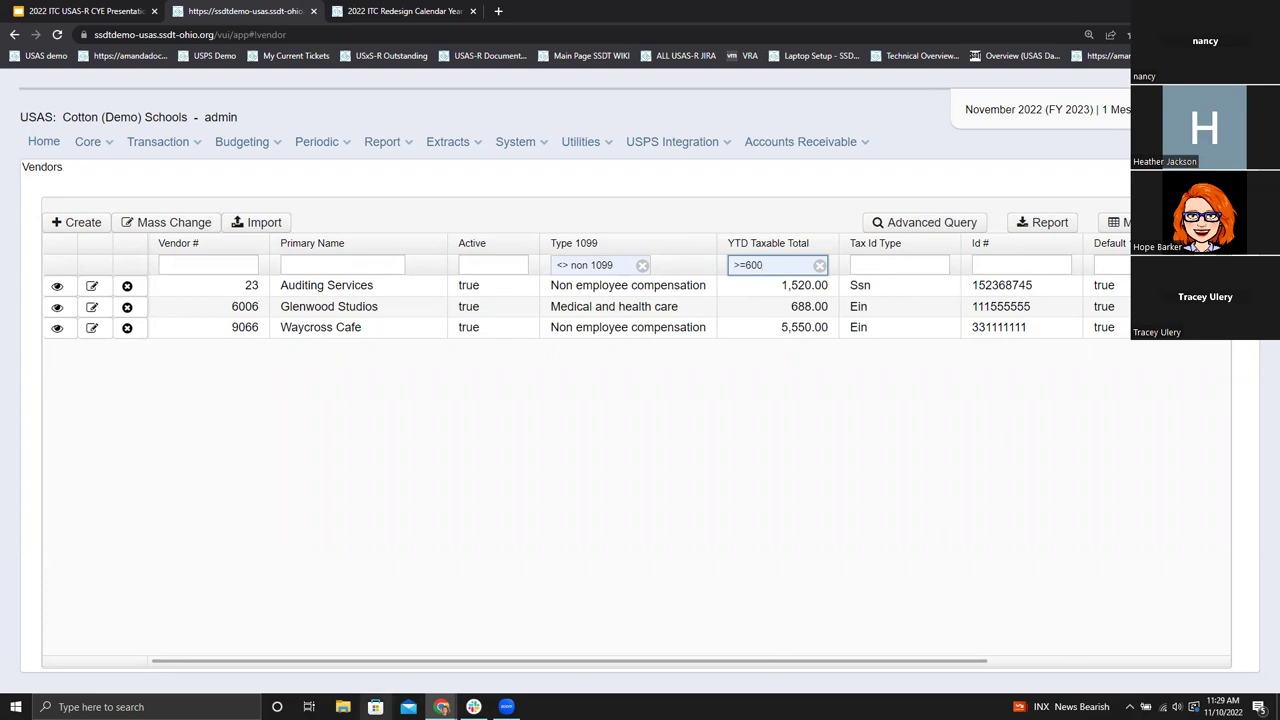
Change the Type 1099 of the vendor Glenwood Studios to Rents, save the record and close it.
left_click_drag(423, 662, 797, 635)
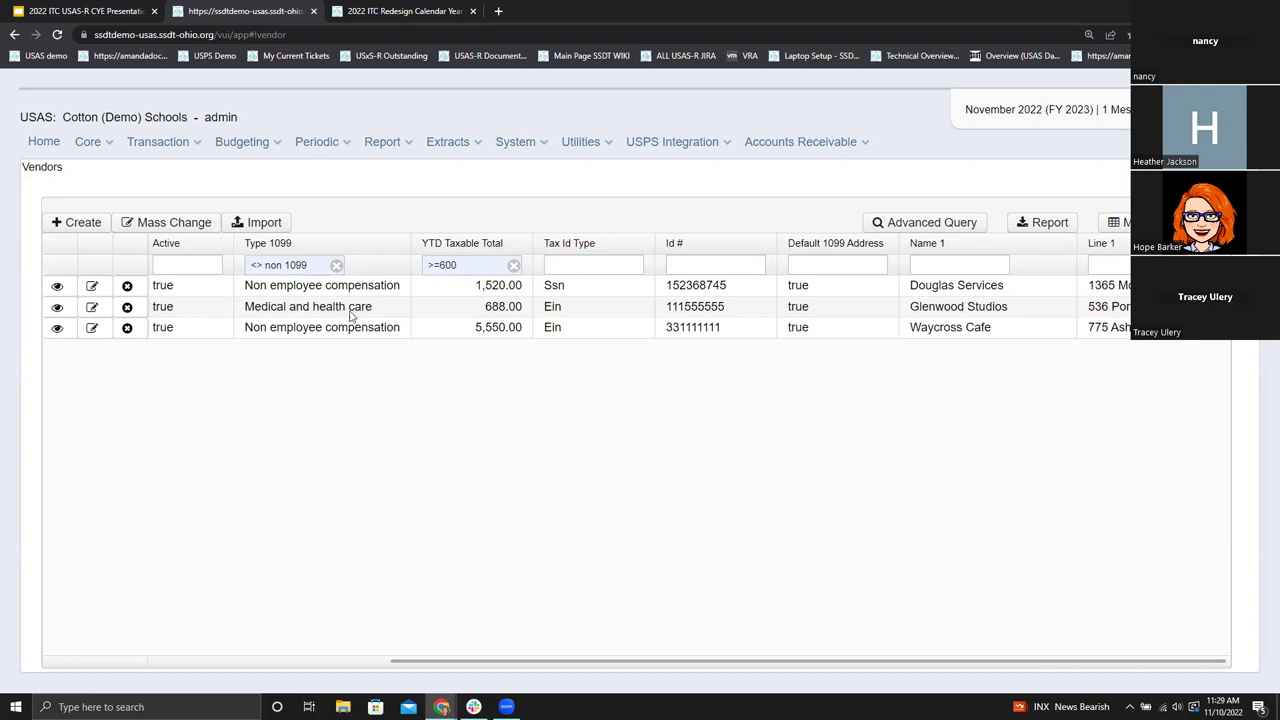
left_click(90, 309)
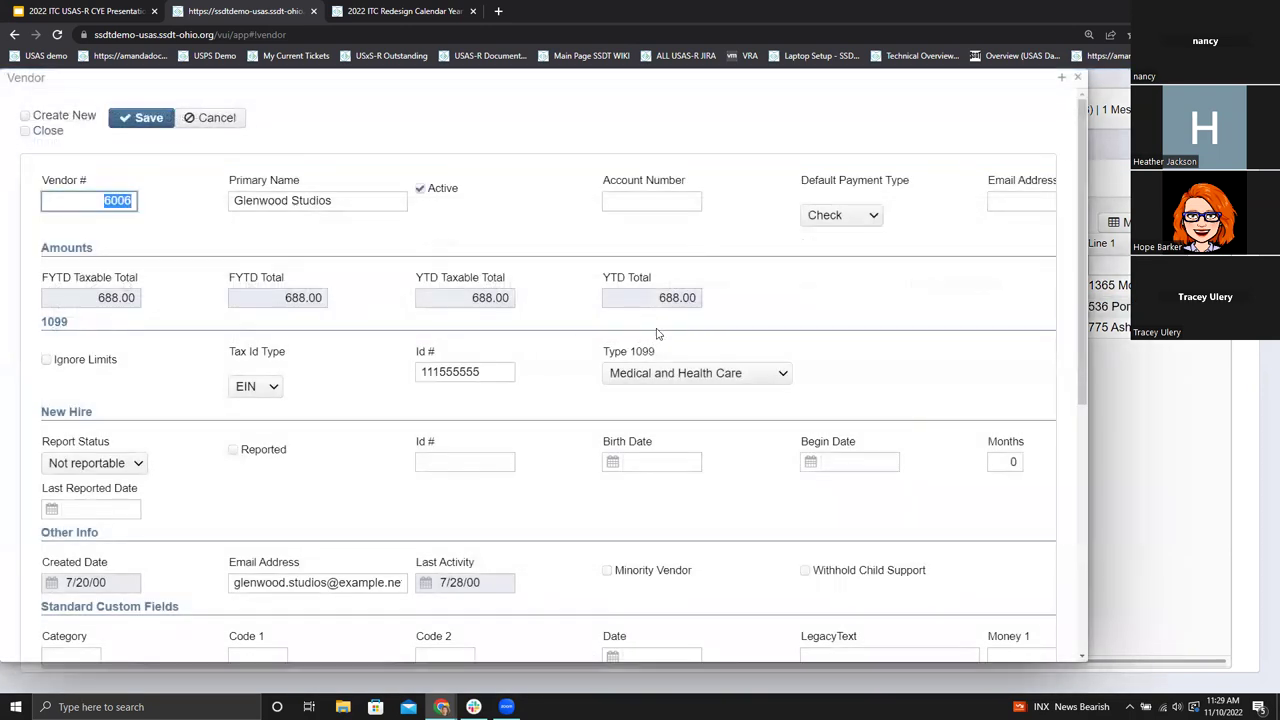
left_click(760, 374)
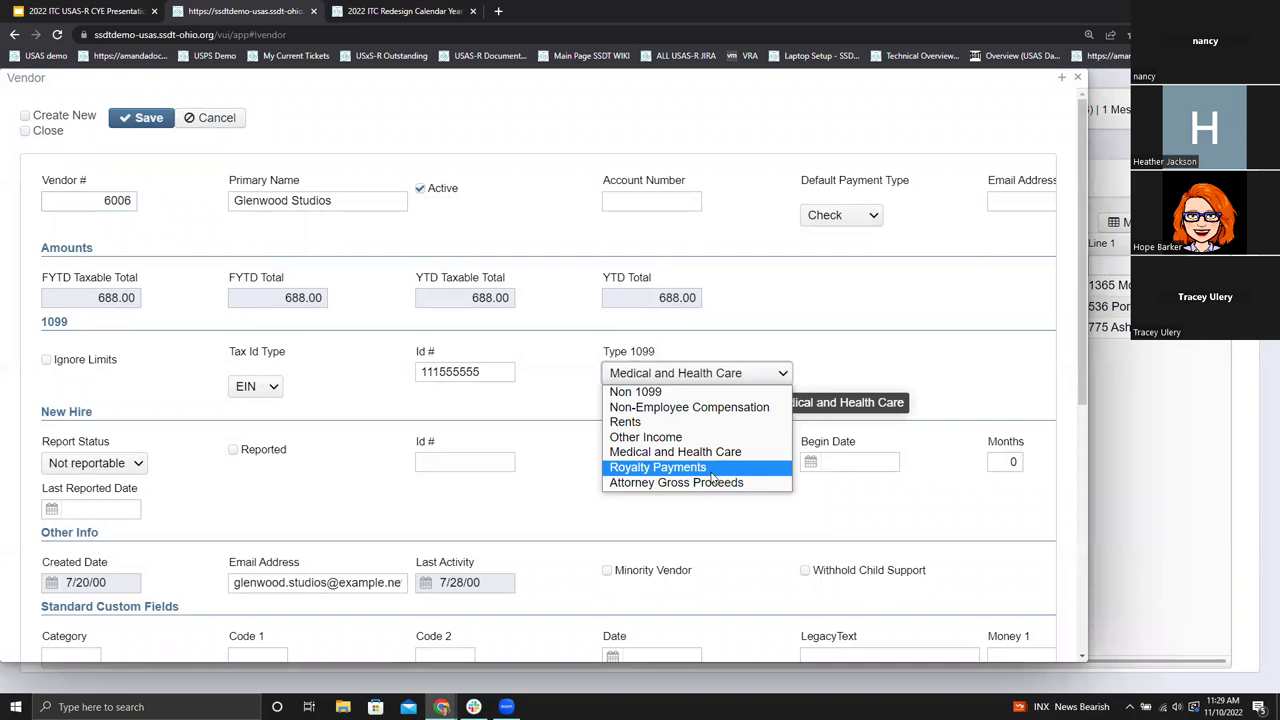
left_click(694, 423)
left_click(134, 120)
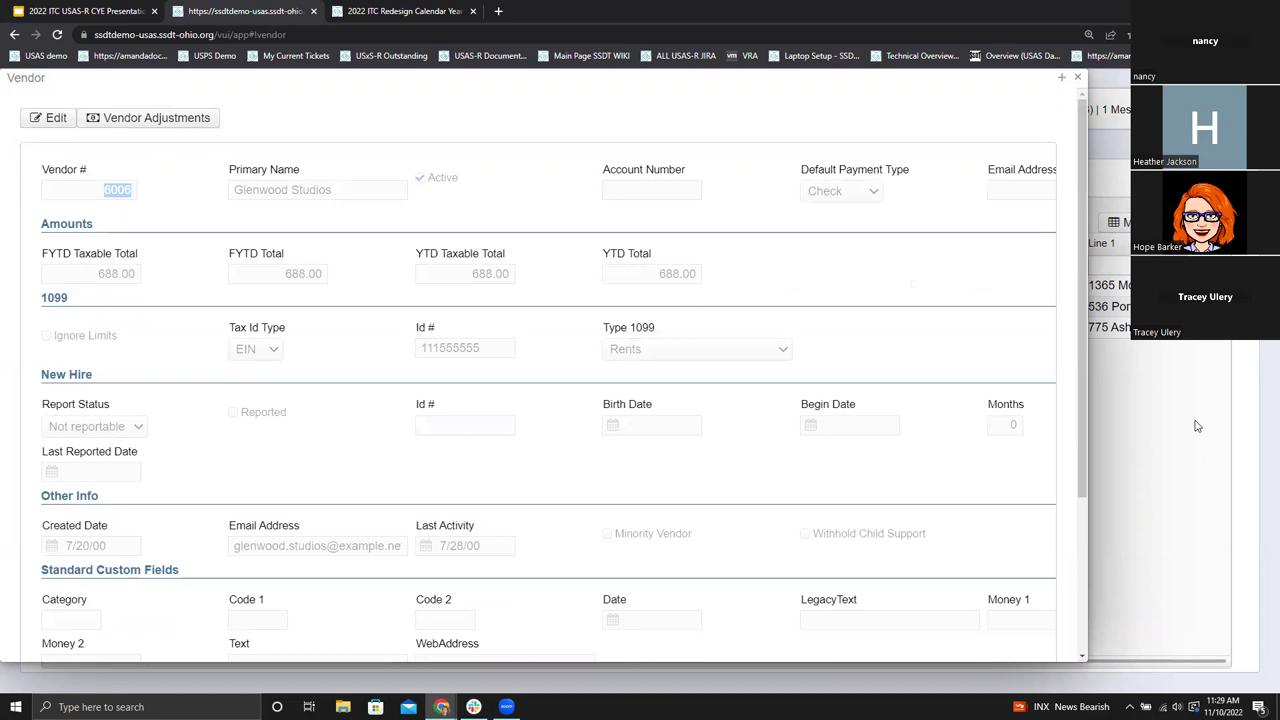
left_click(1076, 79)
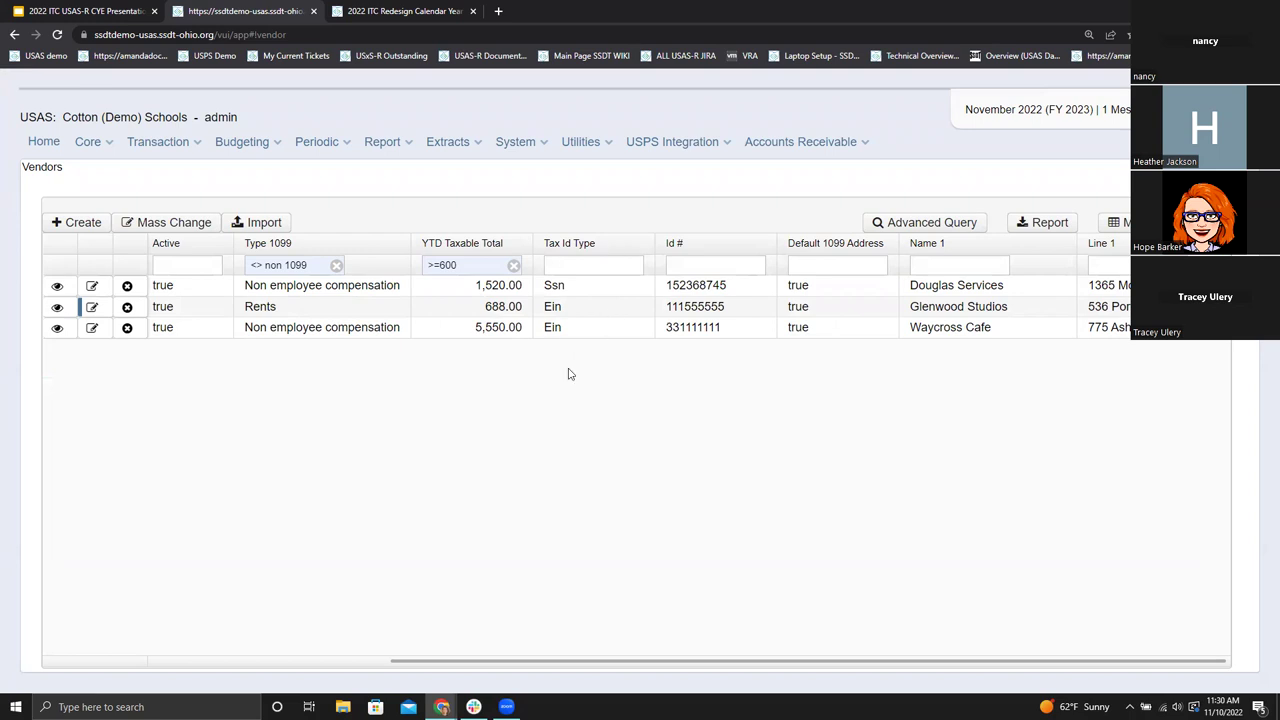
Set the Tax Id Type of the vendor Glenwood Studios to SSN, save the record and close it.
left_click(92, 309)
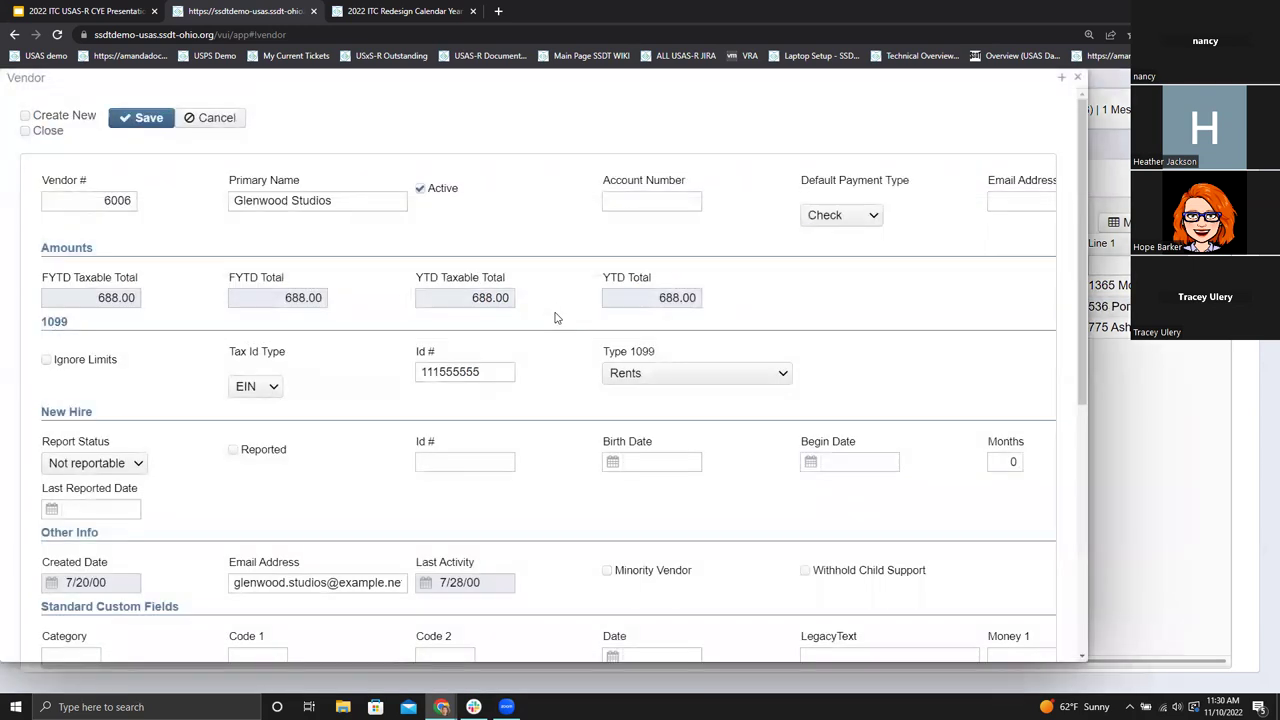
left_click(265, 392)
left_click(255, 437)
left_click(148, 117)
left_click(1078, 79)
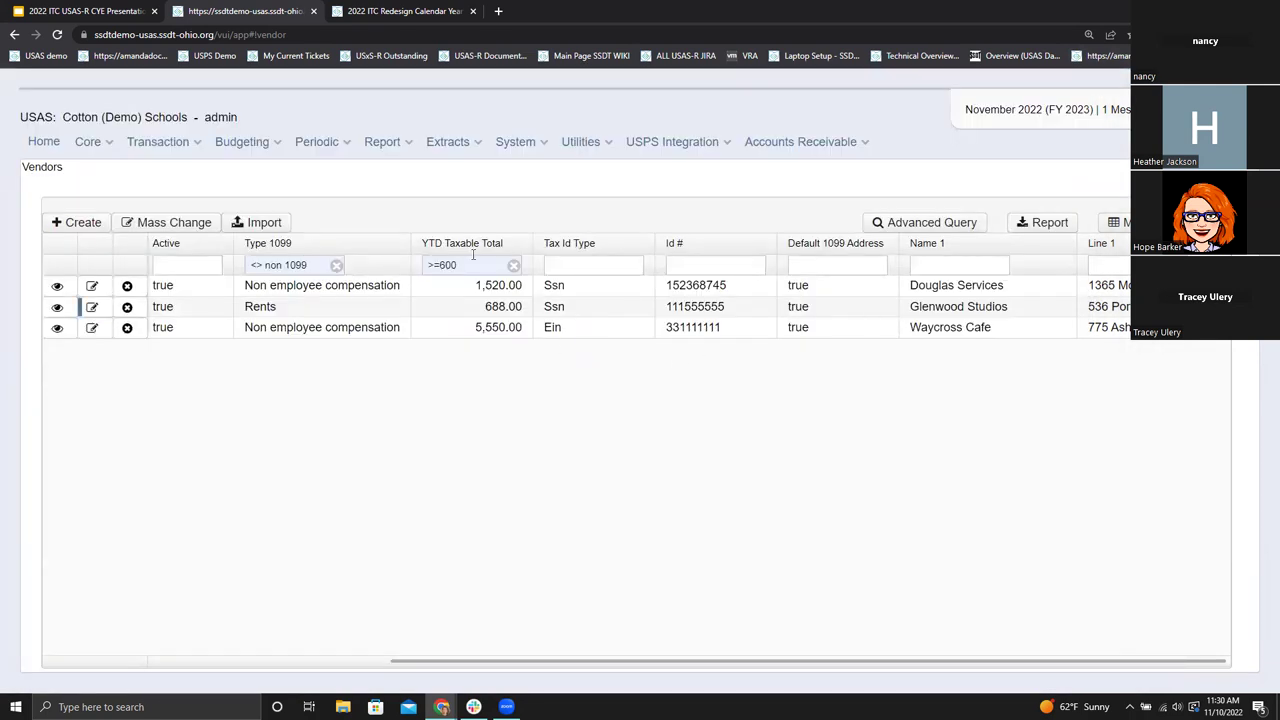
Switch to the presentation and review the Vendors Grid slides up to the Vendors Grid – Report slide.
left_click(78, 11)
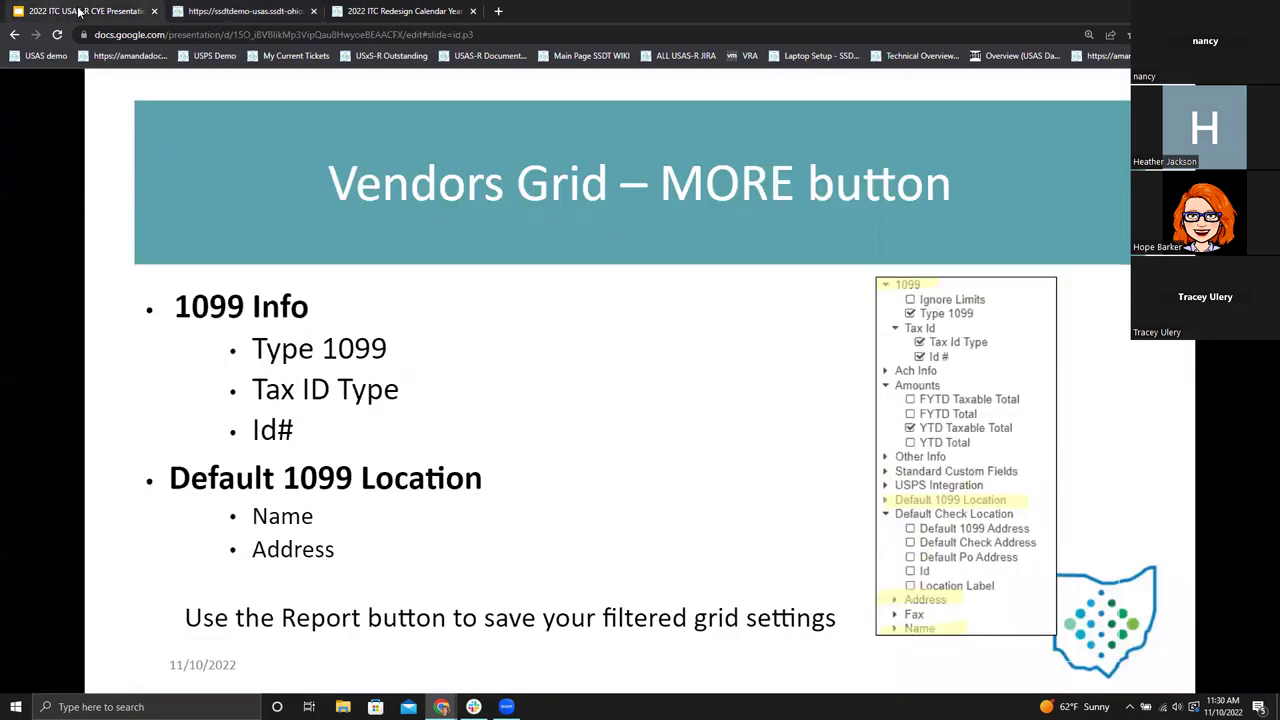
key("Right")
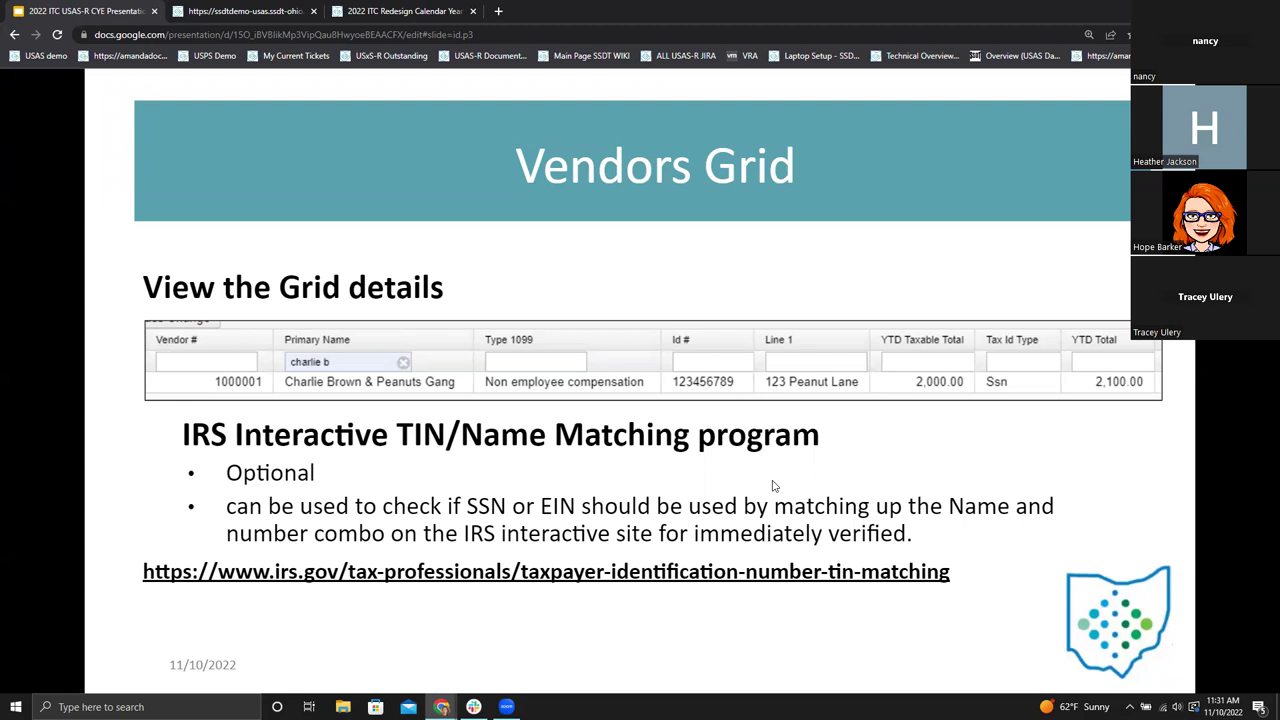
key("Right")
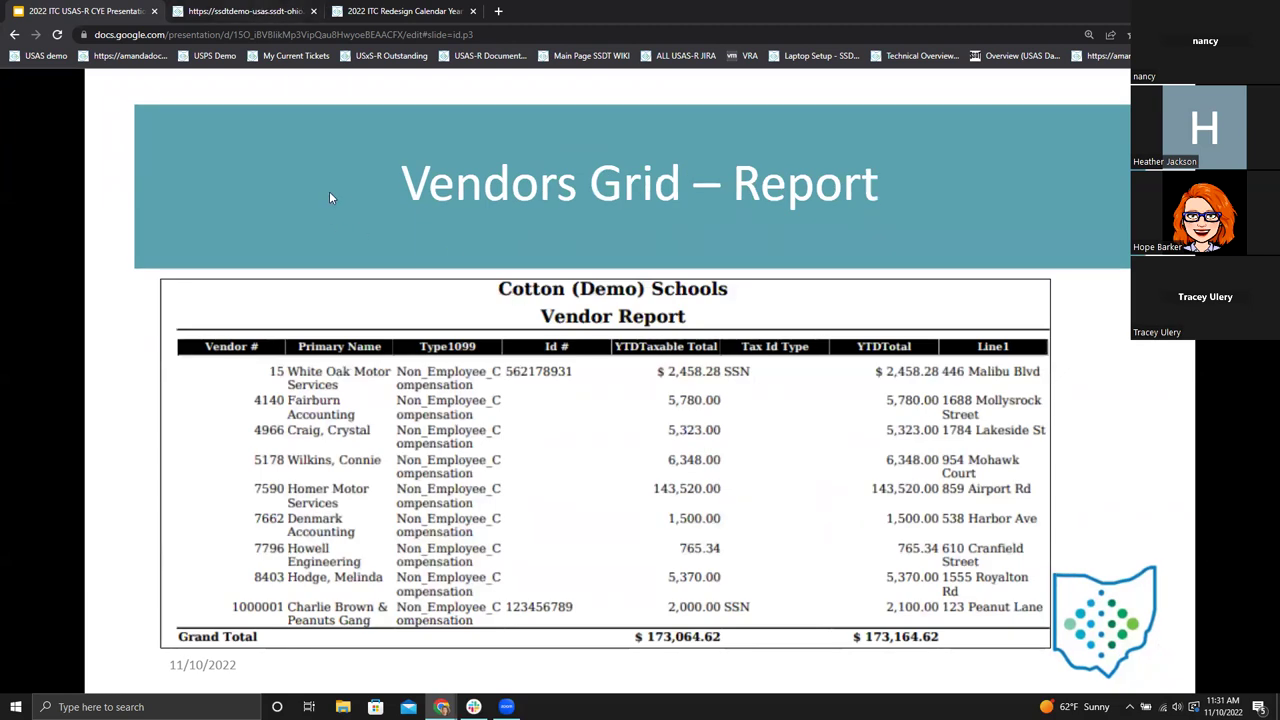
Generate the PDF Vendor Report from the filtered Vendors grid in USAS and view the downloaded file.
left_click(266, 12)
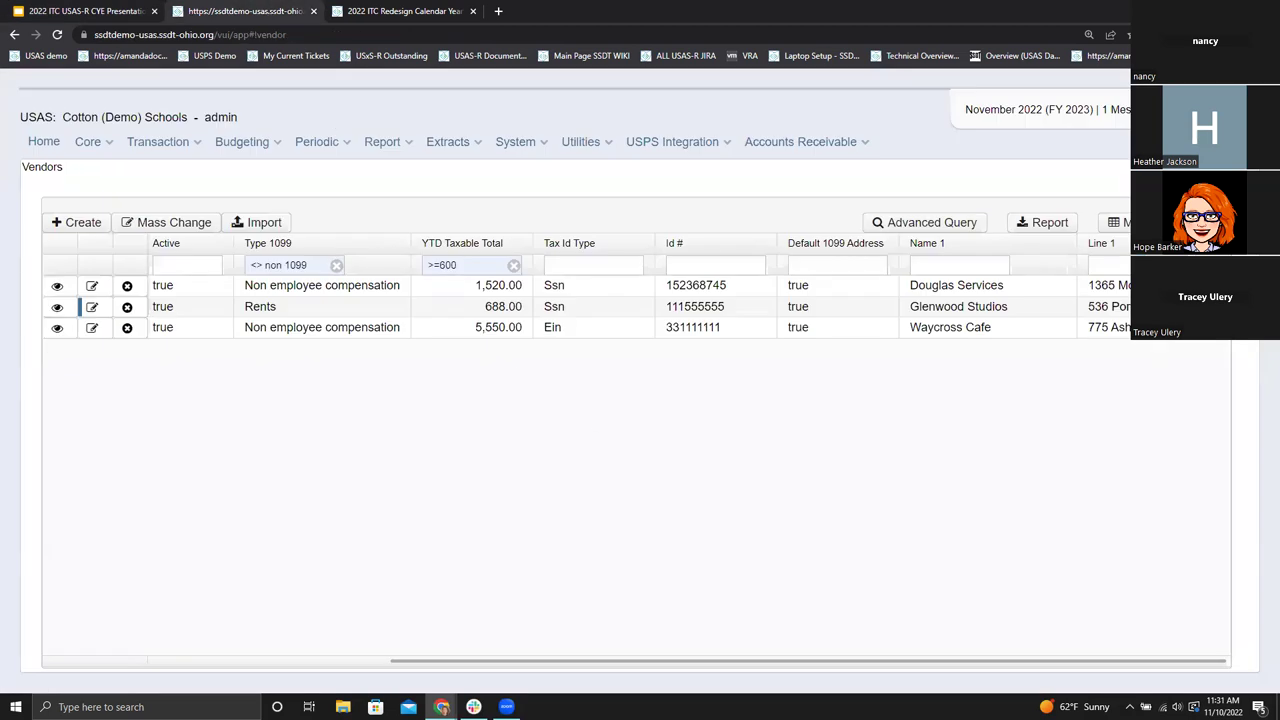
left_click(1052, 226)
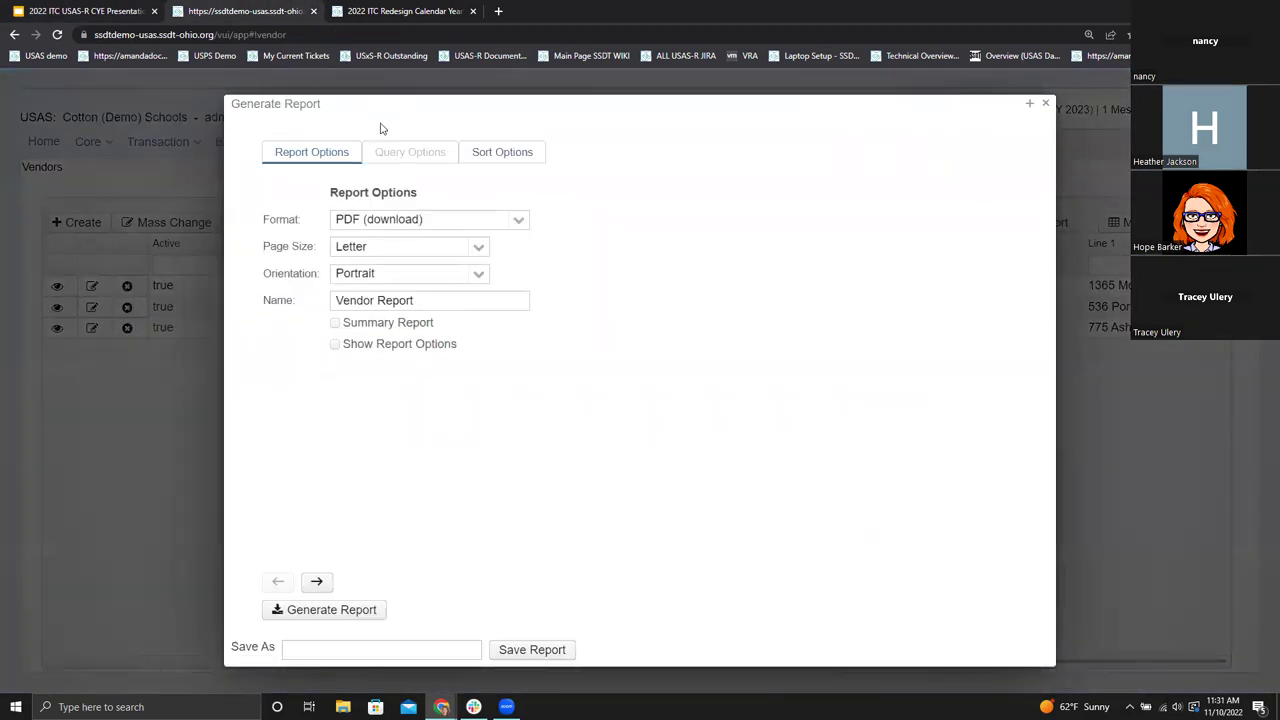
left_click(360, 612)
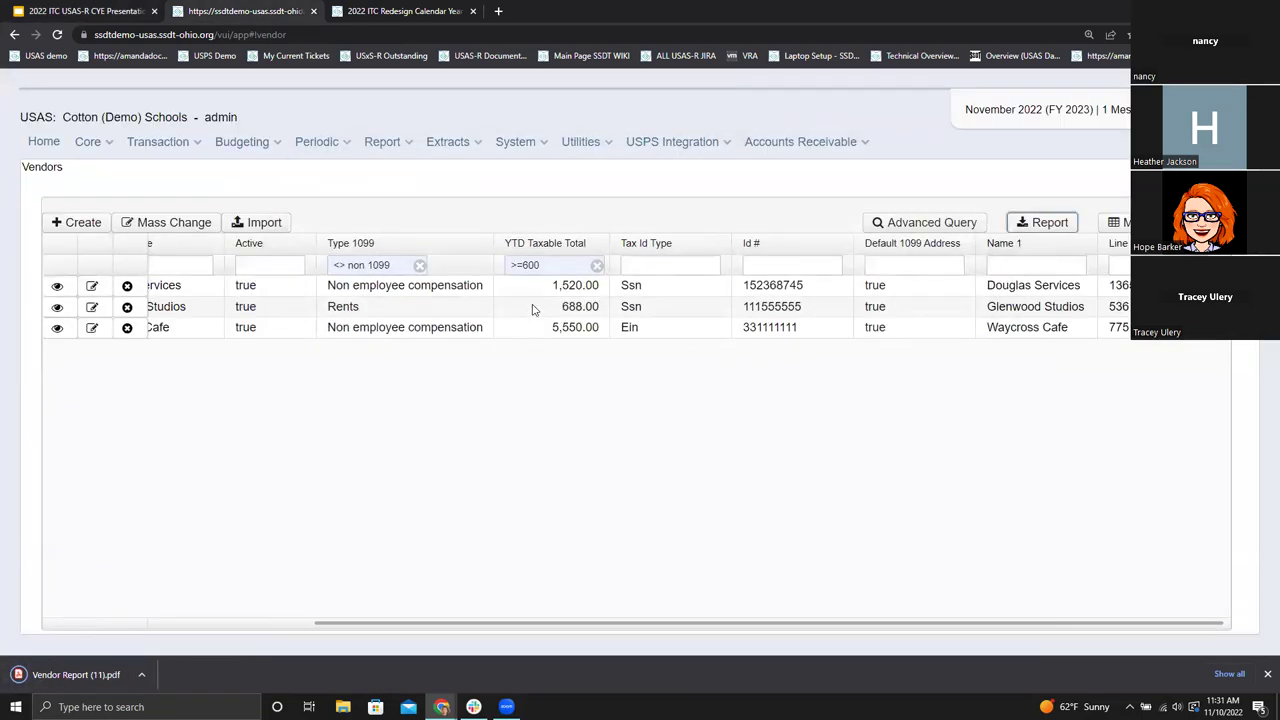
left_click(72, 676)
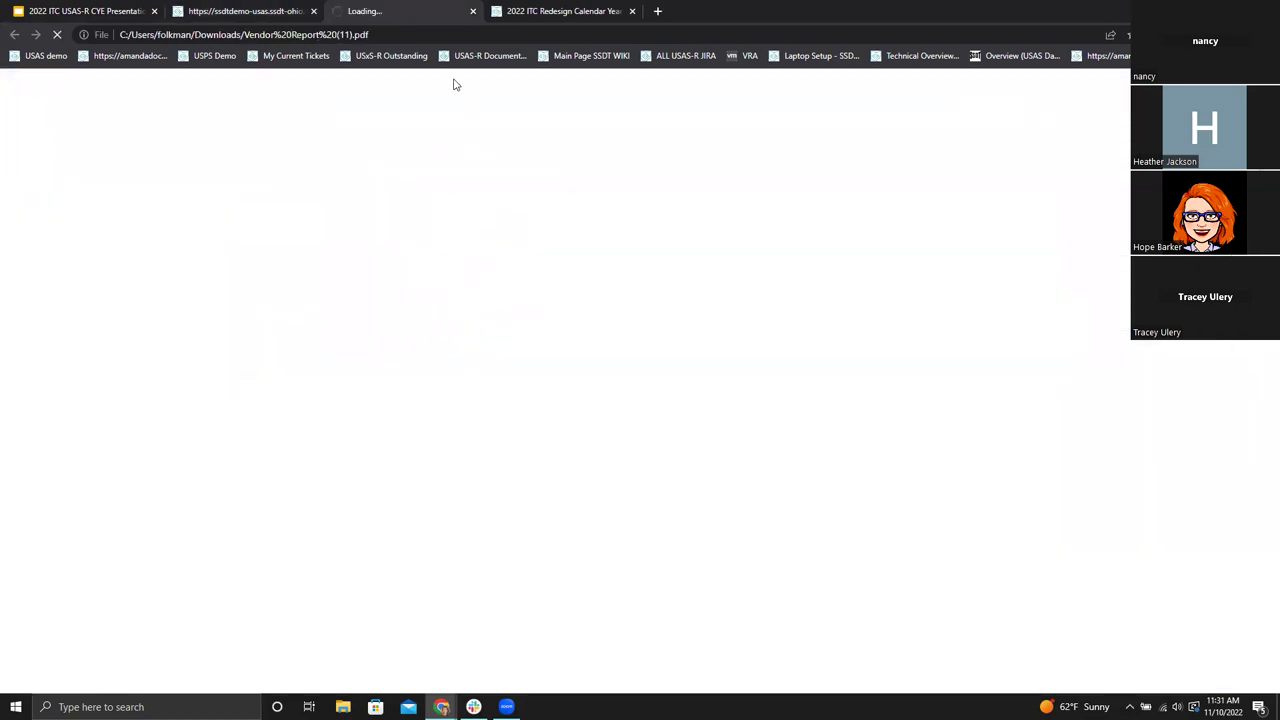
left_click(249, 12)
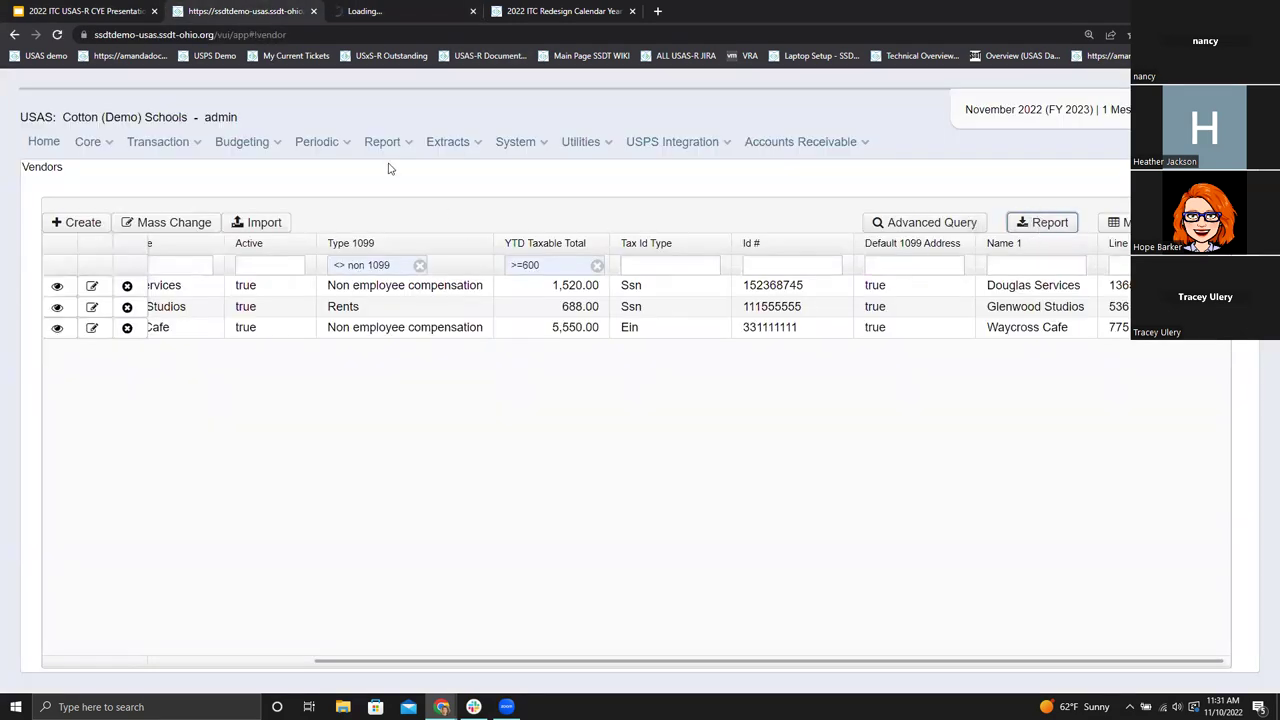
left_click(362, 12)
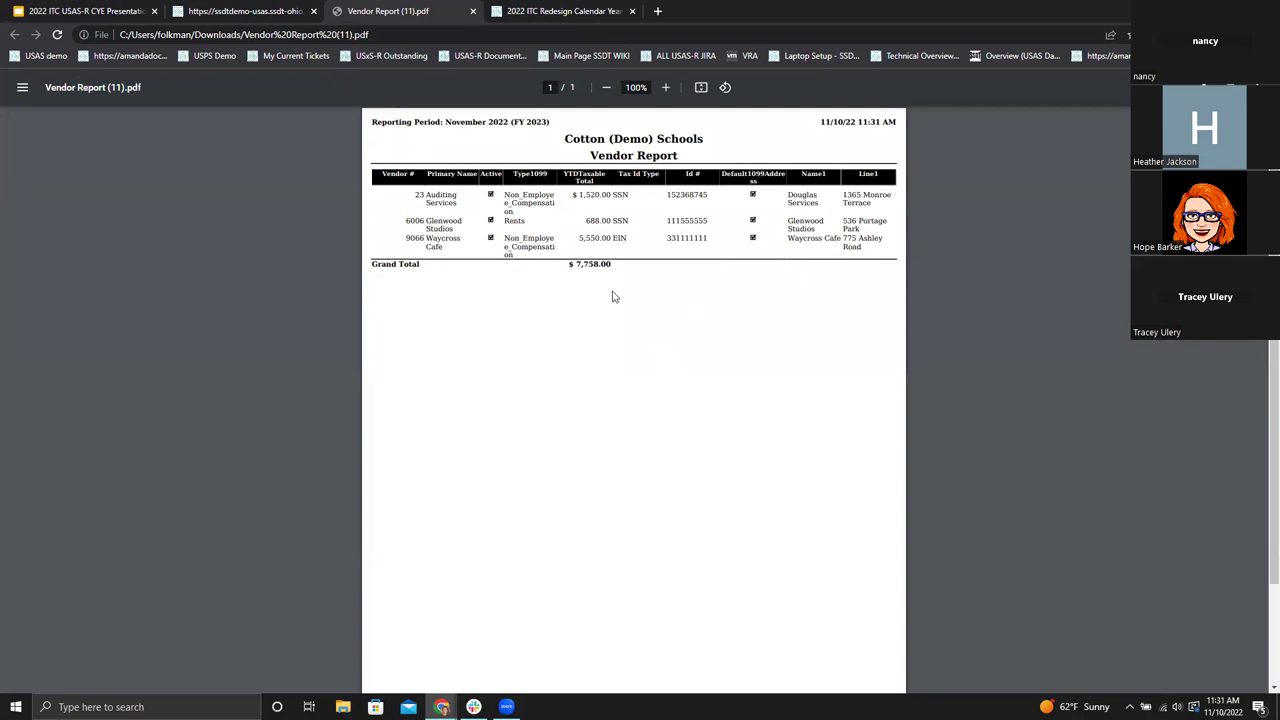
Return to the presentation and review the slides on verifying 1099 data, 1099 vendors and reviewing types in the Vendors grid.
left_click(187, 12)
left_click(85, 11)
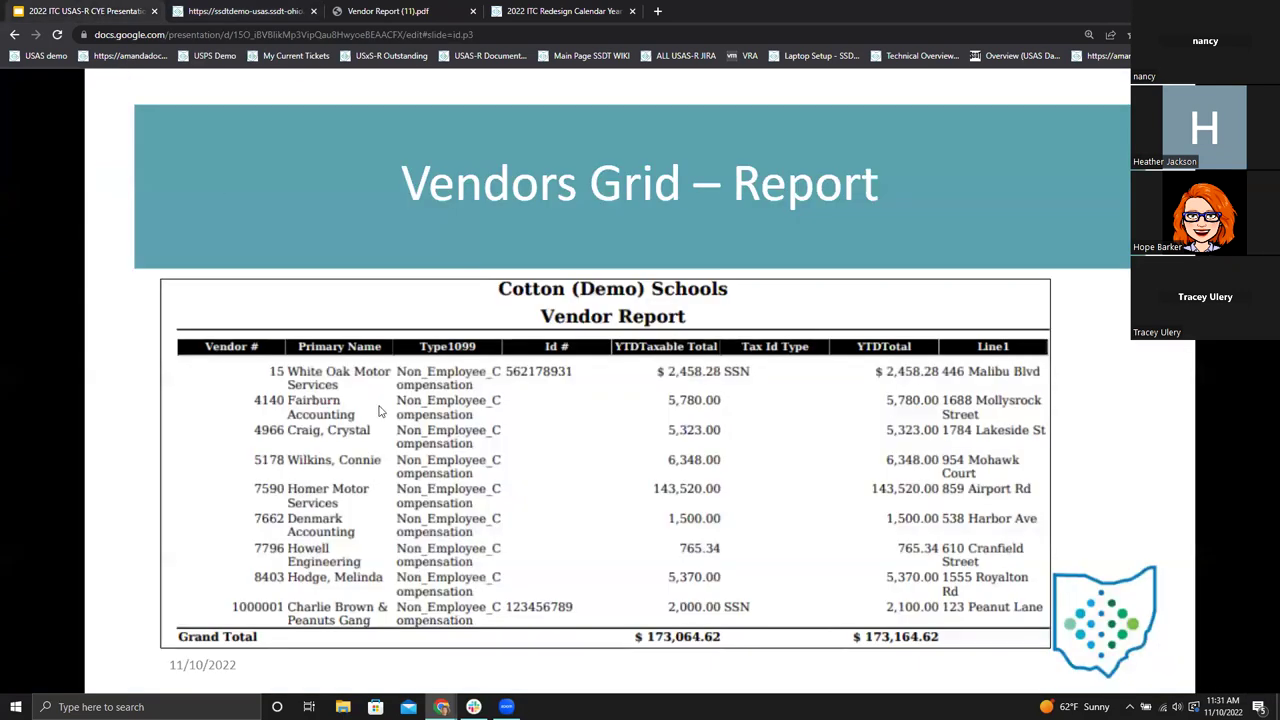
left_click(136, 399)
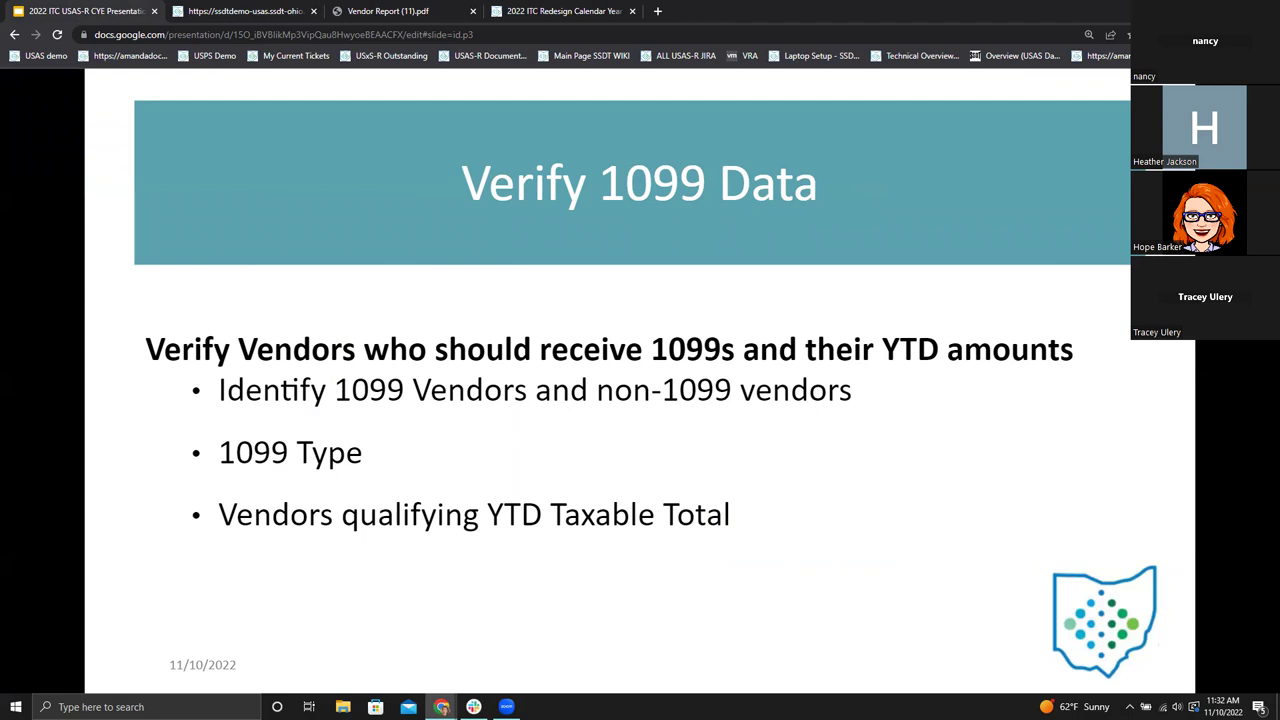
left_click(295, 410)
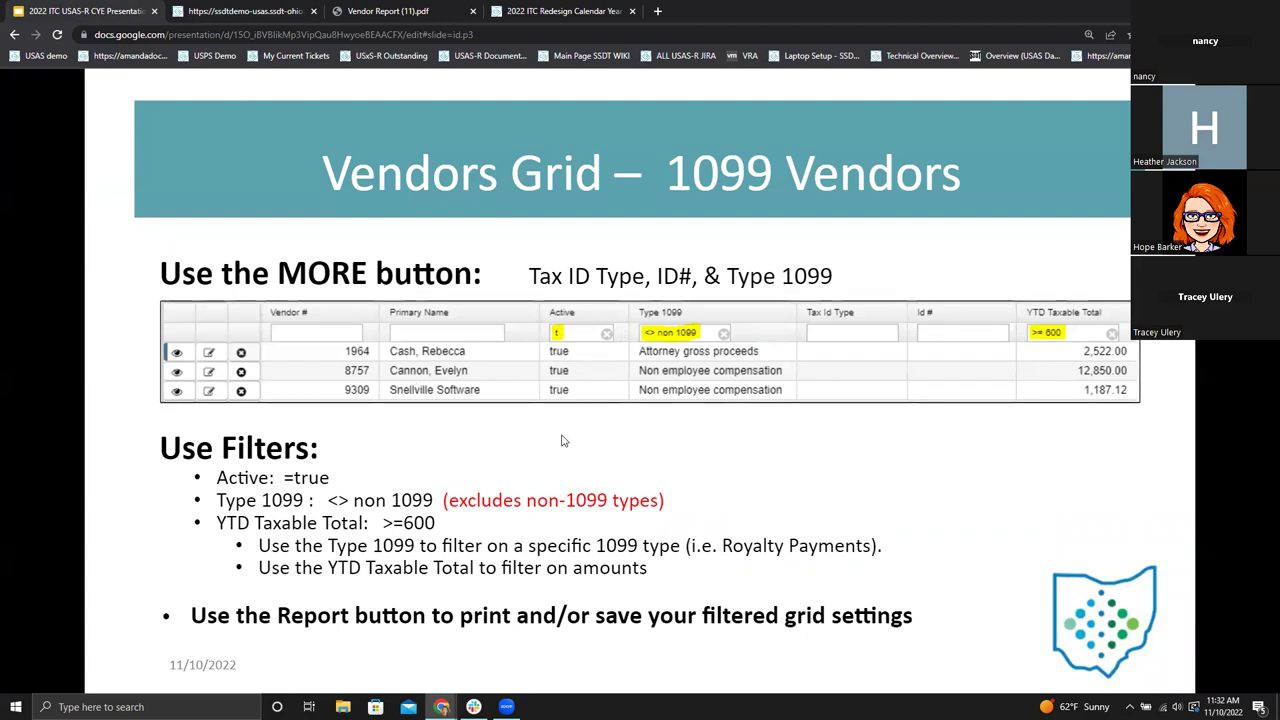
left_click(455, 451)
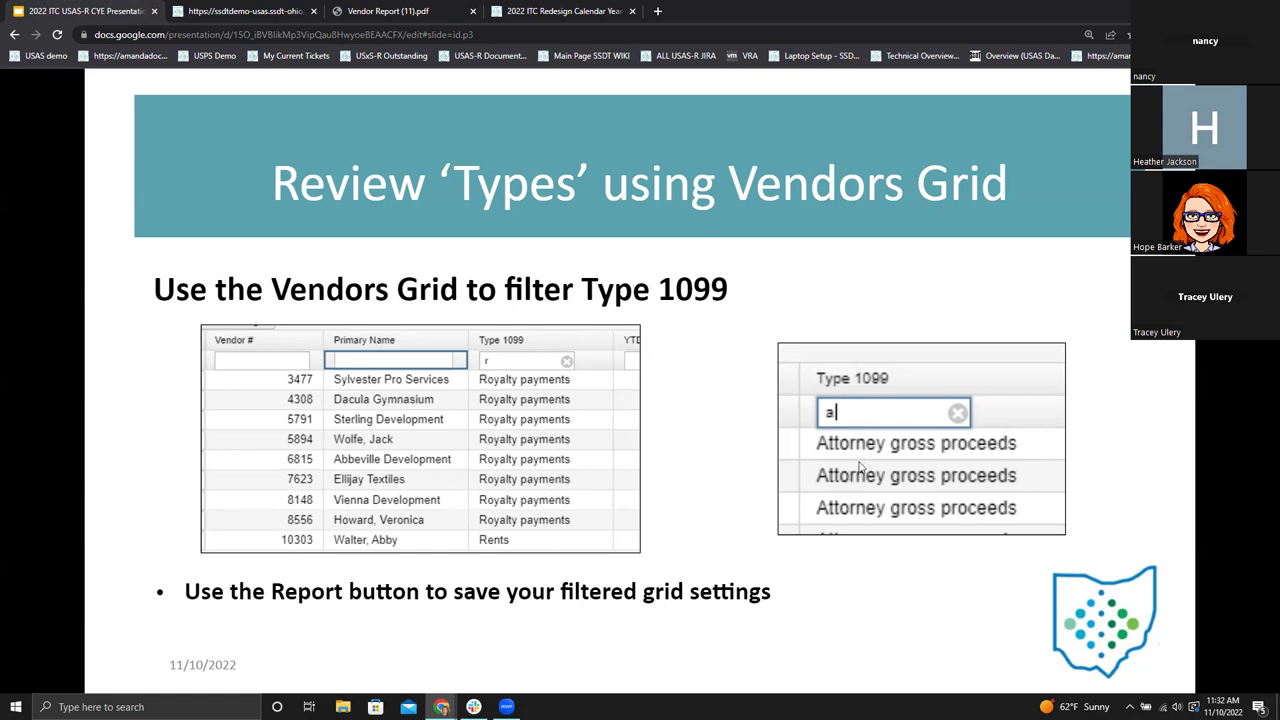
Clear the Type 1099 and YTD Taxable Total filters in the Vendors grid and filter Type 1099 by "r".
left_click(245, 11)
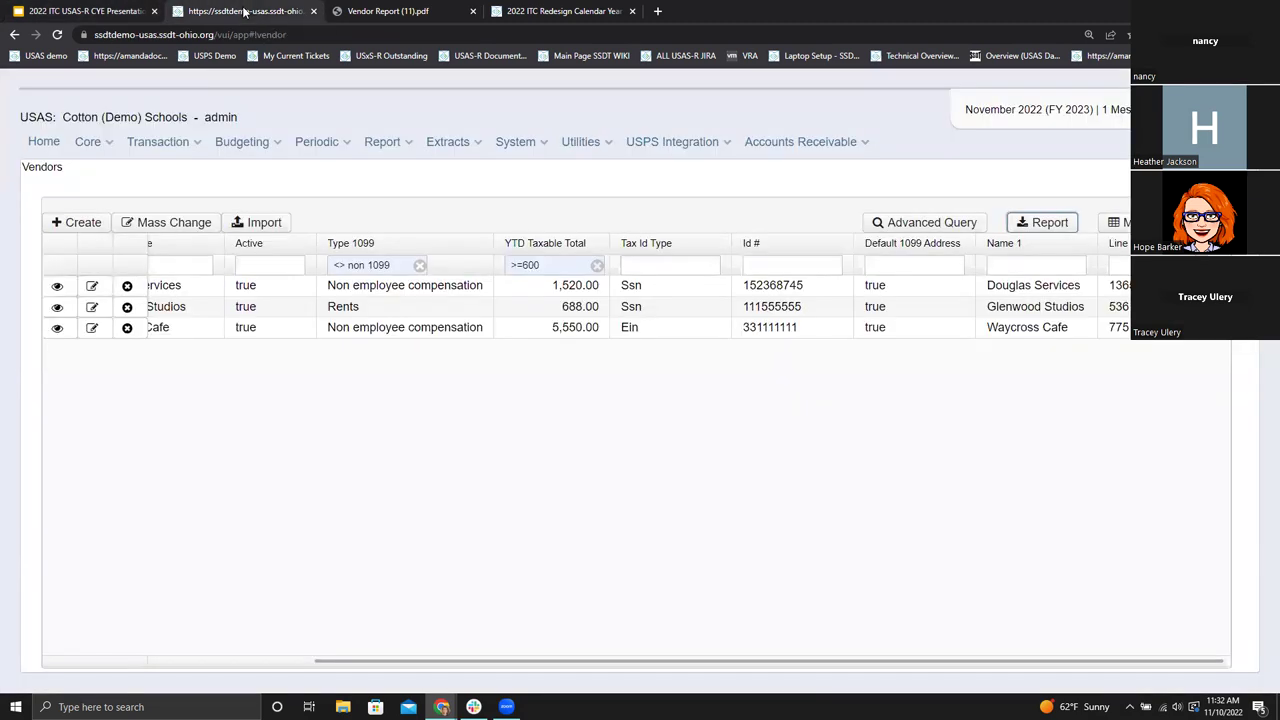
left_click(419, 265)
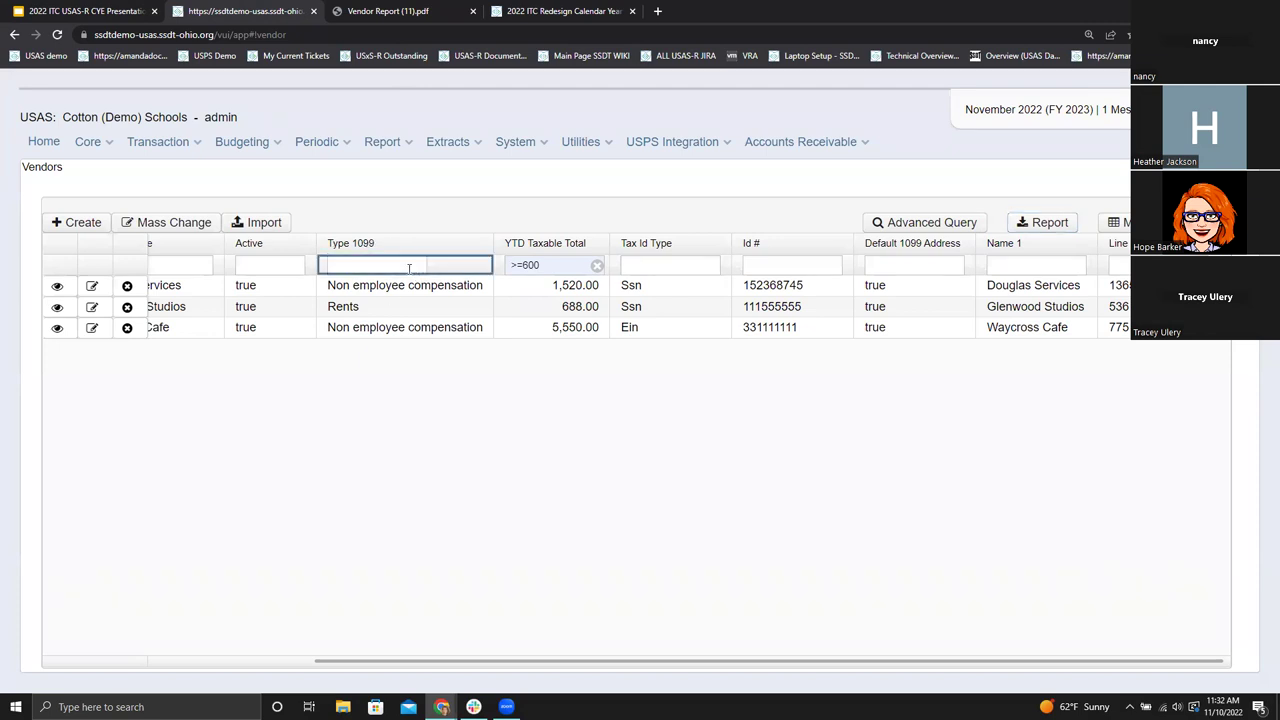
left_click(478, 270)
left_click(596, 293)
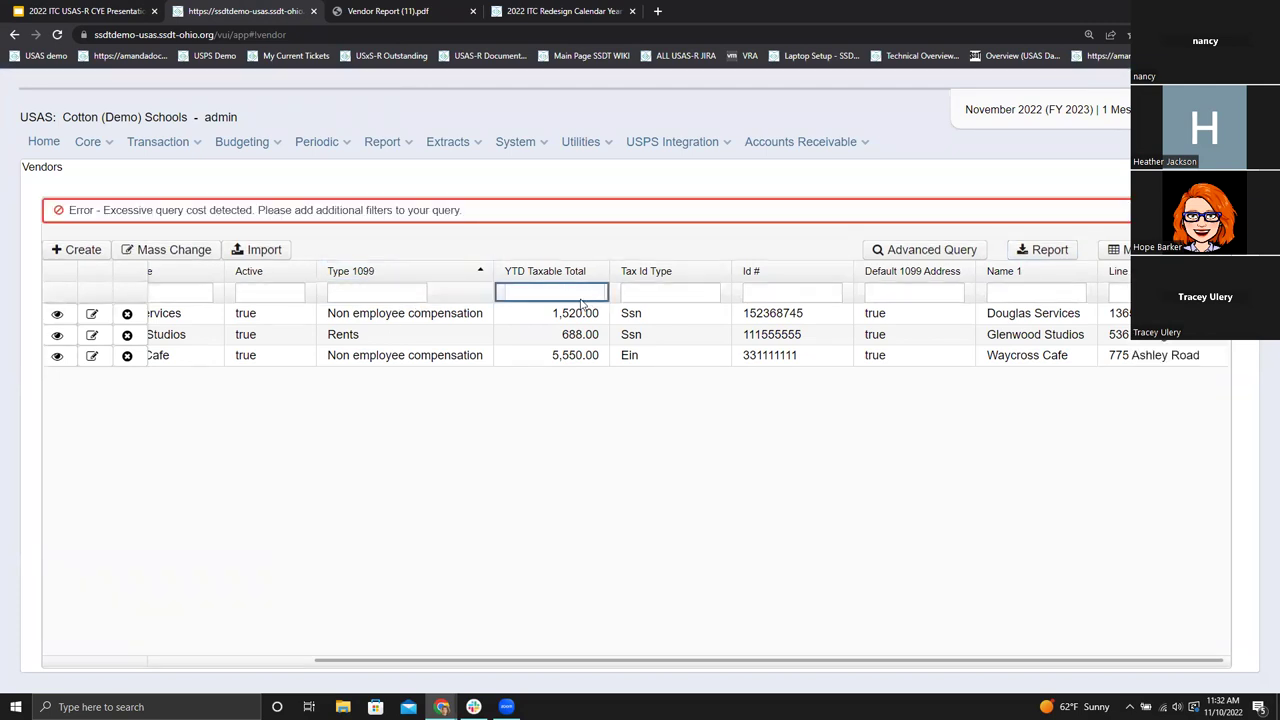
left_click(393, 287)
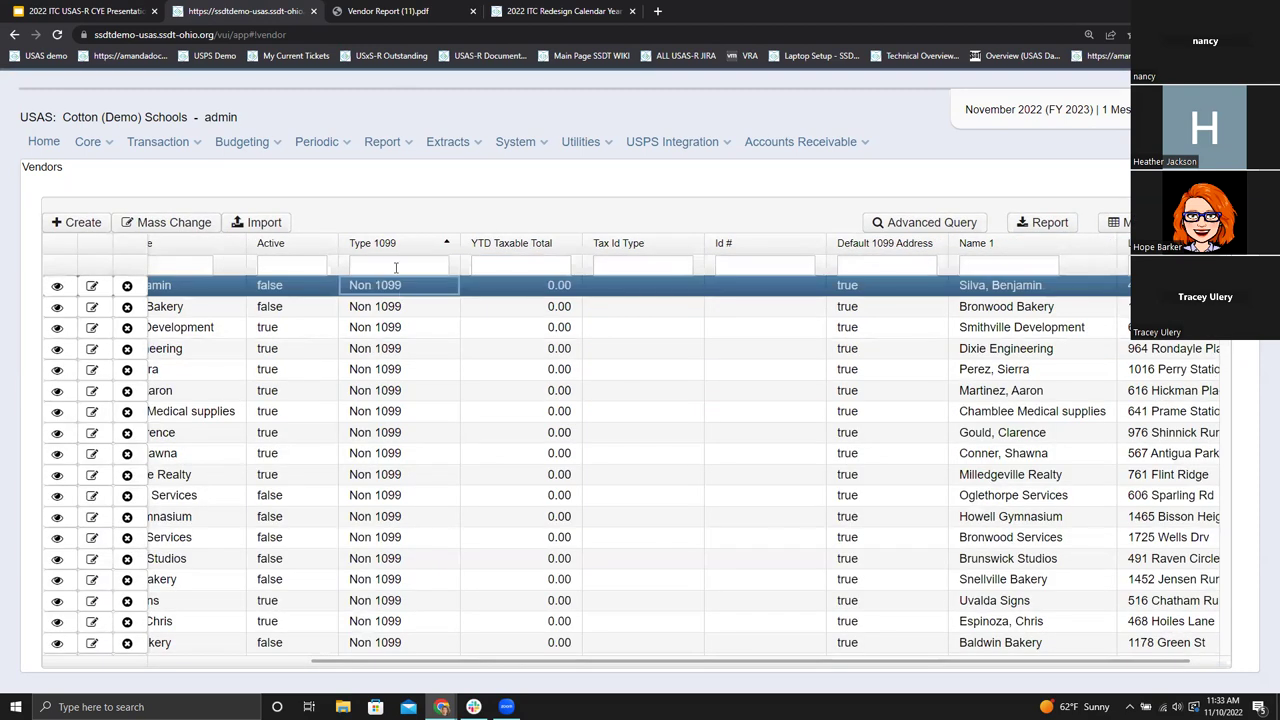
type("r")
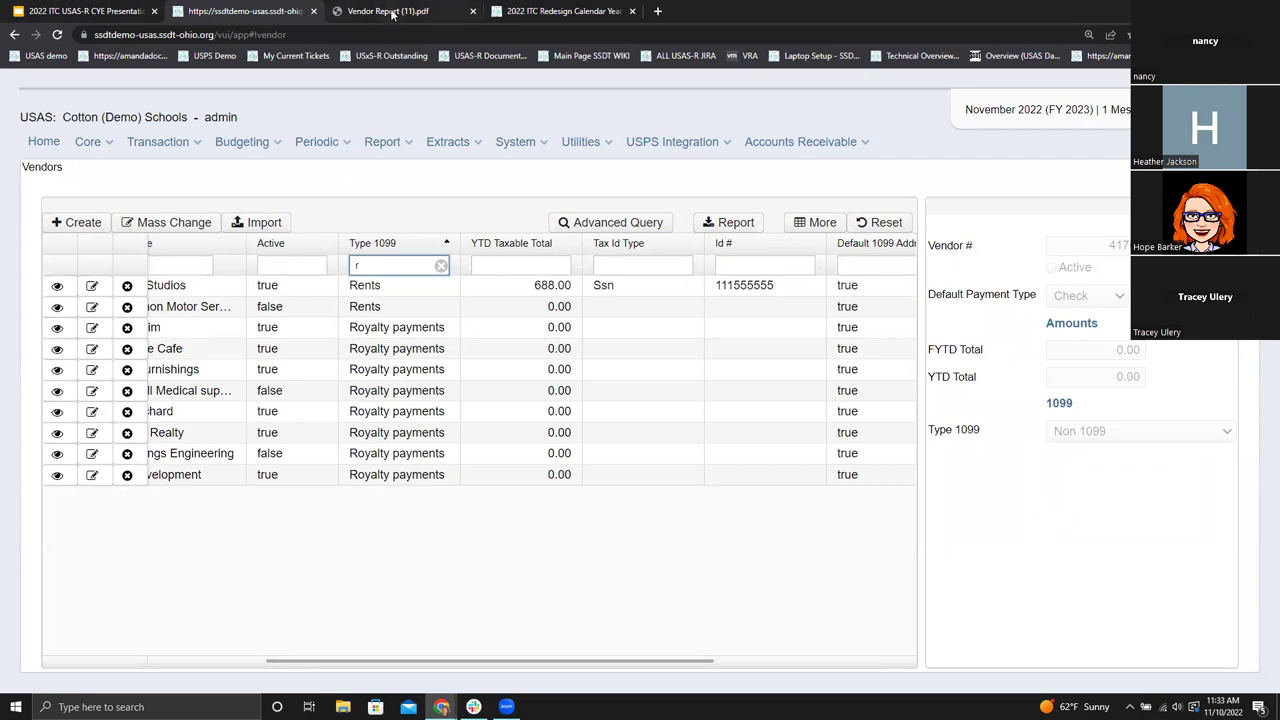
Return to the presentation and review the slides on the 1099 vendors Advanced Query and on non-1099 vendors.
left_click(91, 11)
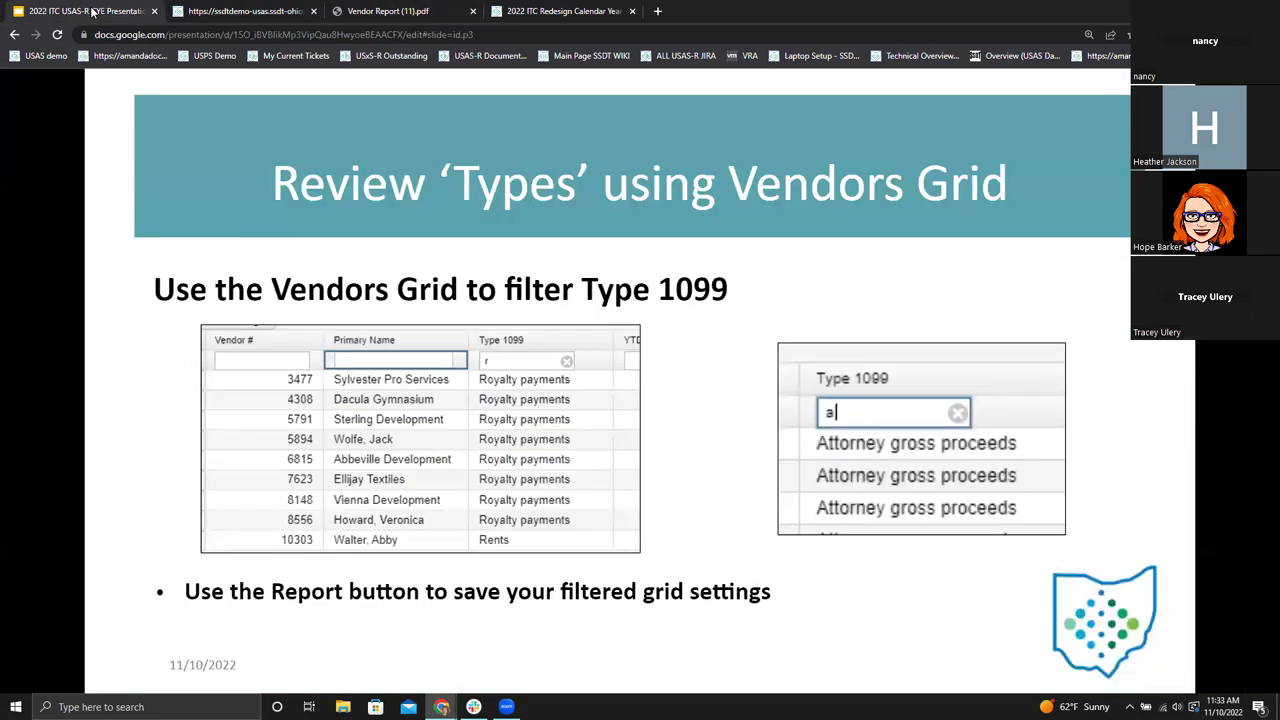
key("Right")
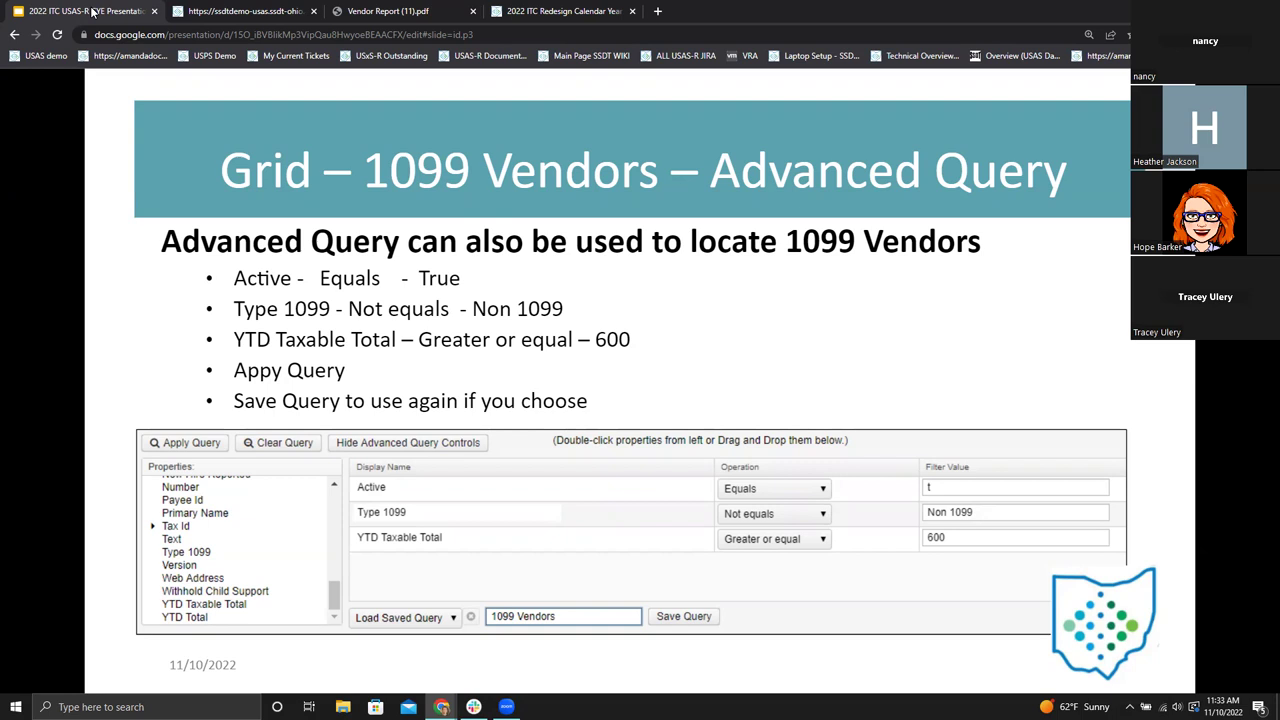
key("Right")
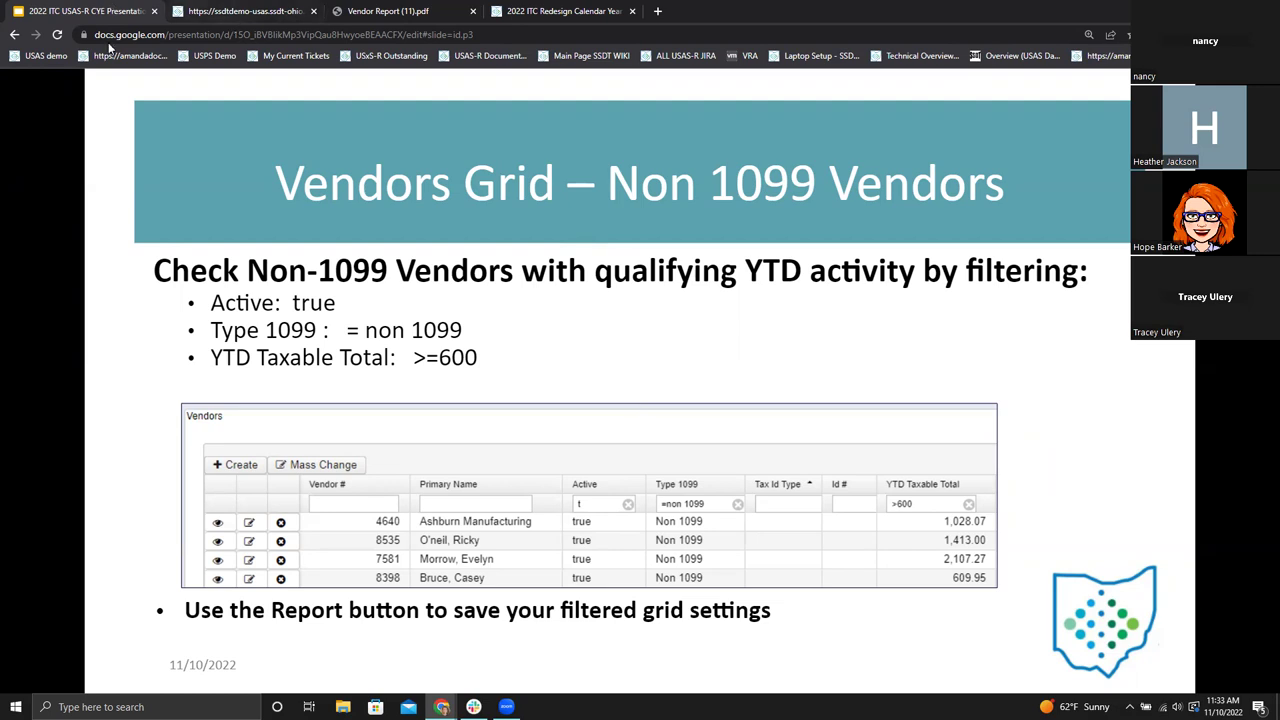
Clear the Type 1099 filter in the USAS Vendors grid, close the vendor detail pane and filter Active by "t".
left_click(250, 11)
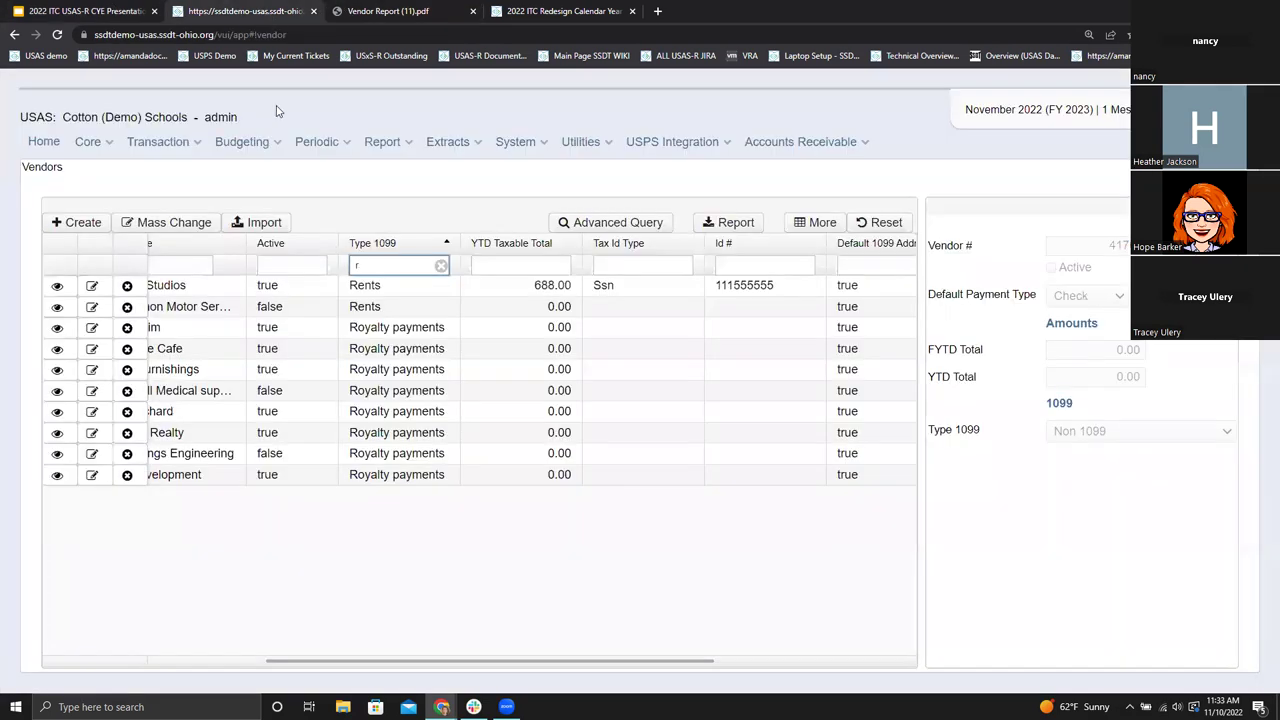
left_click(441, 264)
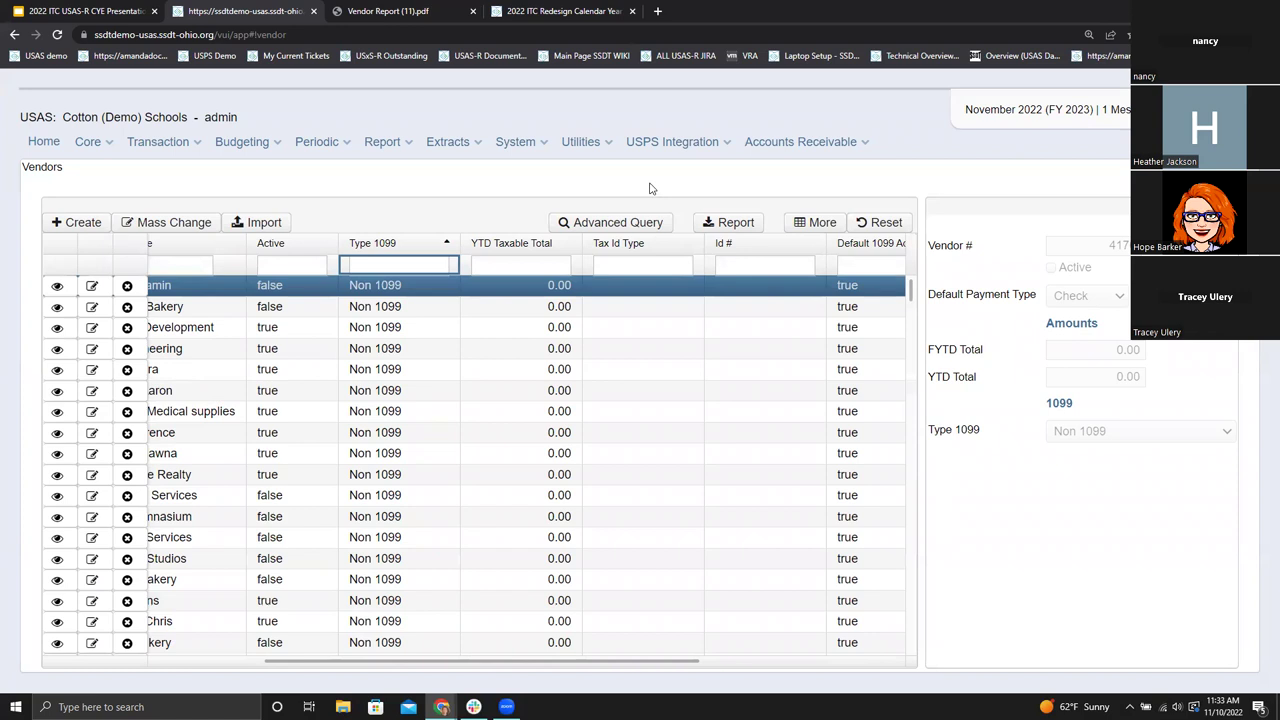
left_click(1033, 187)
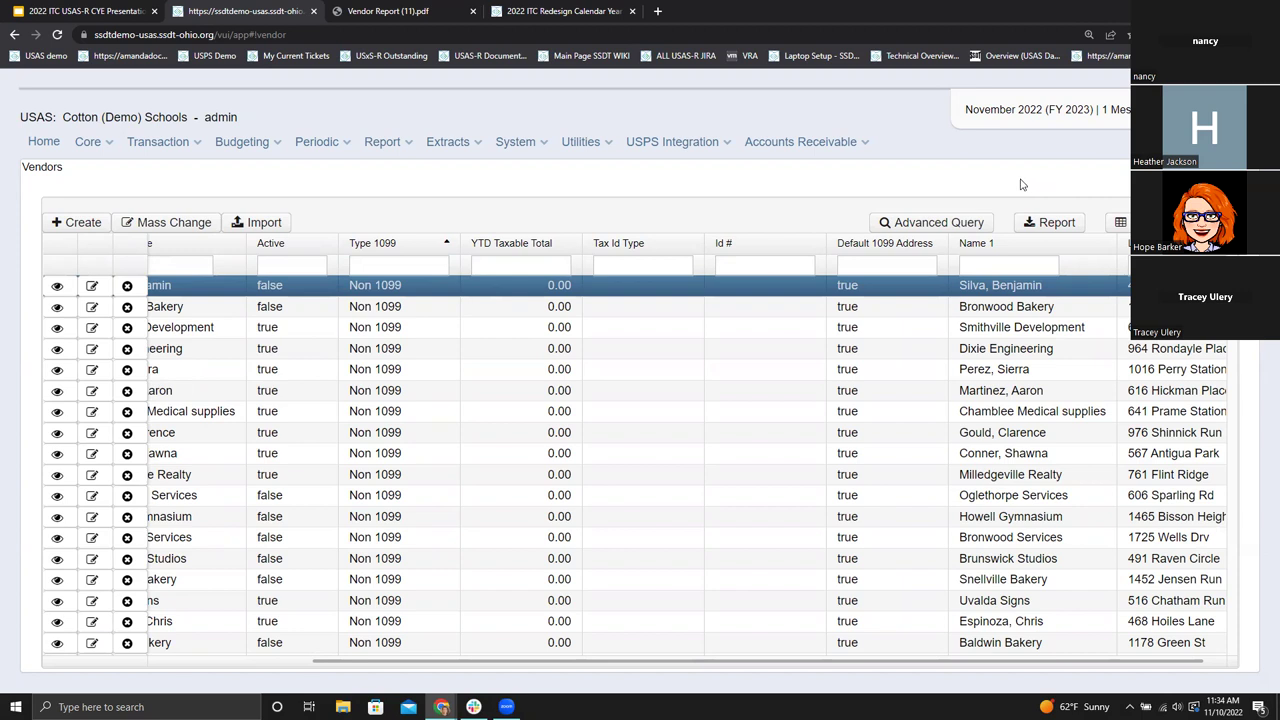
left_click(269, 264)
type("t")
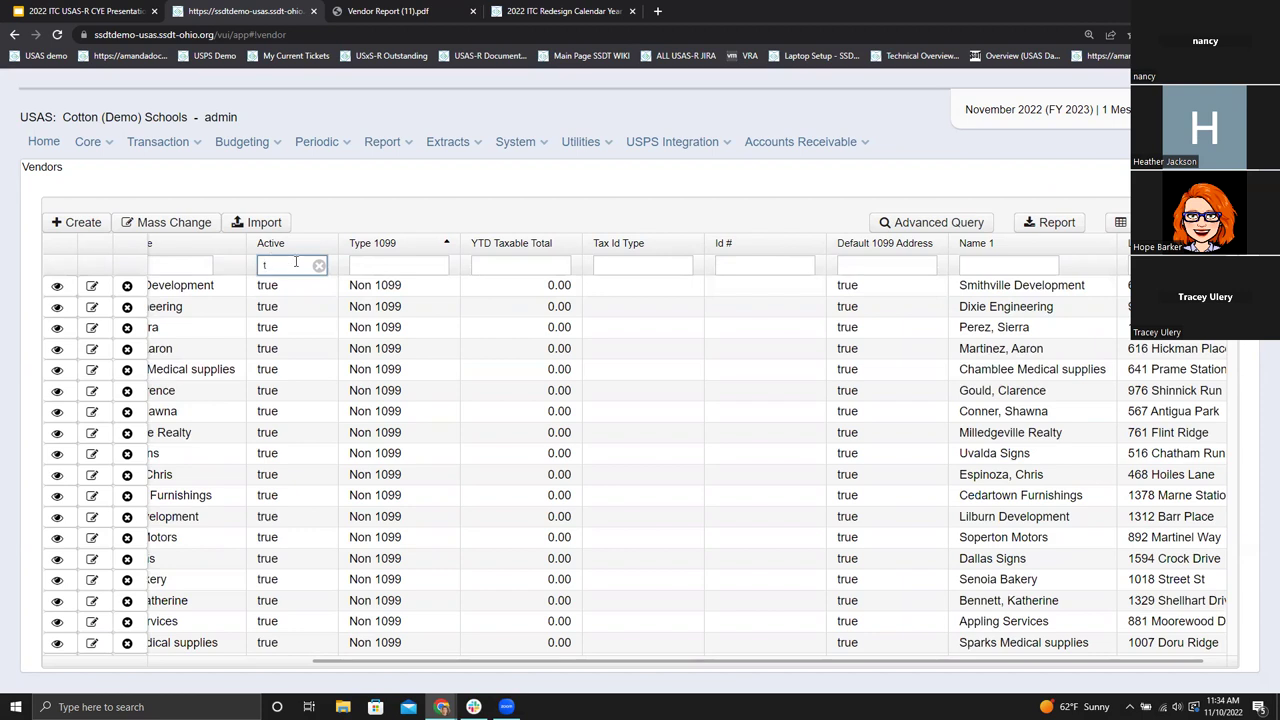
Filter the YTD Taxable Total column in the Vendors grid by ">=600" and compare the filters with the Non 1099 Vendors slide.
left_click(516, 265)
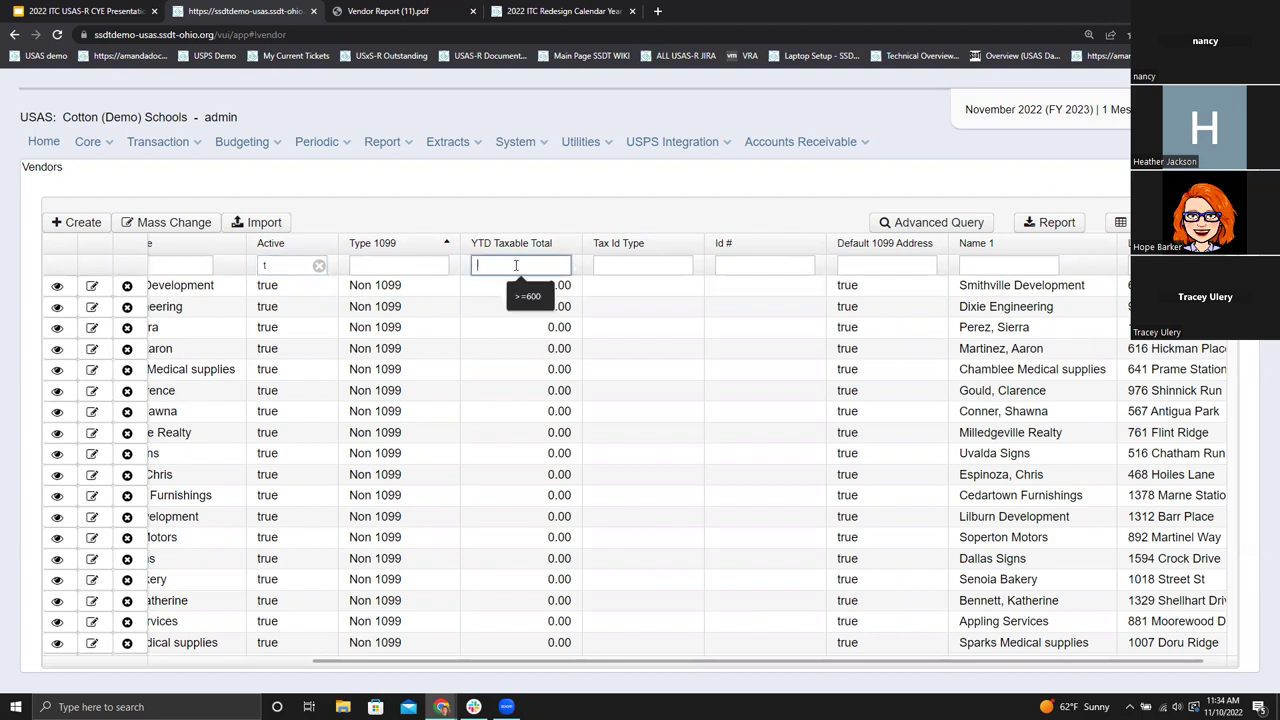
type(">=600")
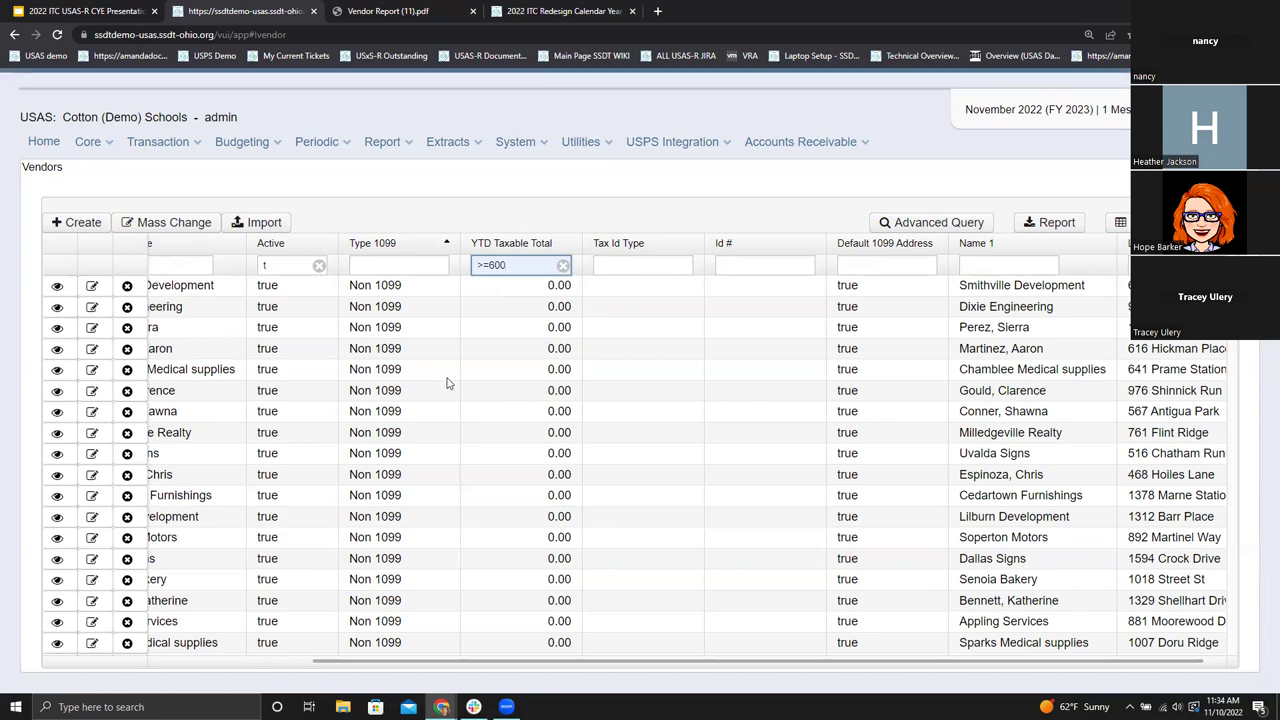
scroll(447, 286, "down", 10)
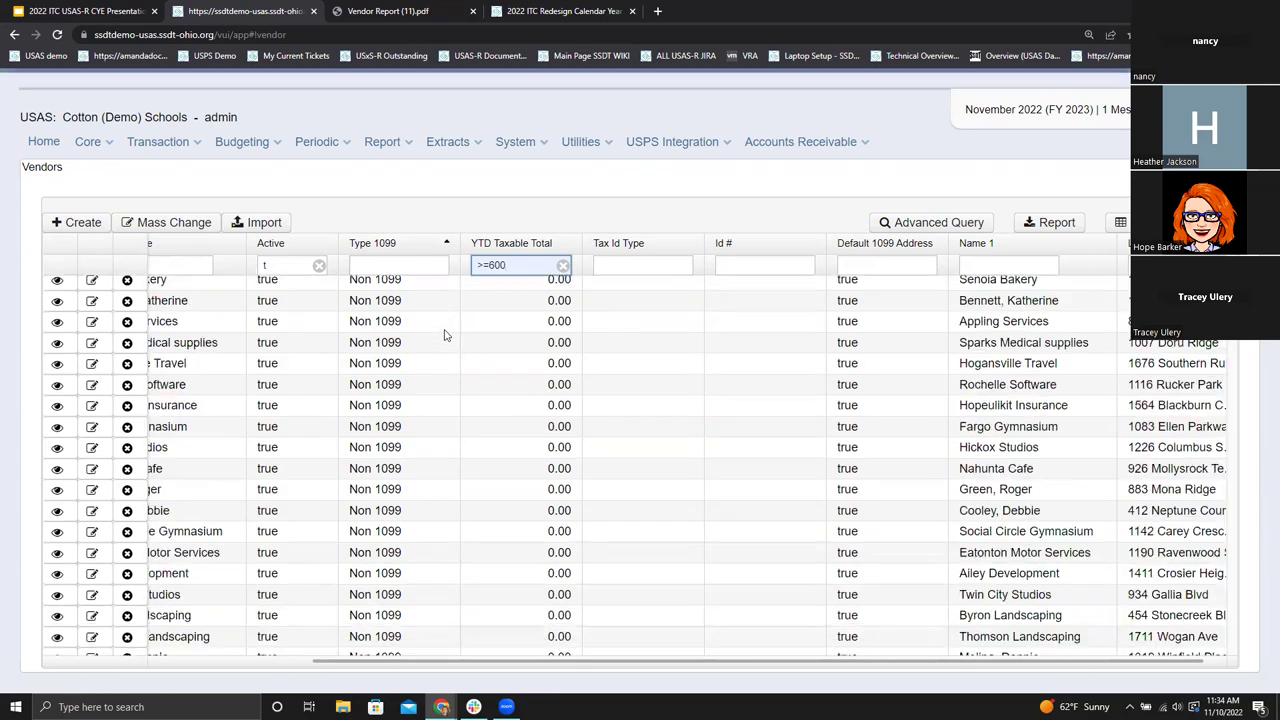
scroll(458, 372, "down", 10)
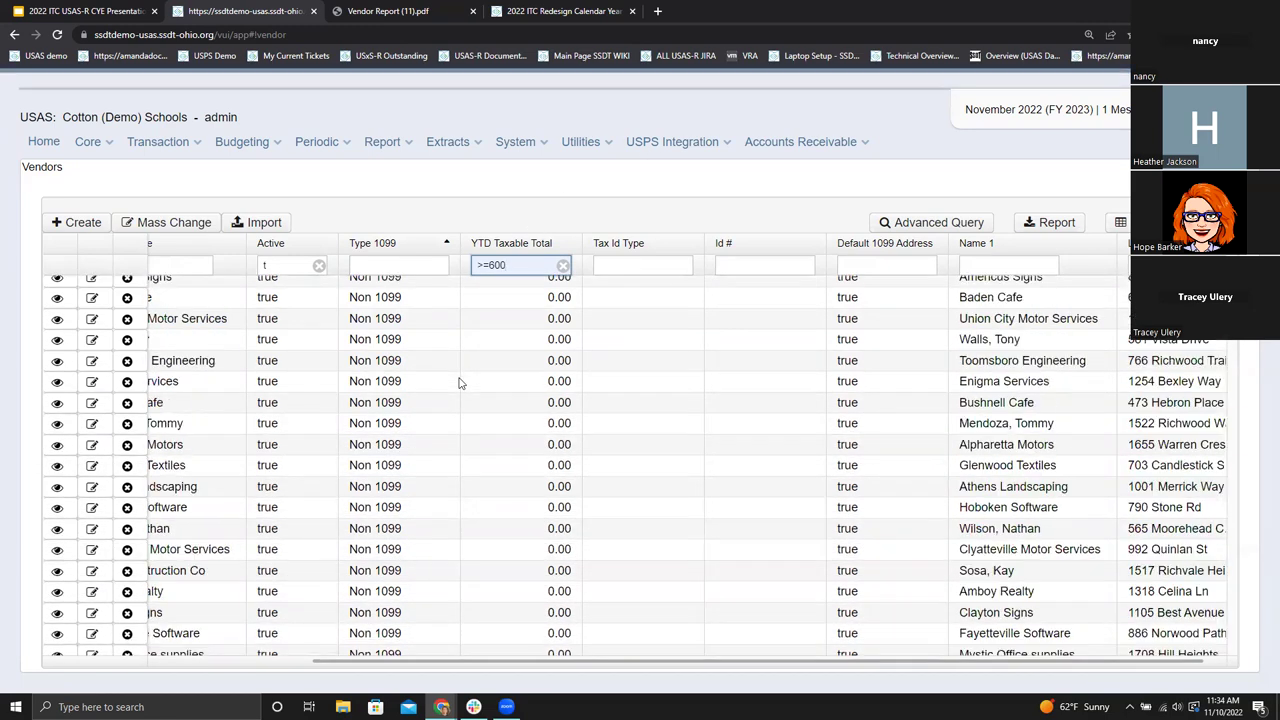
scroll(459, 383, "up", 15)
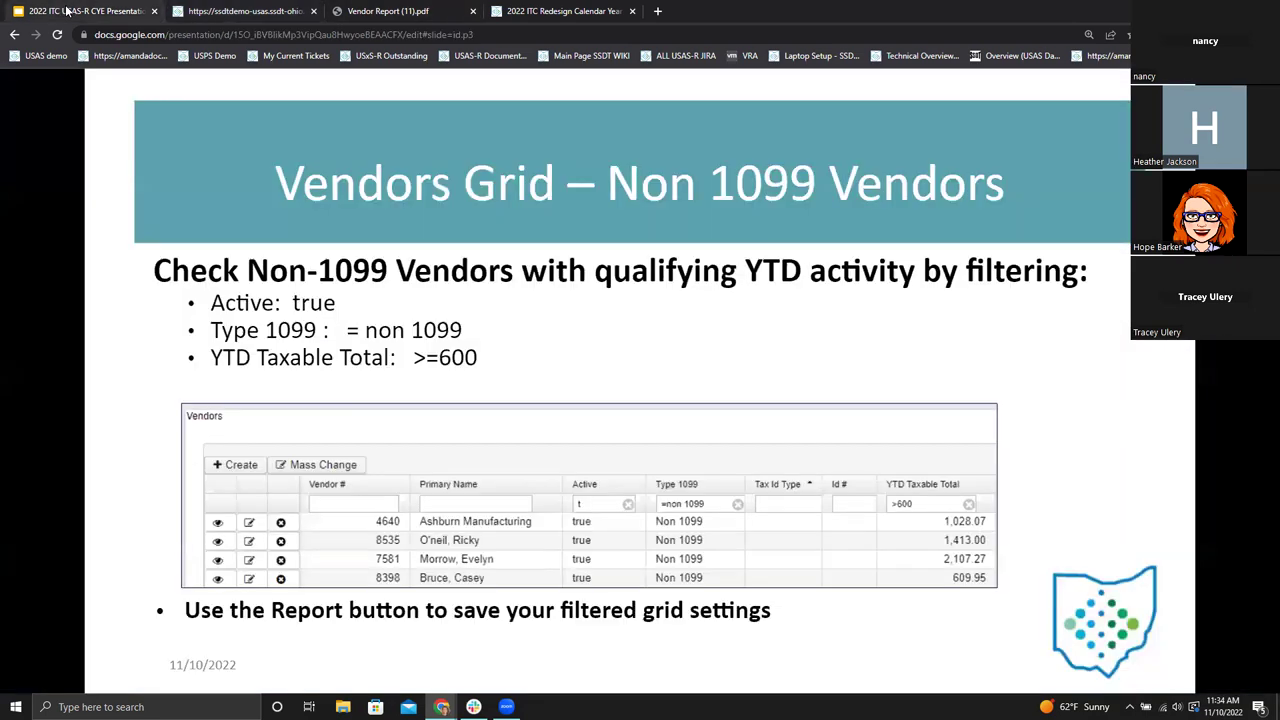
left_click(67, 10)
left_click(208, 11)
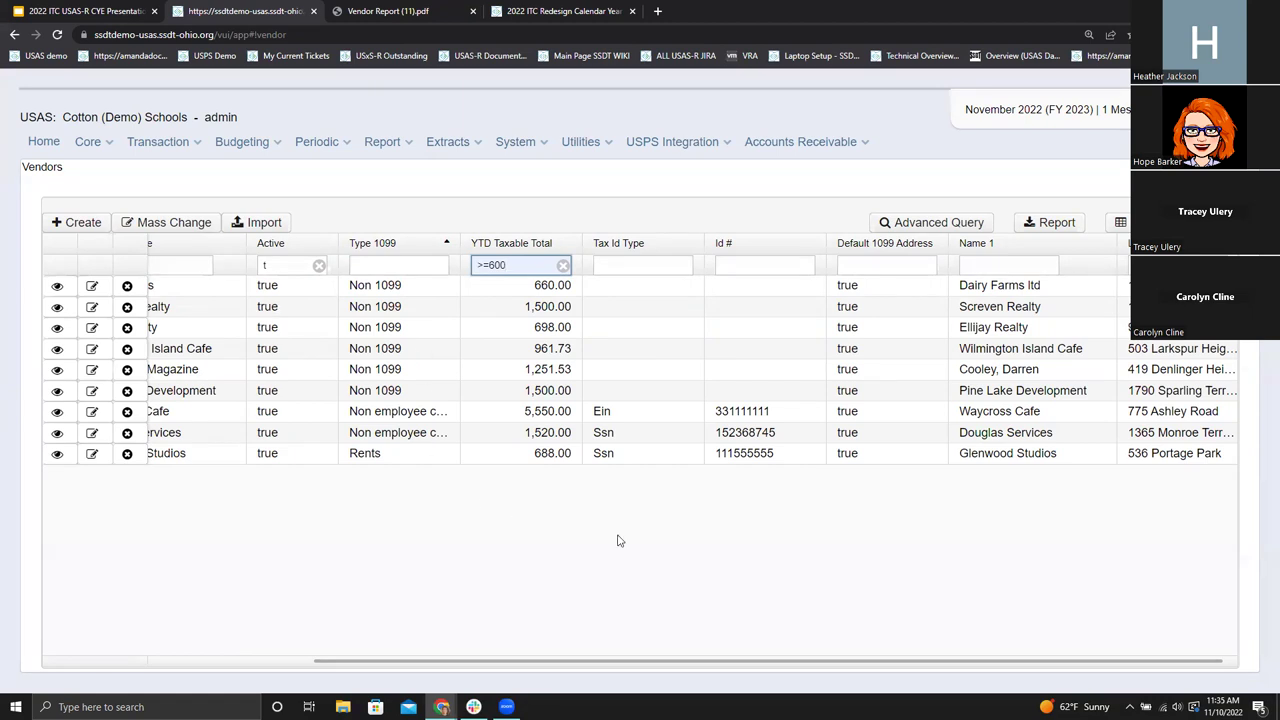
Edit vendor Screven Realty, setting Tax Id Type to EIN, entering the tax ID number and choosing Attorney Gross Proceeds as Type 1099.
left_click_drag(540, 665, 287, 666)
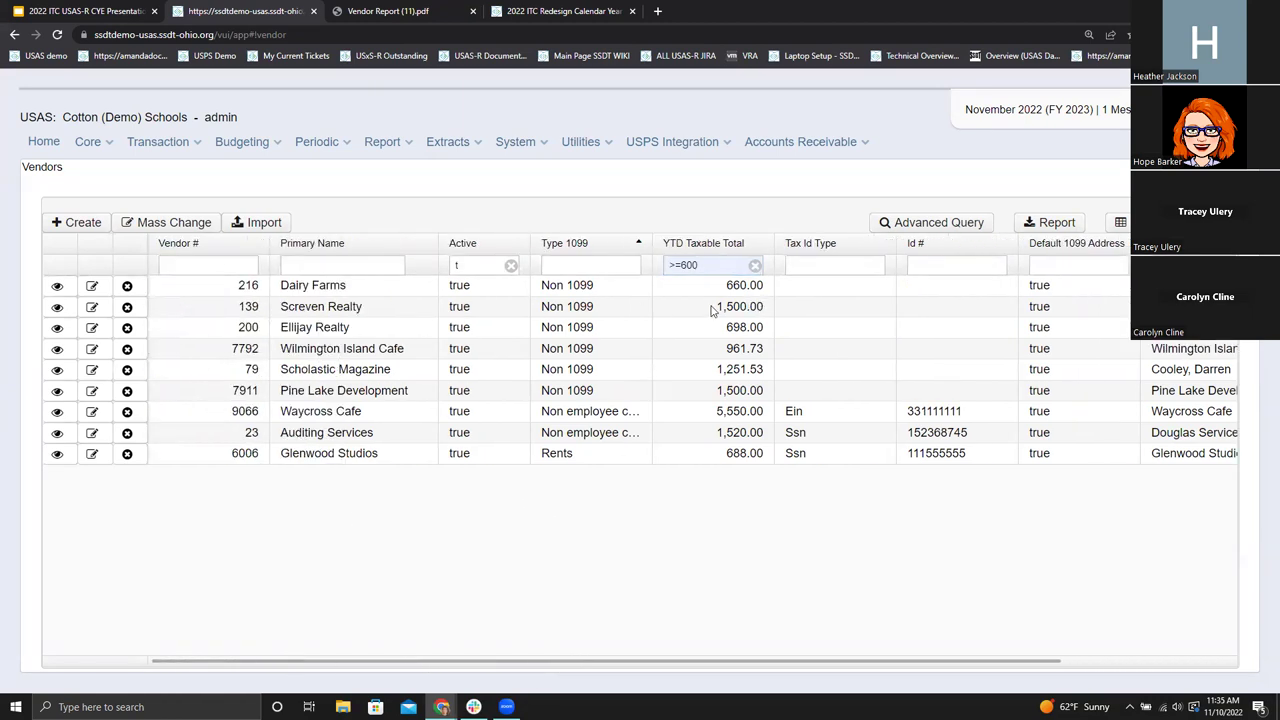
left_click(92, 308)
left_click(92, 308)
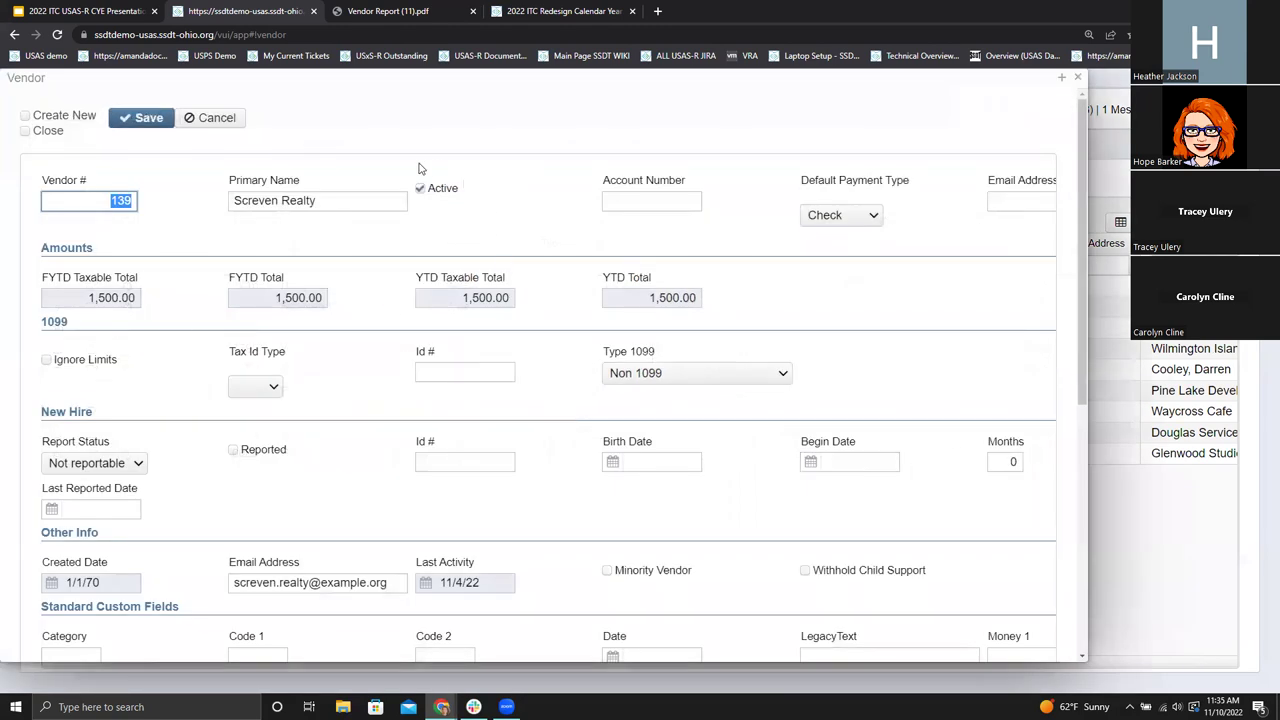
left_click(259, 388)
left_click(250, 420)
left_click(433, 376)
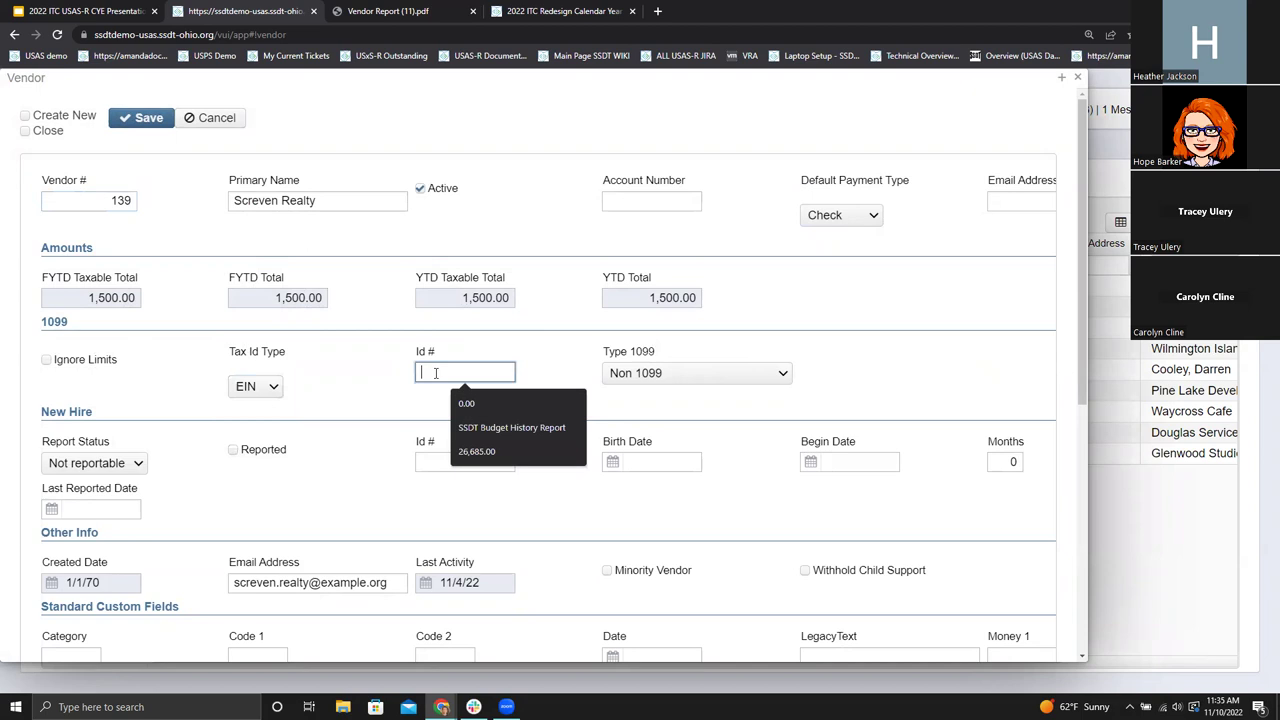
type("11111111")
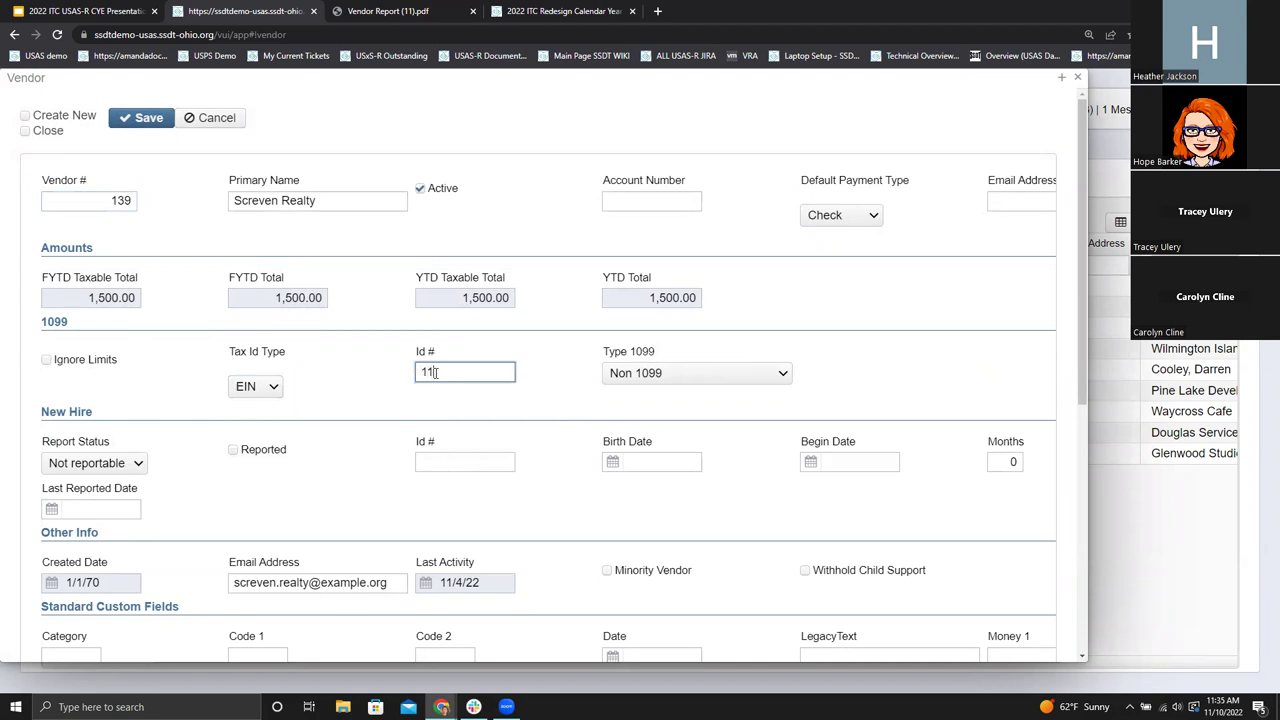
left_click(636, 374)
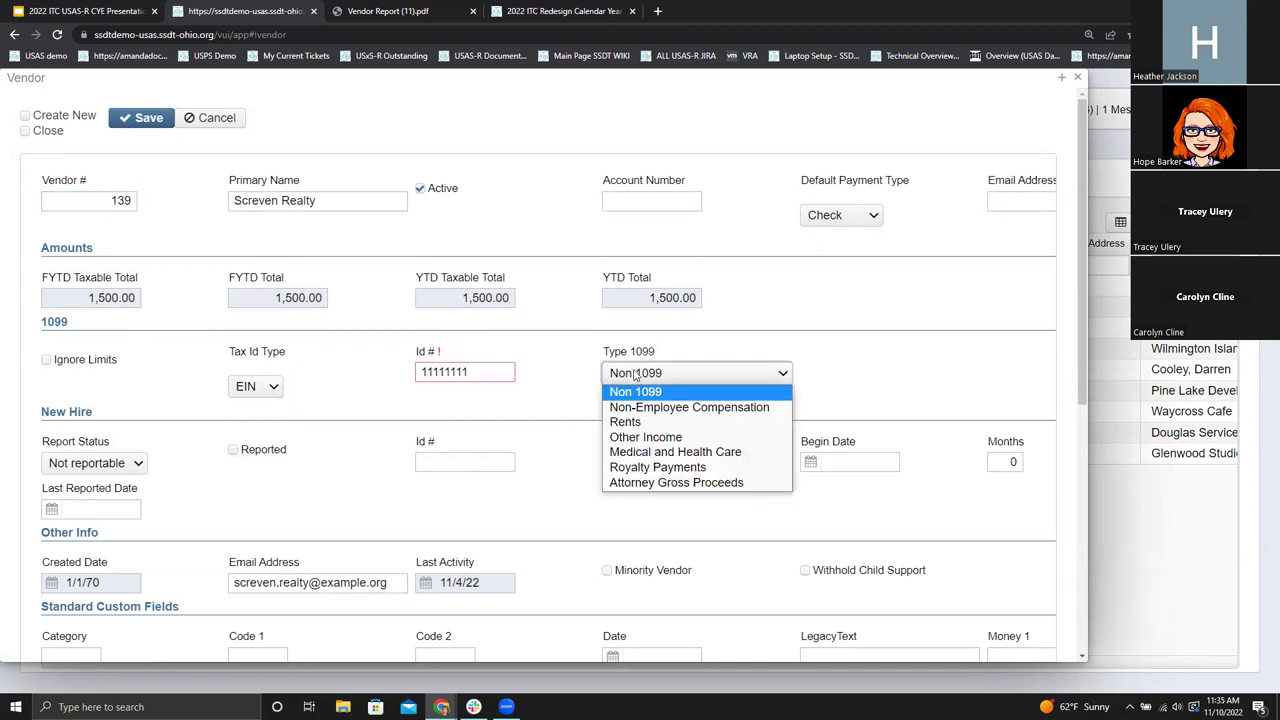
left_click(642, 483)
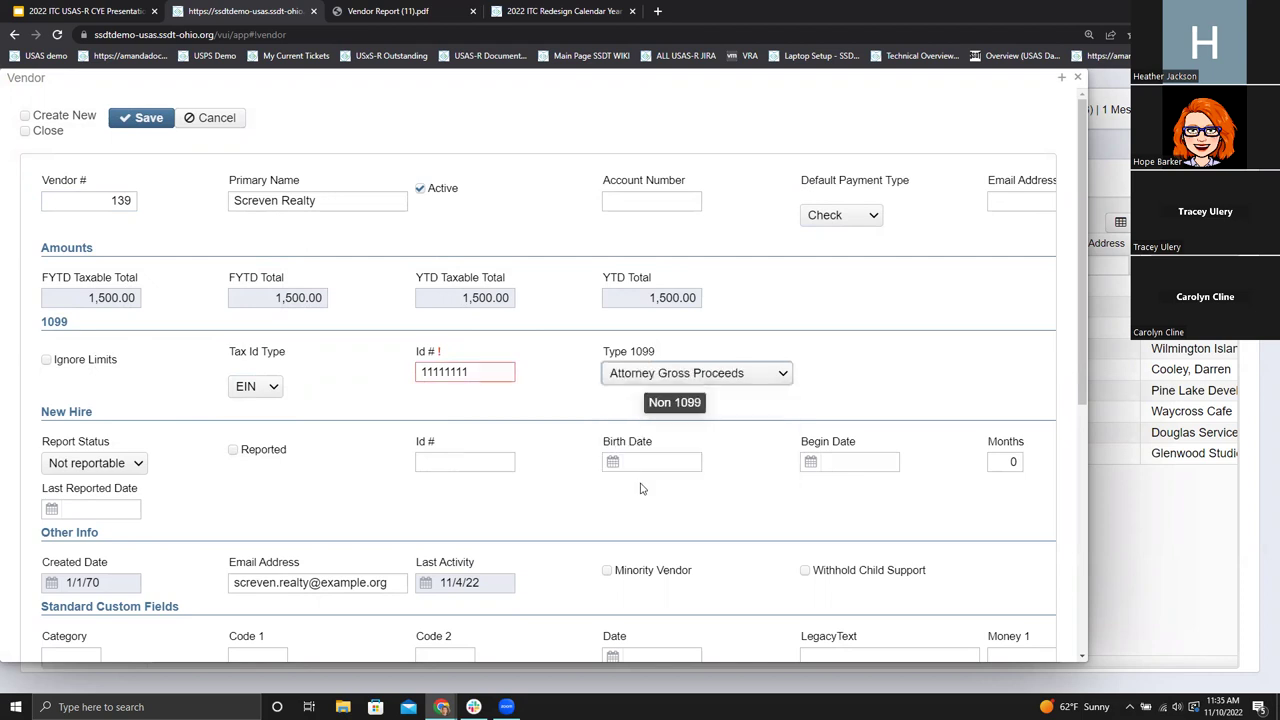
Replace Screven Realty's tax ID number with a valid nine-digit number, save the vendor record and close it.
left_click(128, 118)
left_click(482, 398)
type("1")
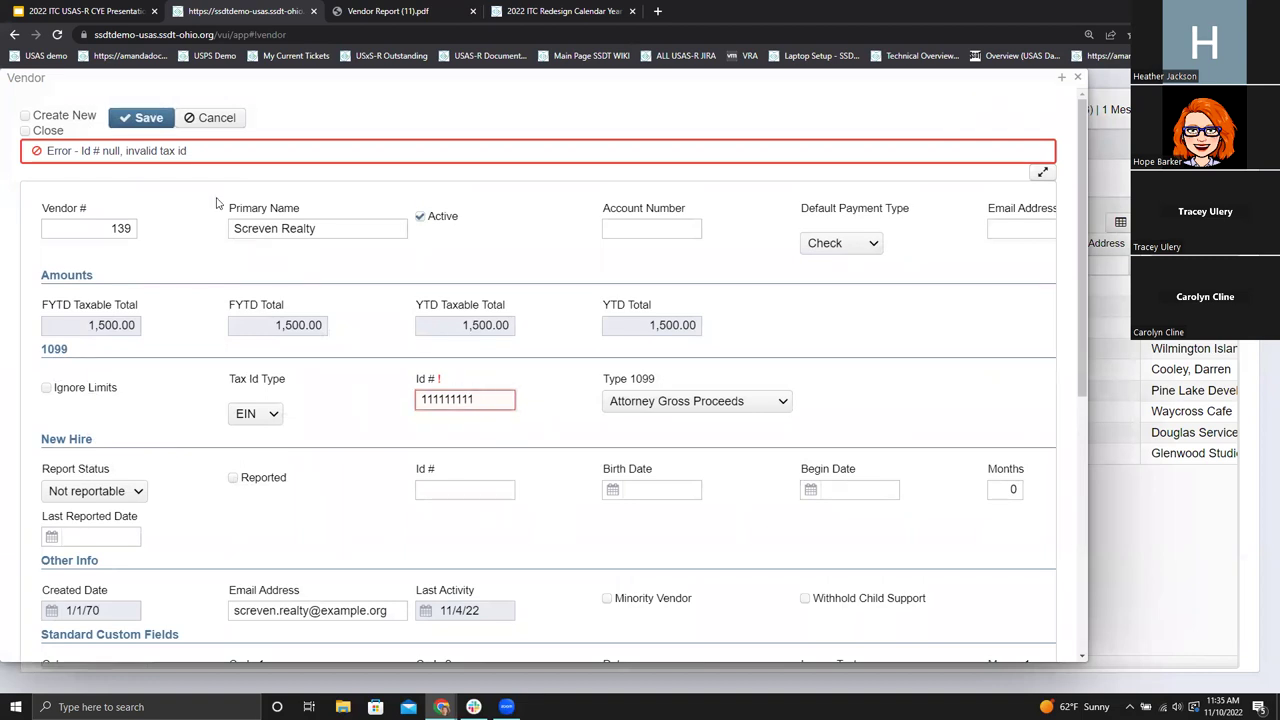
key("ctrl+a")
type("123456789")
left_click(140, 118)
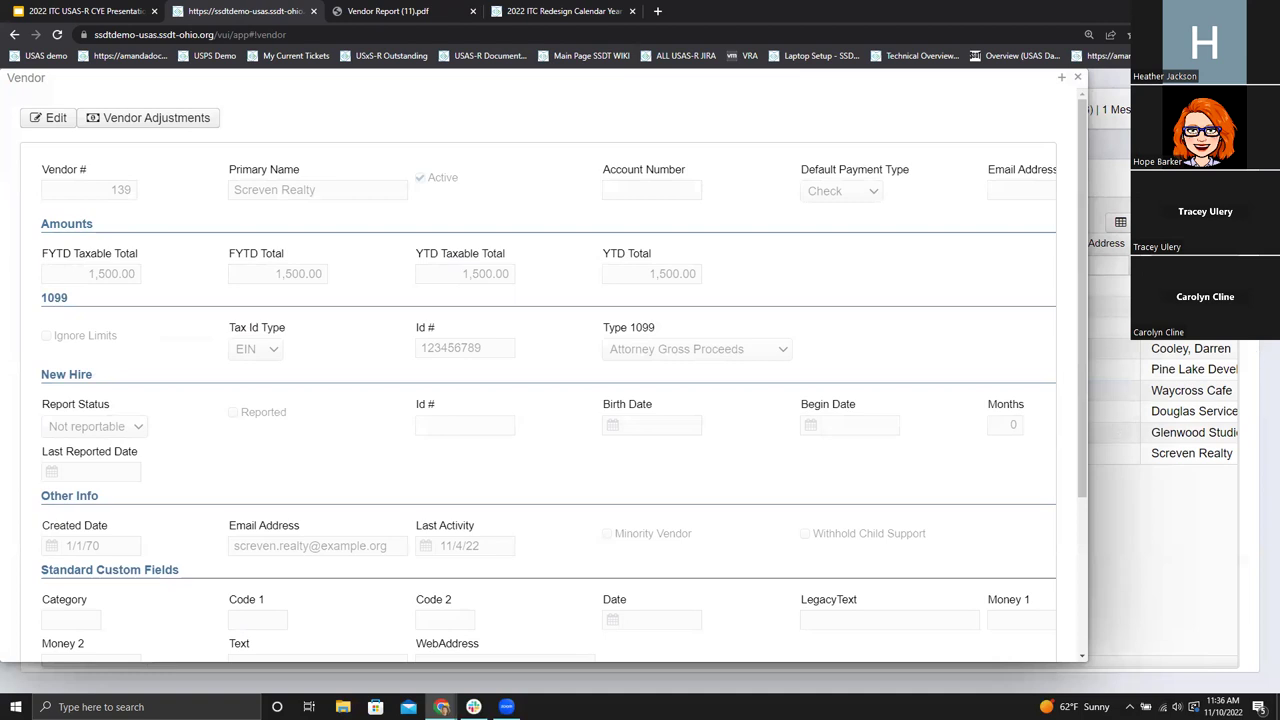
left_click(1077, 77)
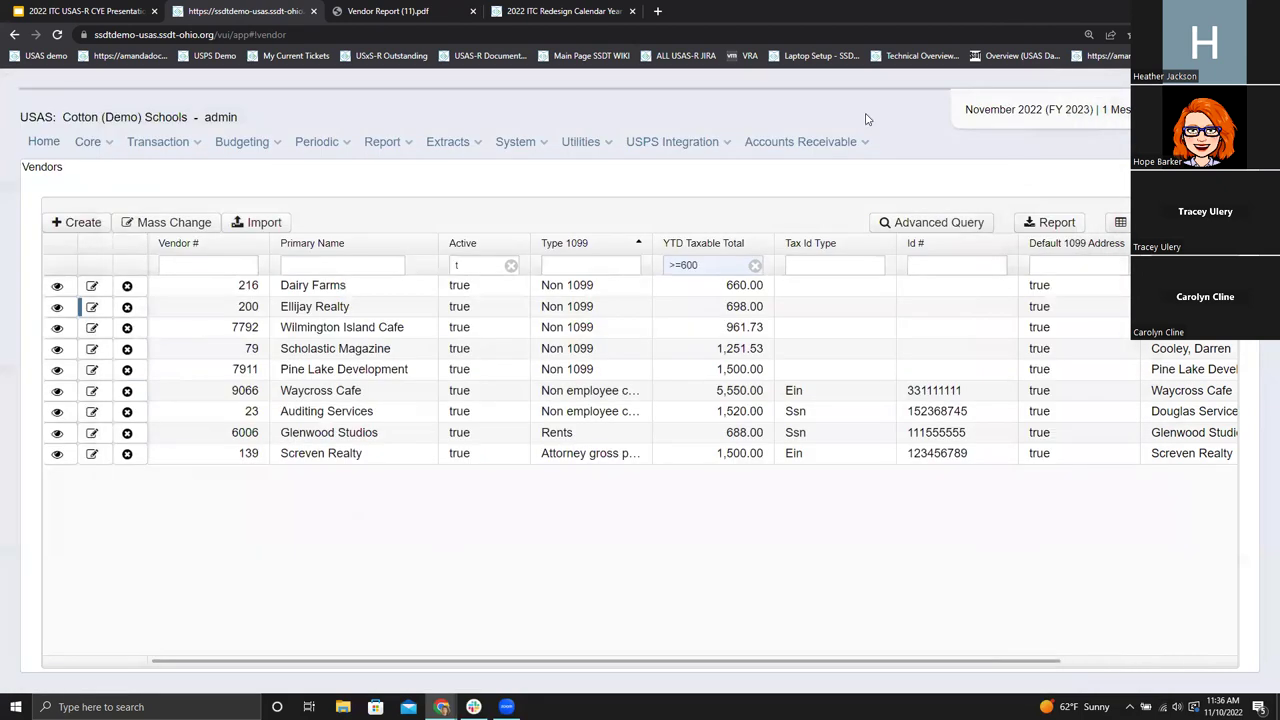
Return to the presentation and review the slides on the Non 1099 Vendors Advanced Query and the SSDT 1099 Vendor Report.
left_click(112, 12)
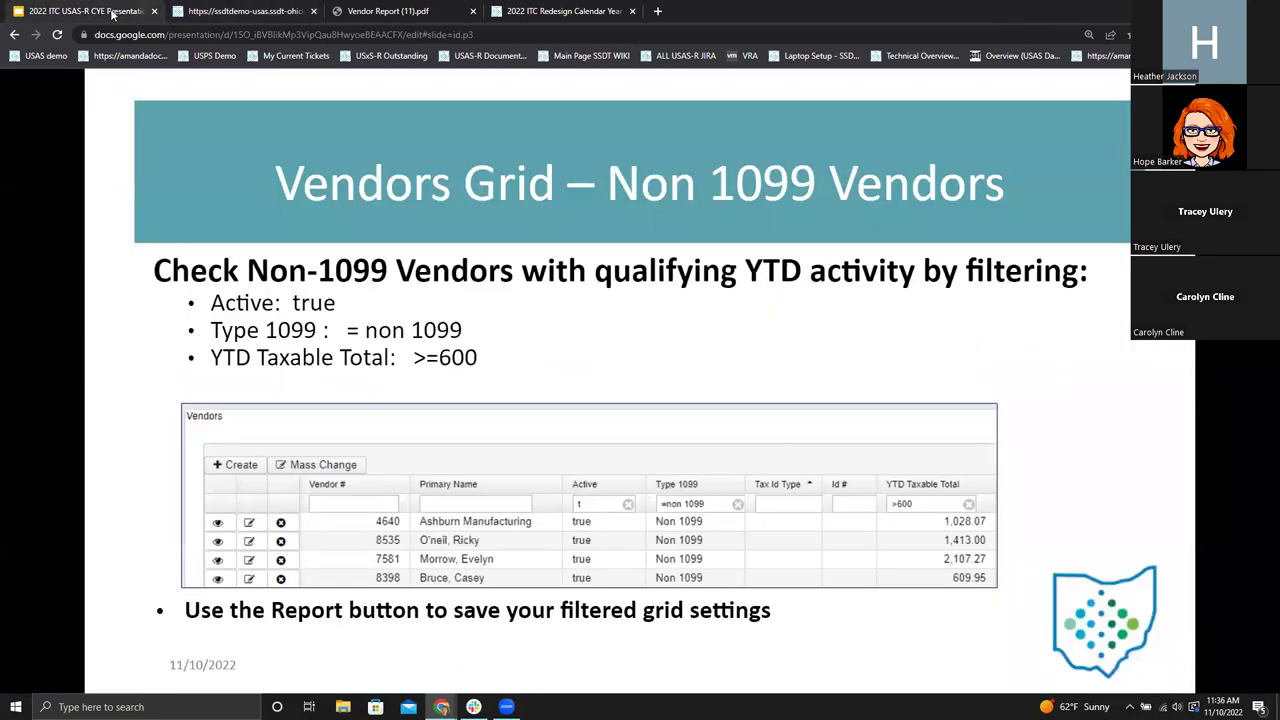
key("Right")
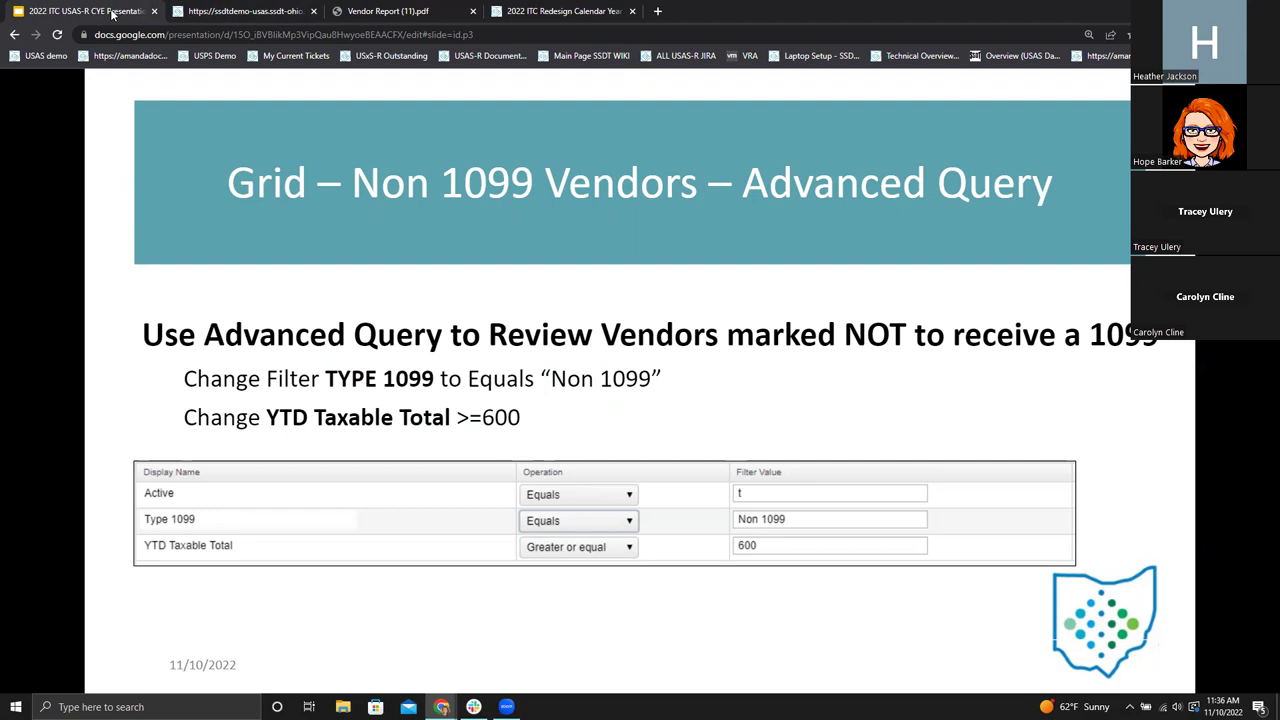
key("Right")
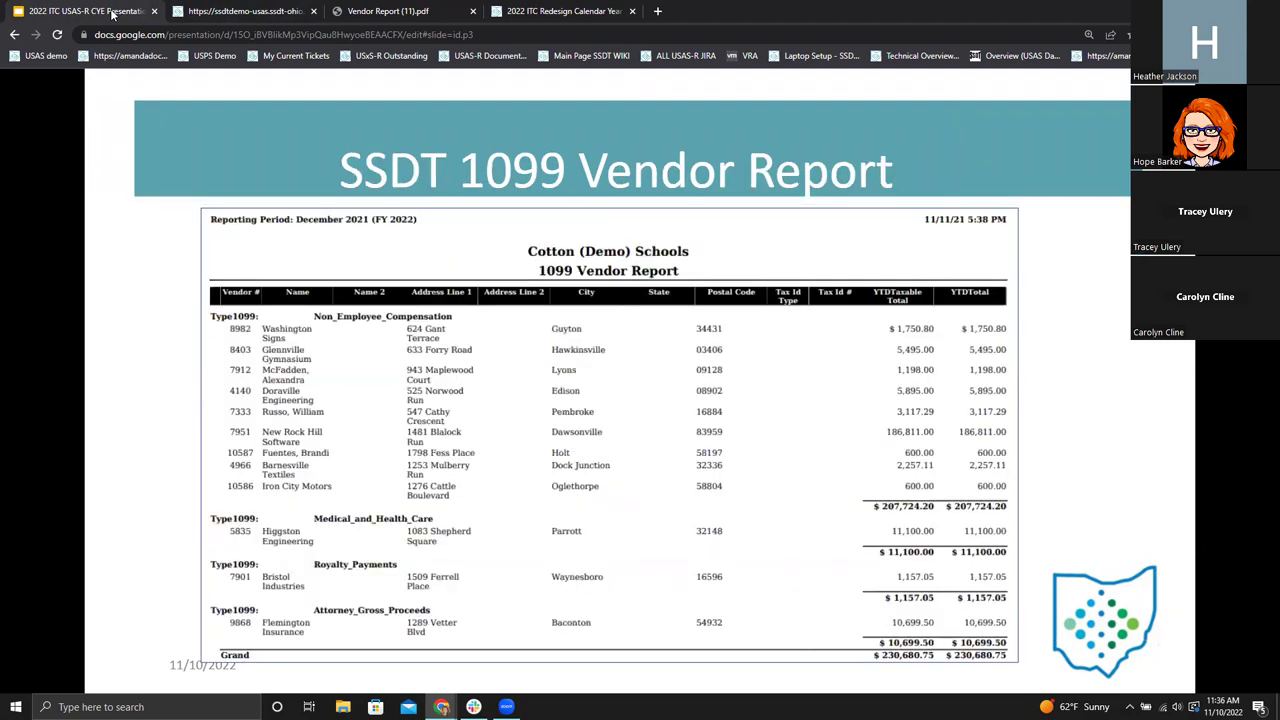
Switch back to USAS, open the Report Manager and filter Report Name by "%1099%".
left_click(226, 12)
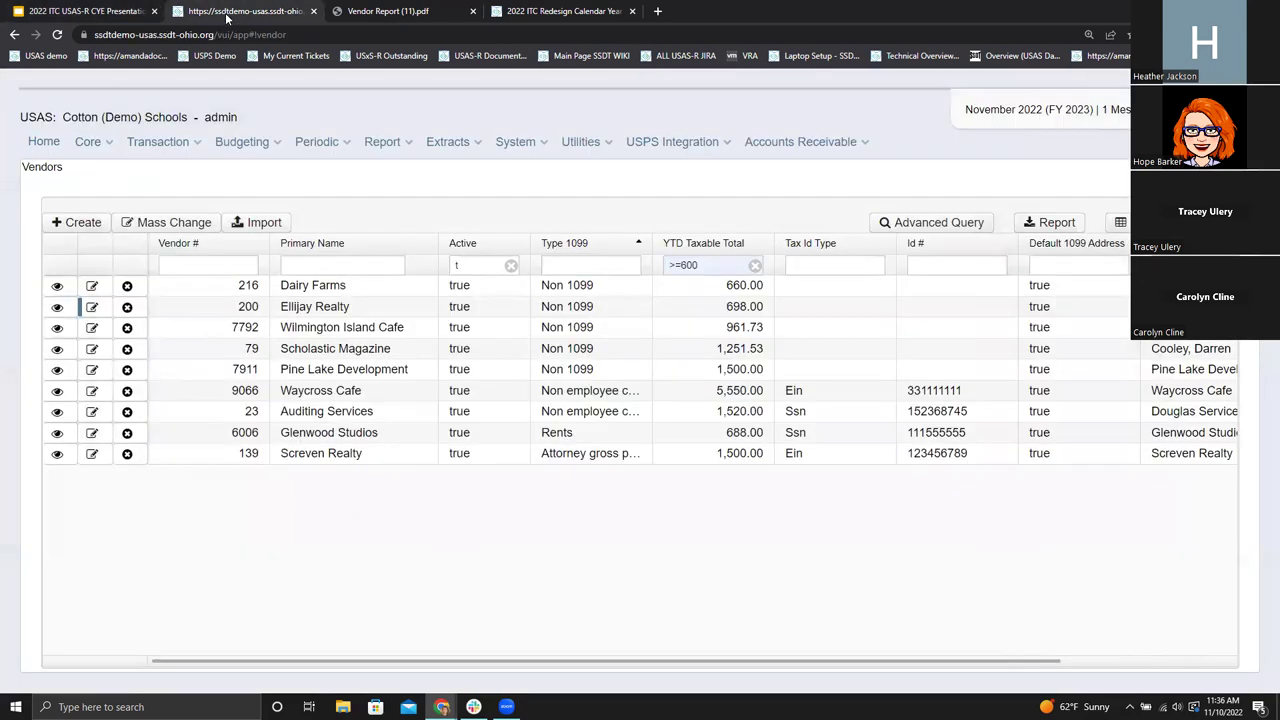
left_click(384, 143)
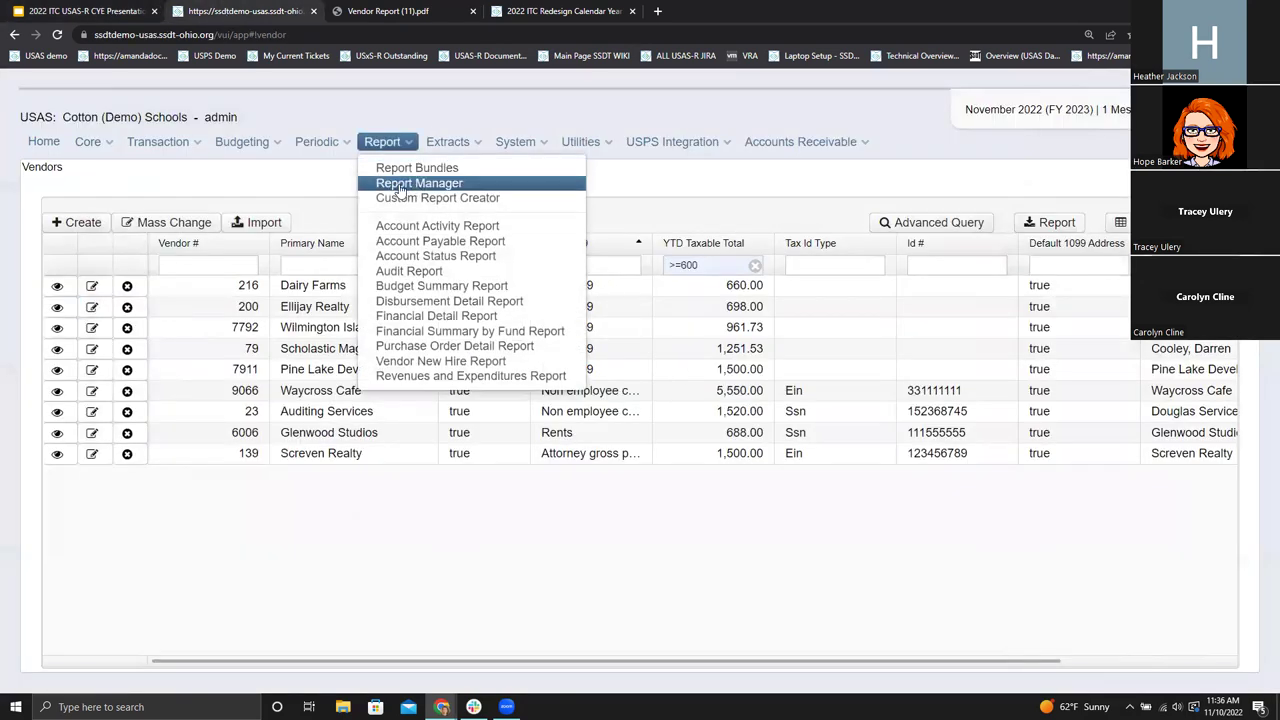
left_click(409, 184)
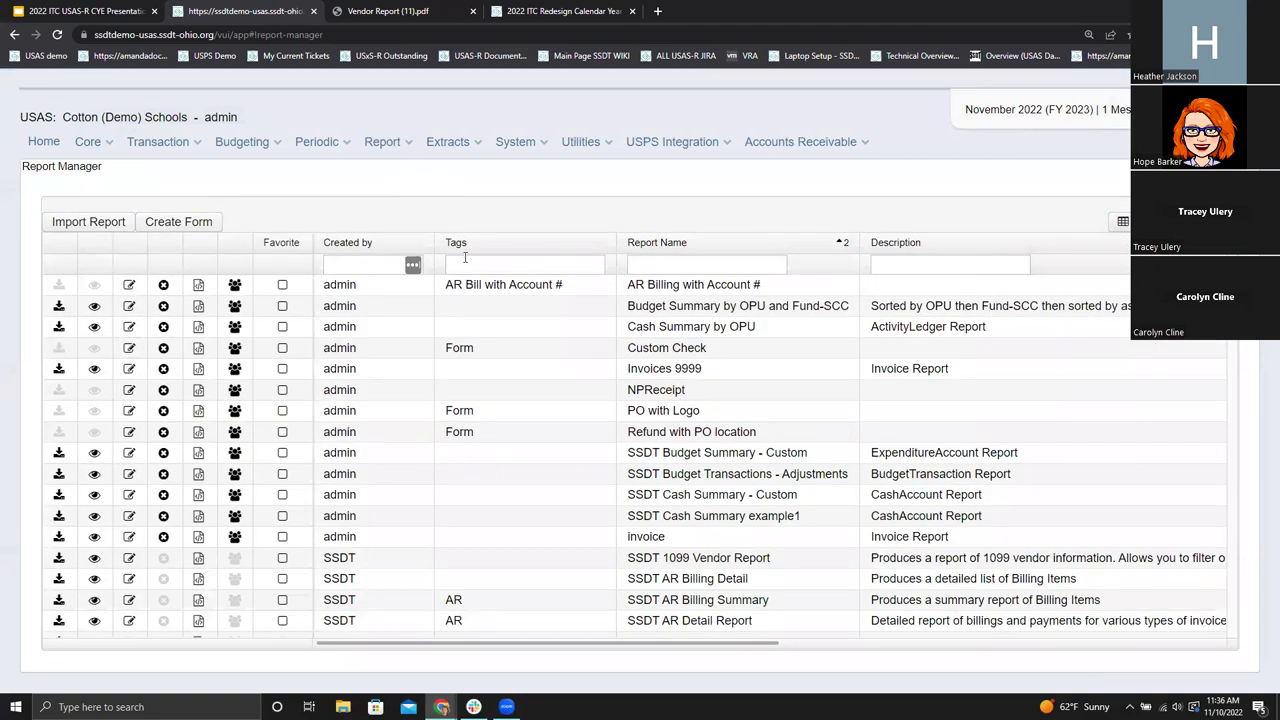
left_click(648, 265)
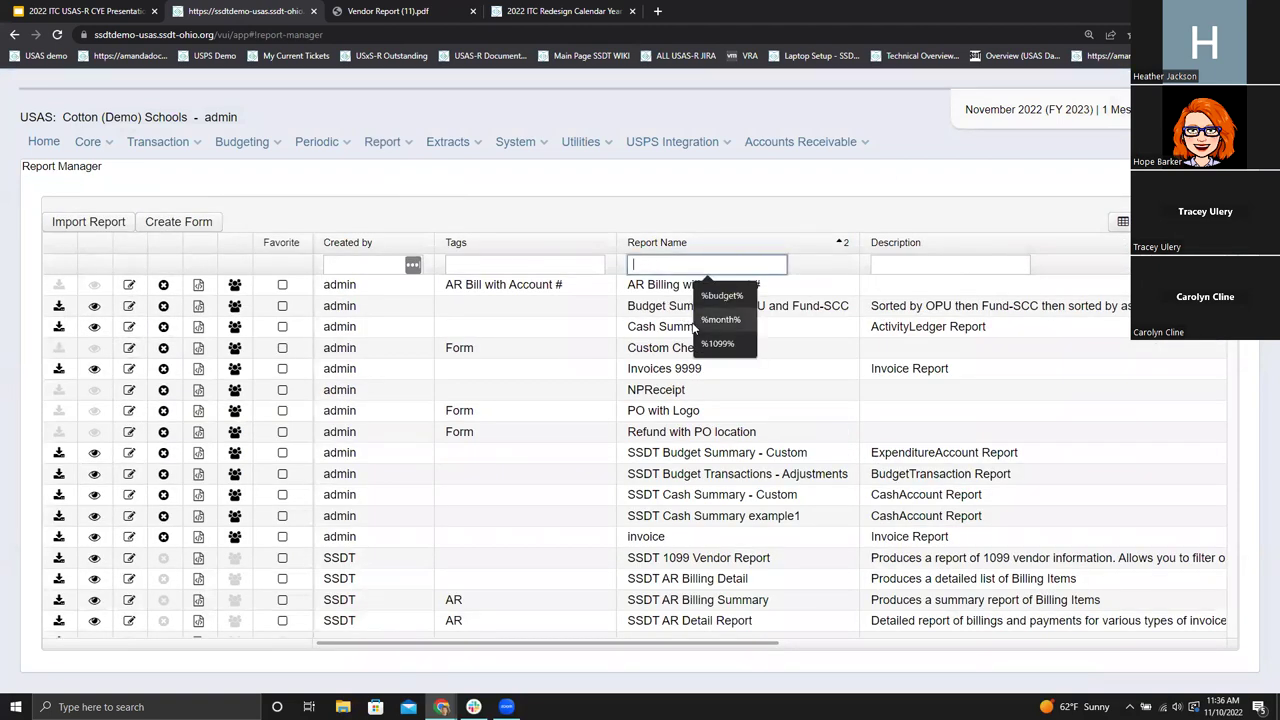
left_click(717, 344)
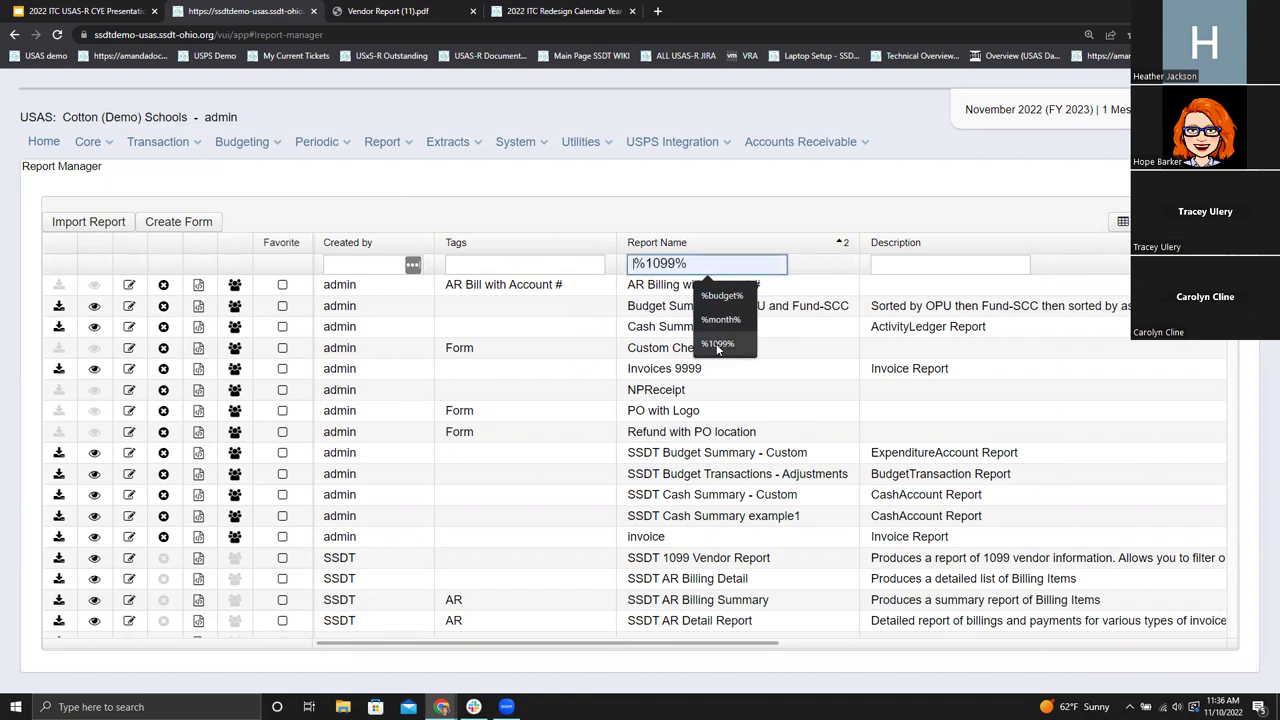
left_click(717, 344)
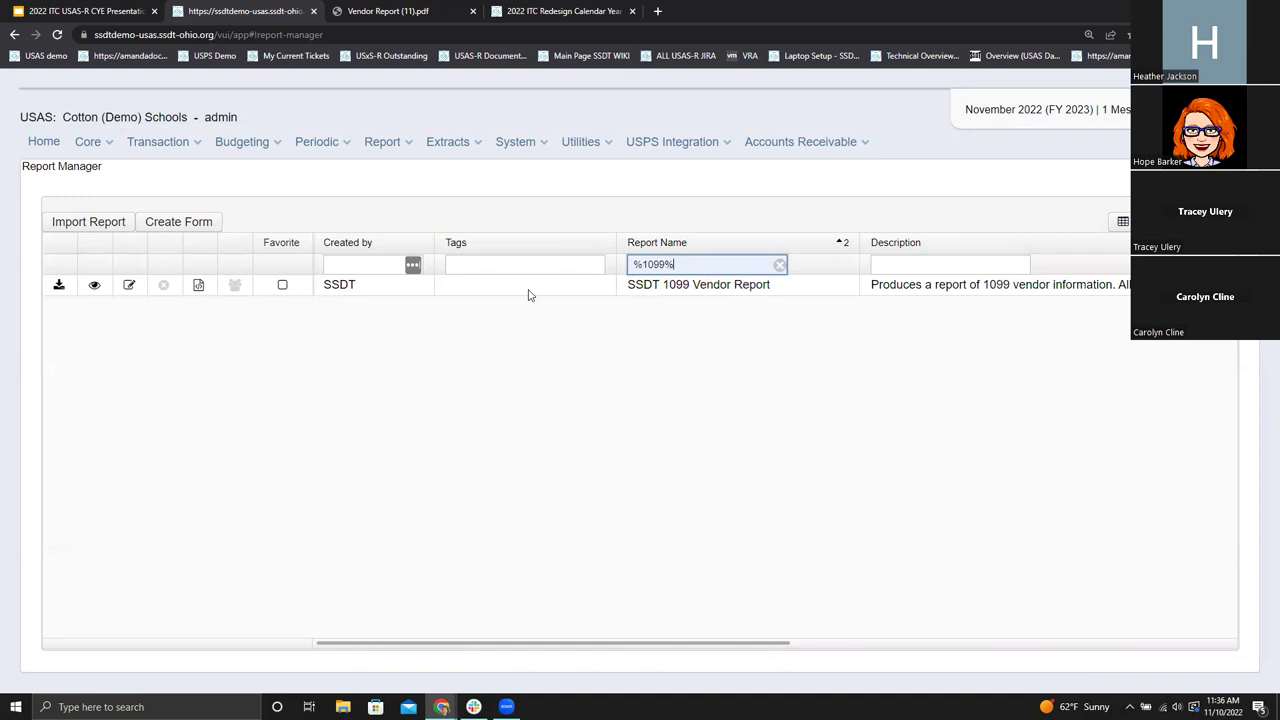
Review the query options of the SSDT 1099 Vendor Report, generate it as a PDF and view the downloaded file.
left_click(59, 286)
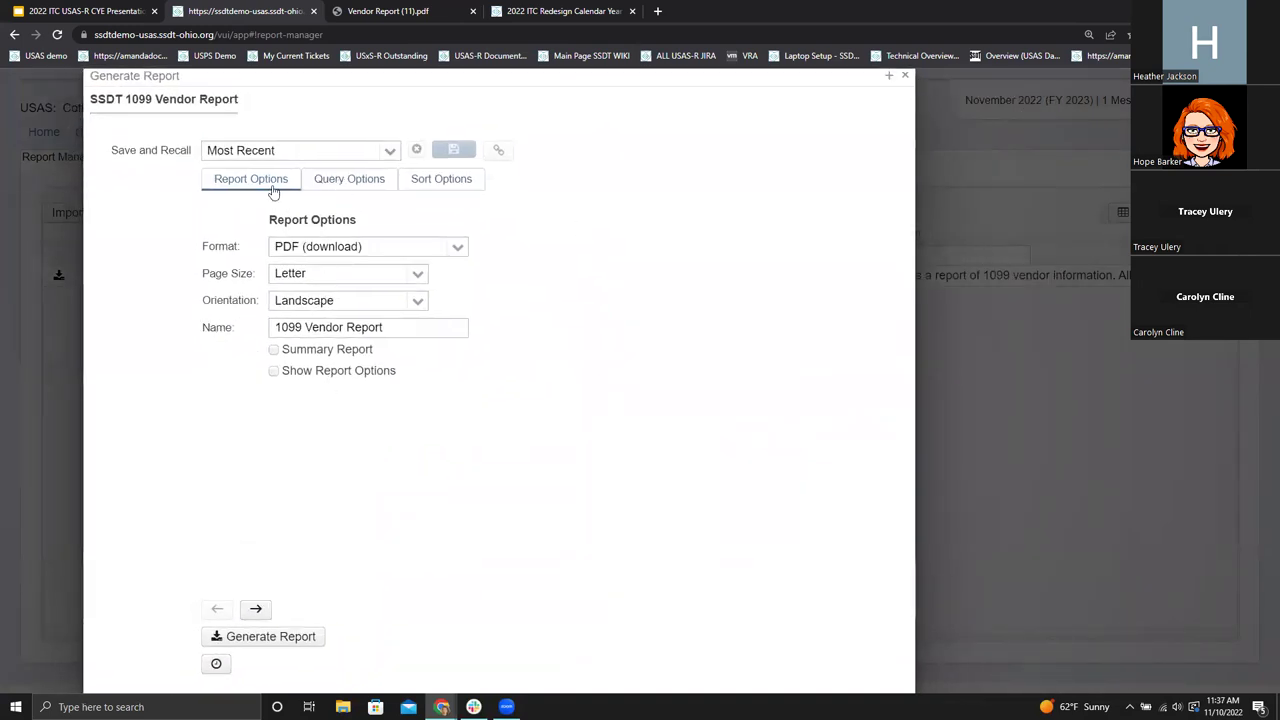
left_click(343, 185)
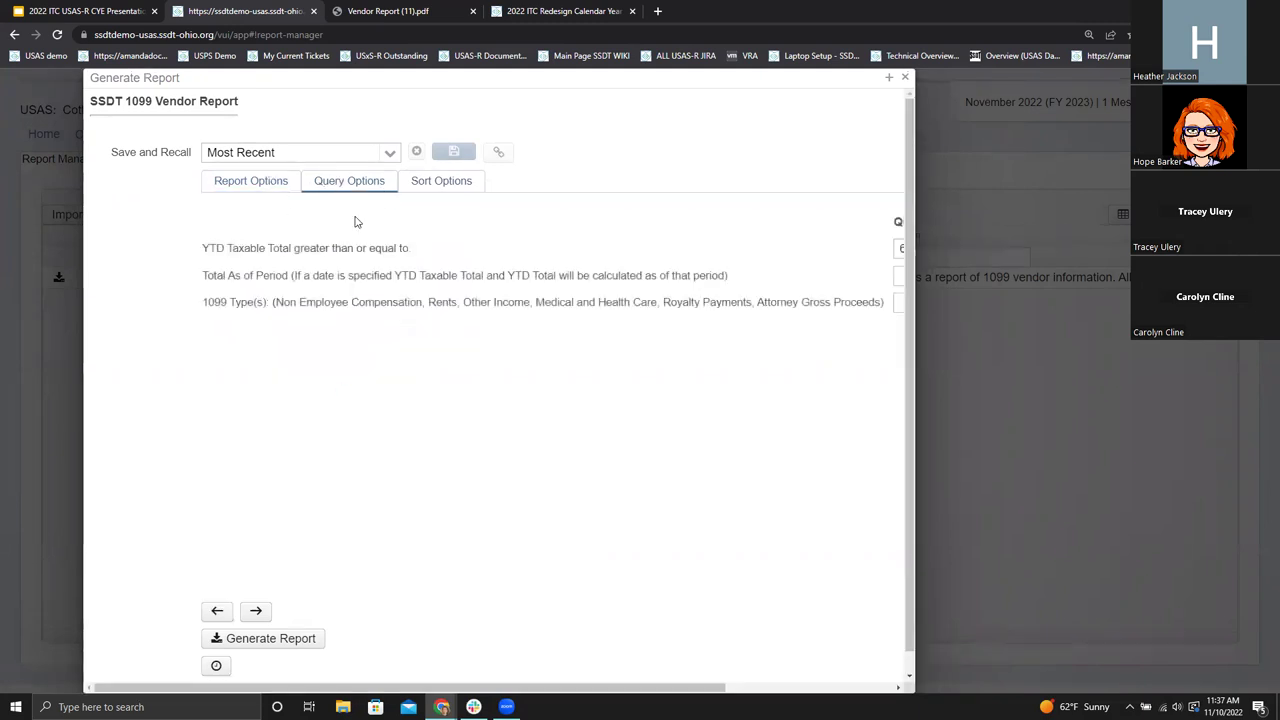
left_click(888, 80)
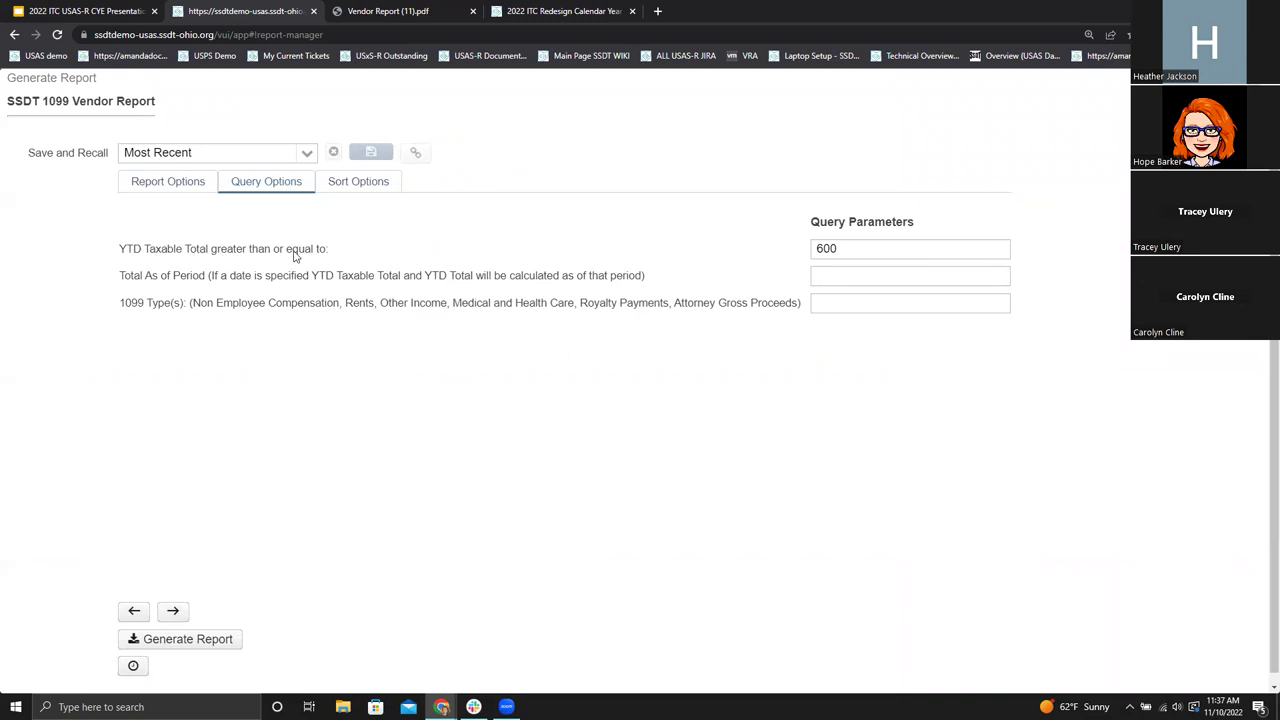
left_click_drag(866, 256, 812, 248)
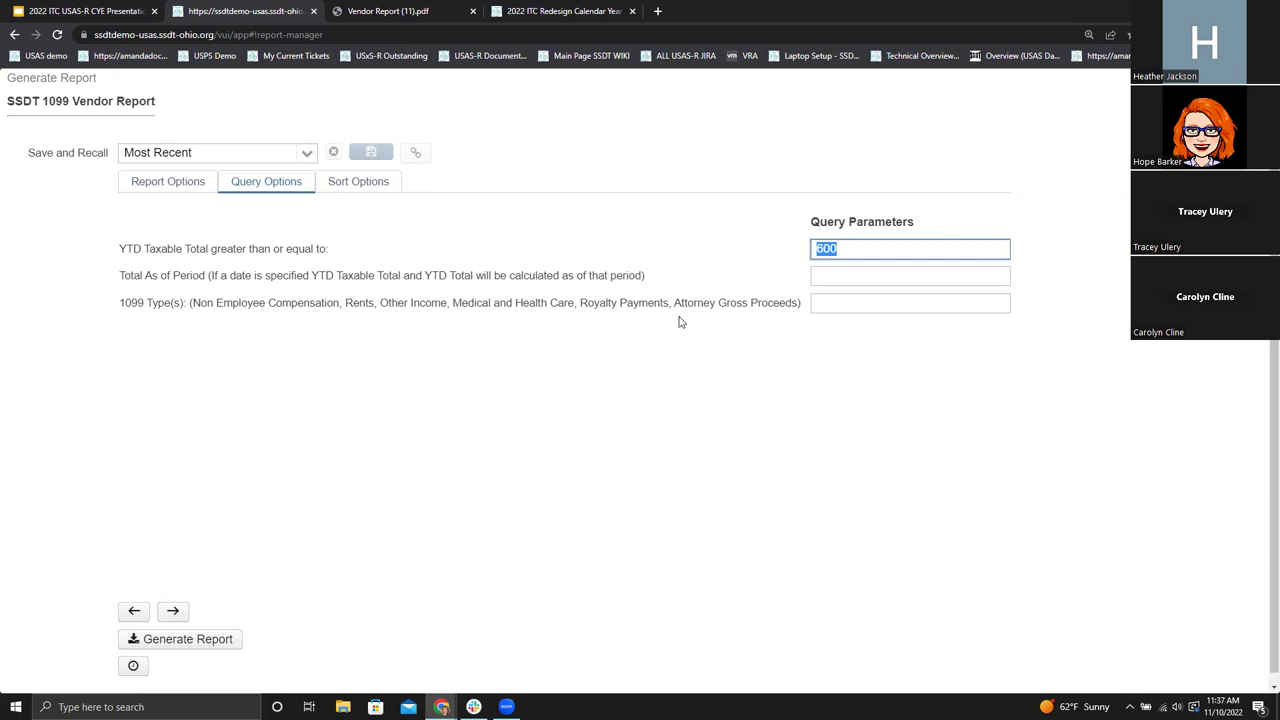
left_click(197, 637)
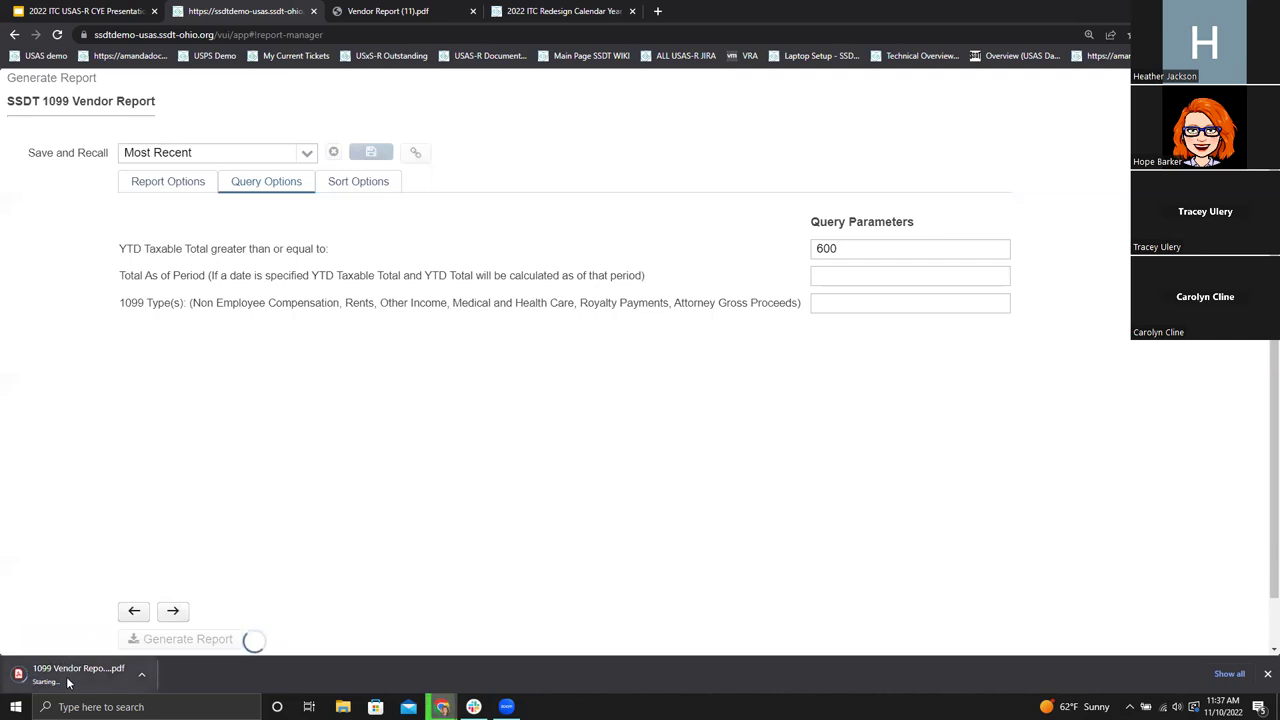
left_click(71, 676)
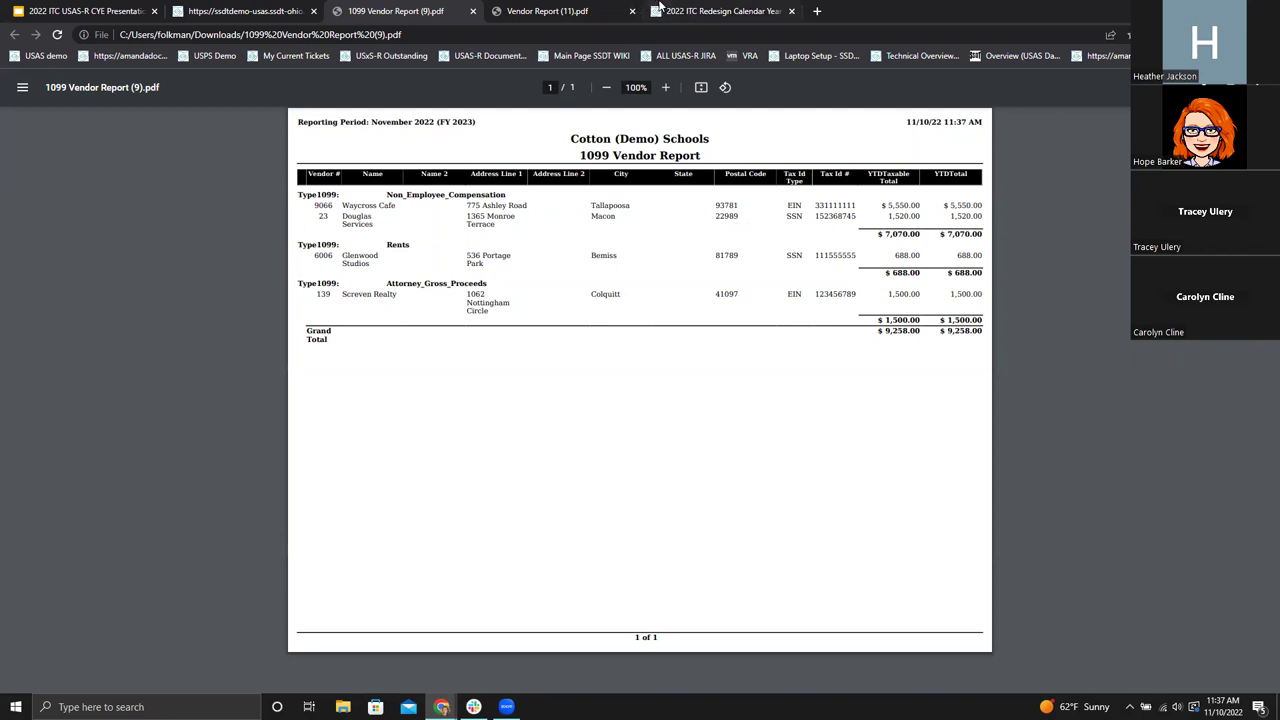
Return to the presentation and view the slide on modifying the SSDT 1099 Vendor Report filters for specified 1099 types.
left_click(114, 12)
key("Right")
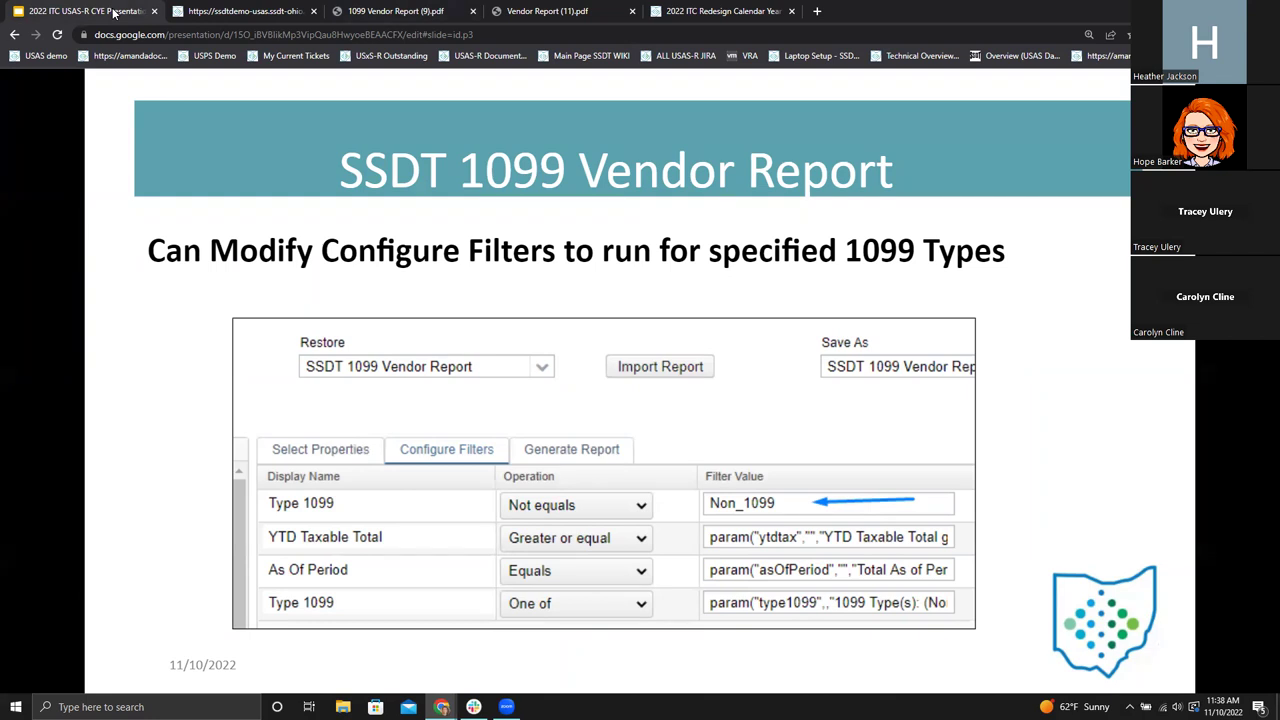
Advance the presentation to the slide on the 1099 Extracts Report.
key("Right")
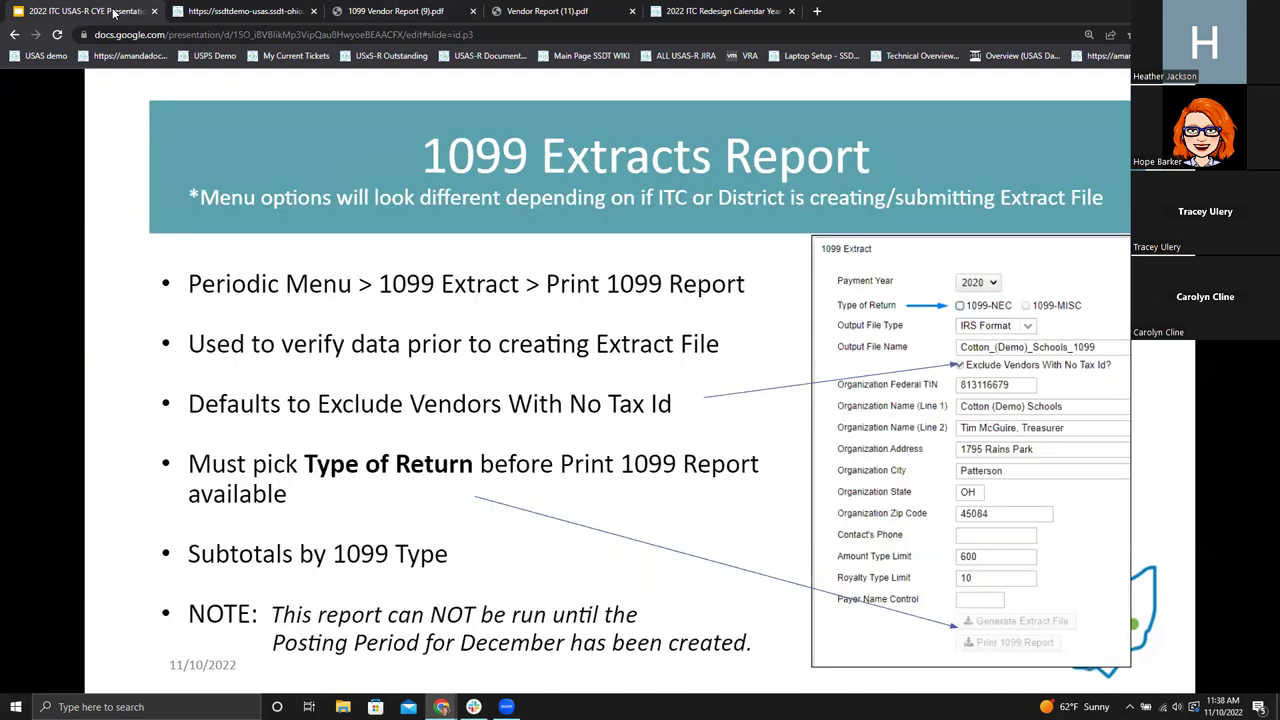
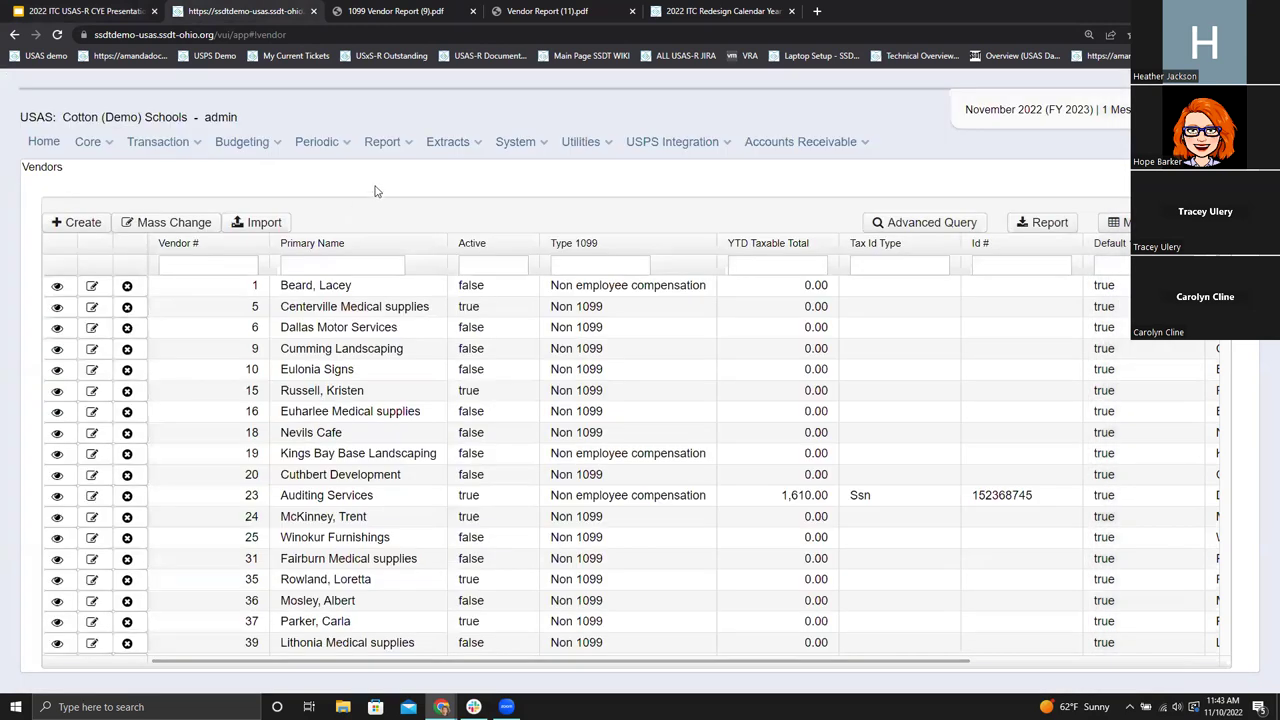
Open the Proration Utility and create a Calendar Year to Date proration with the workcomp account filter and file name "test".
left_click(500, 145)
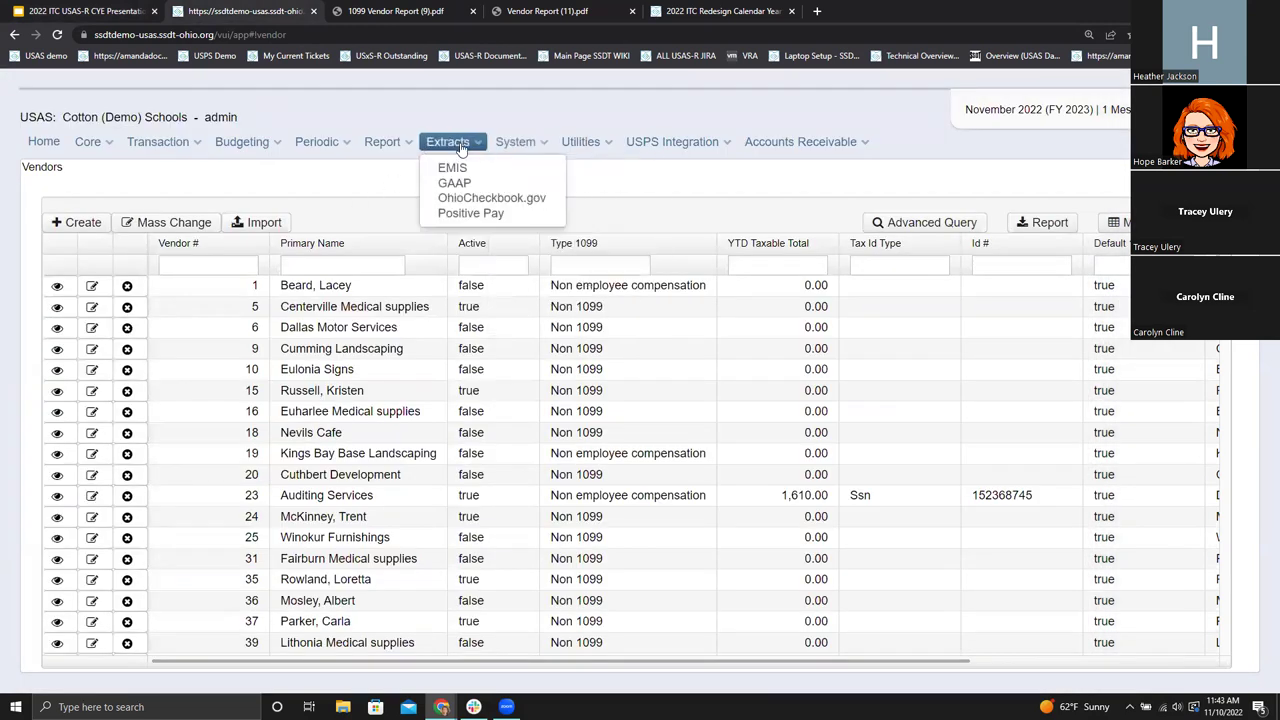
mouse_move(580, 141)
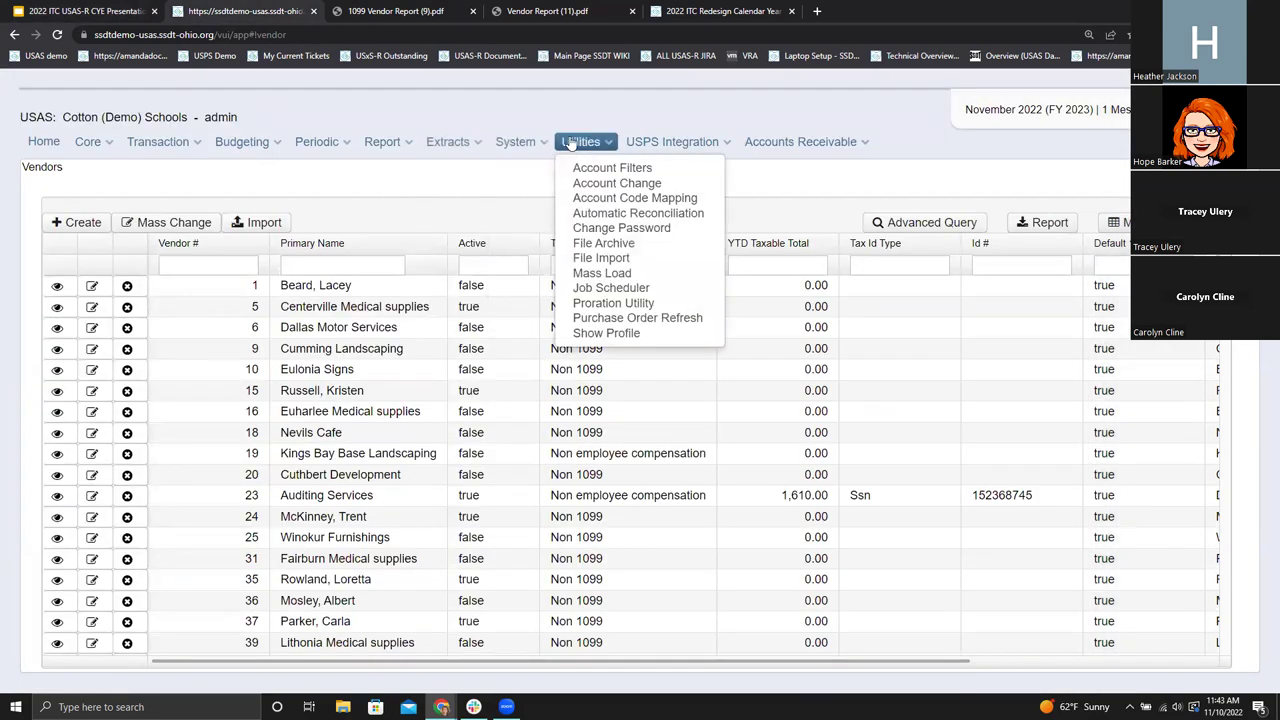
left_click(590, 302)
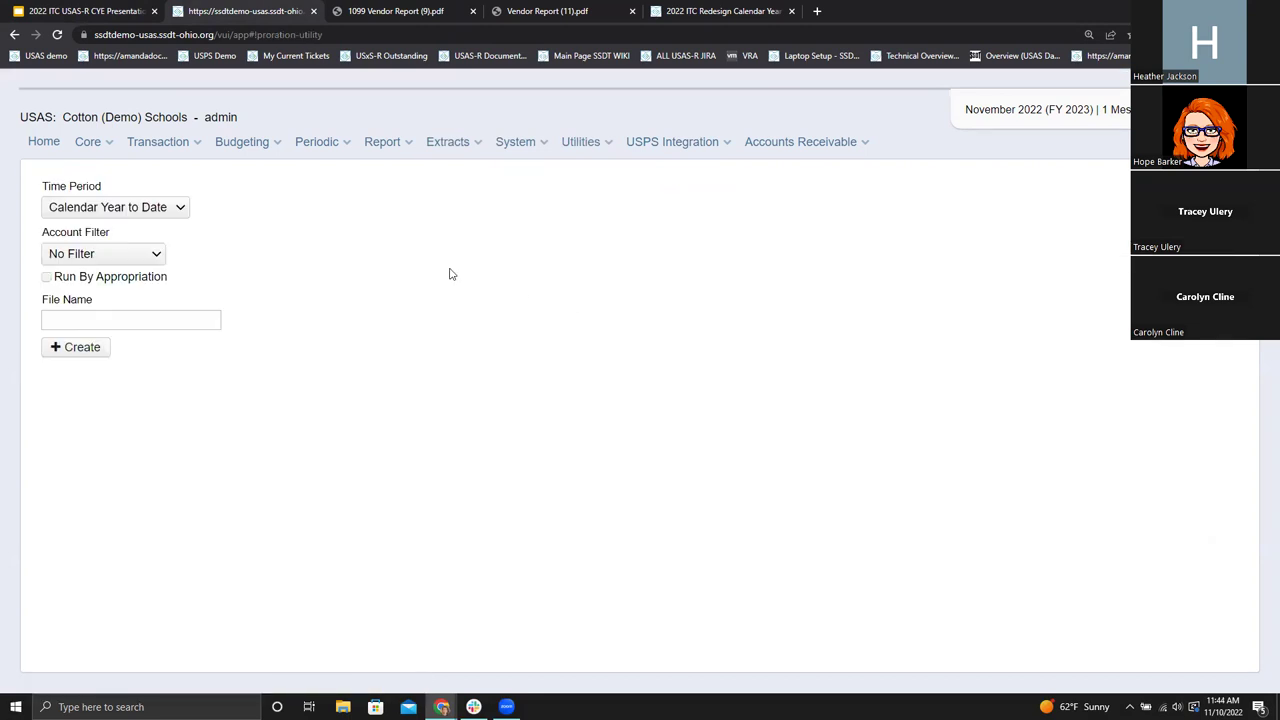
left_click(157, 255)
left_click_drag(159, 288, 143, 543)
left_click(101, 502)
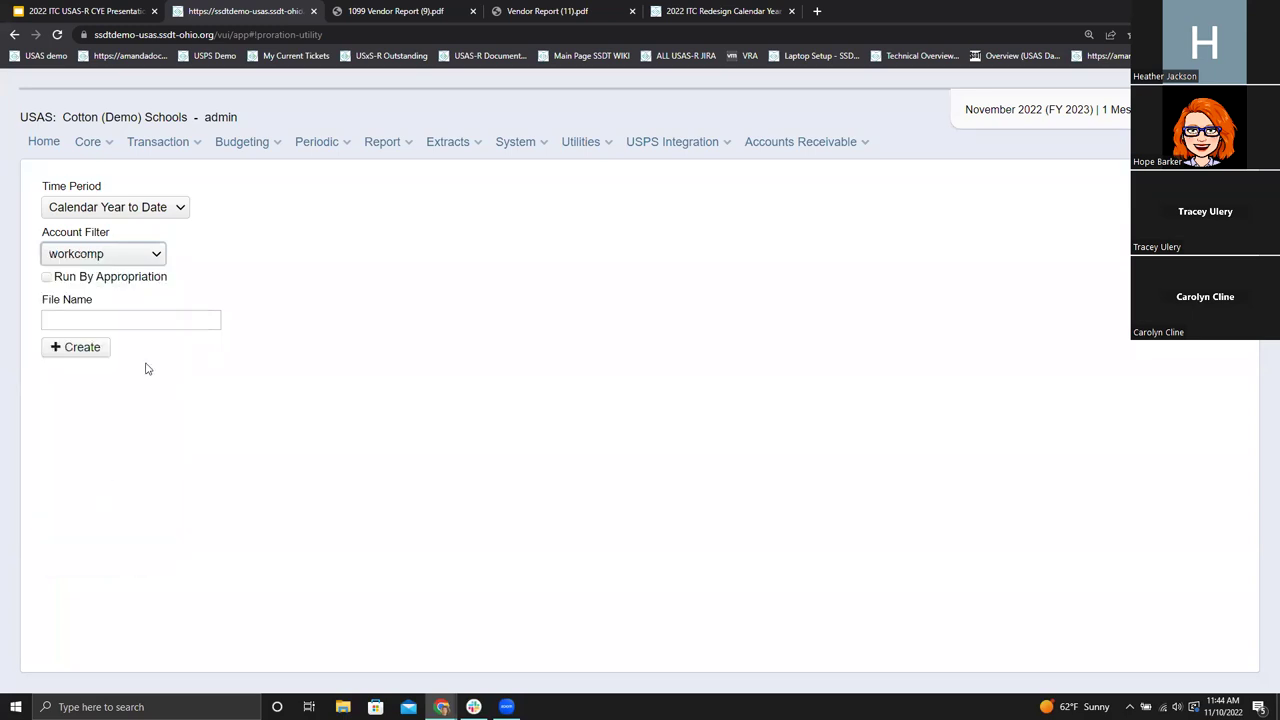
left_click(82, 320)
type("test")
left_click(82, 347)
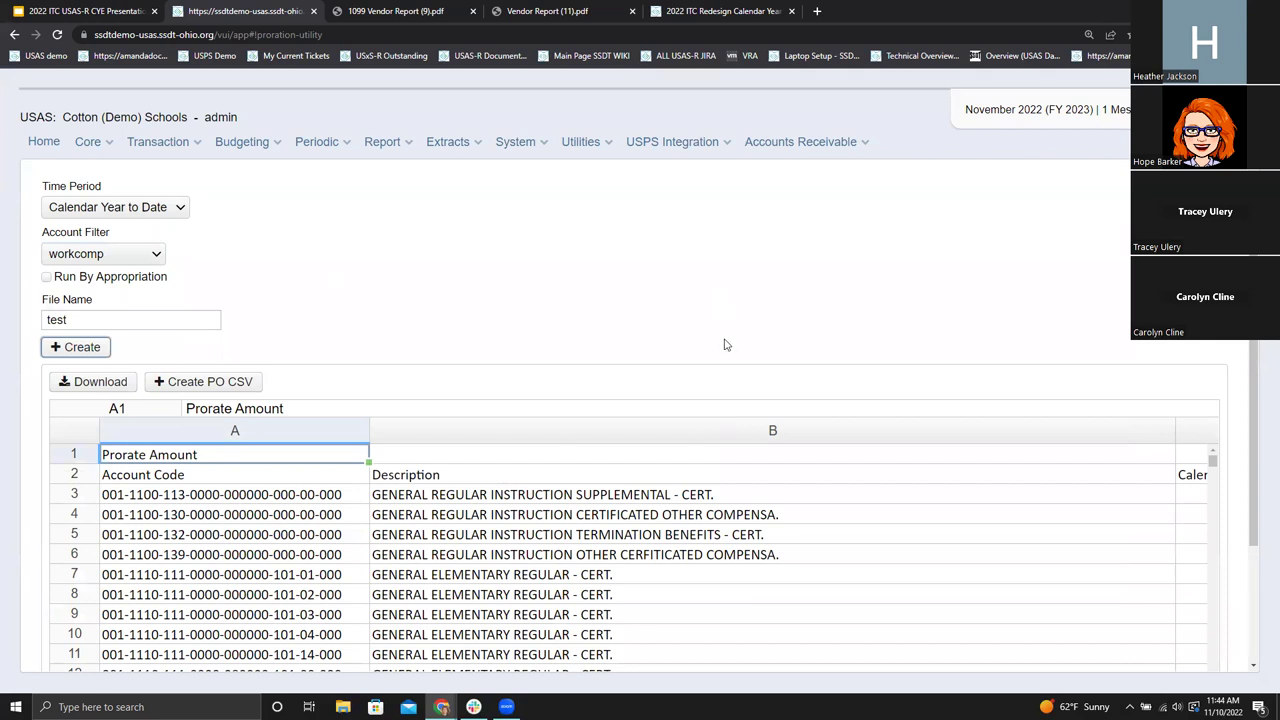
Review the Calendar Year to Date, Prorate Percent and Prorated Amount columns of the generated proration spreadsheet.
key("ctrl+minus")
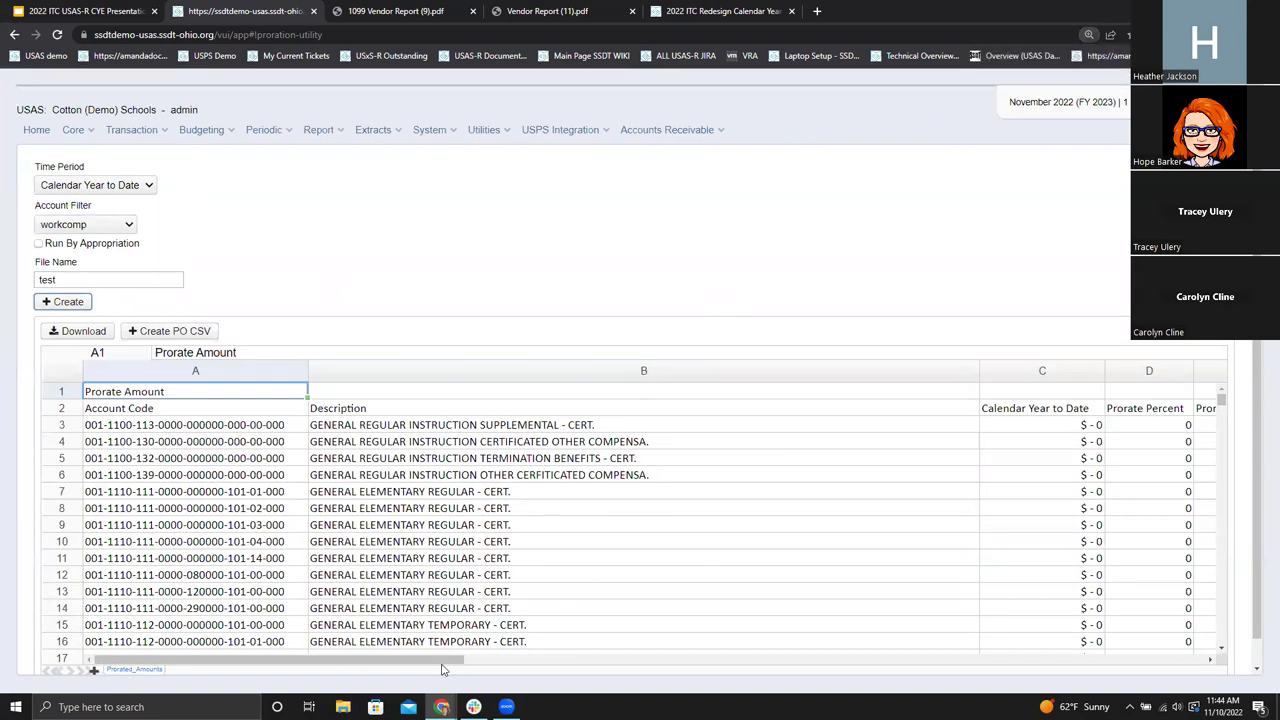
scroll(640, 520, "right", 2)
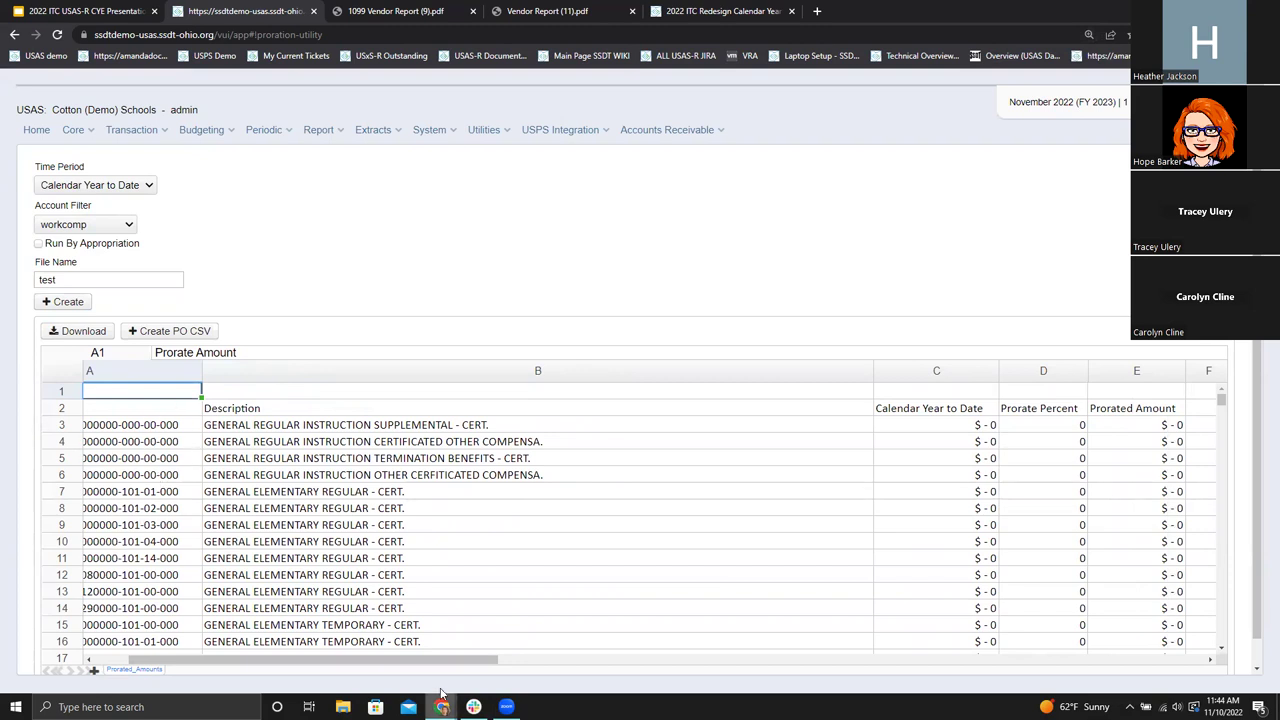
left_click_drag(448, 665, 517, 665)
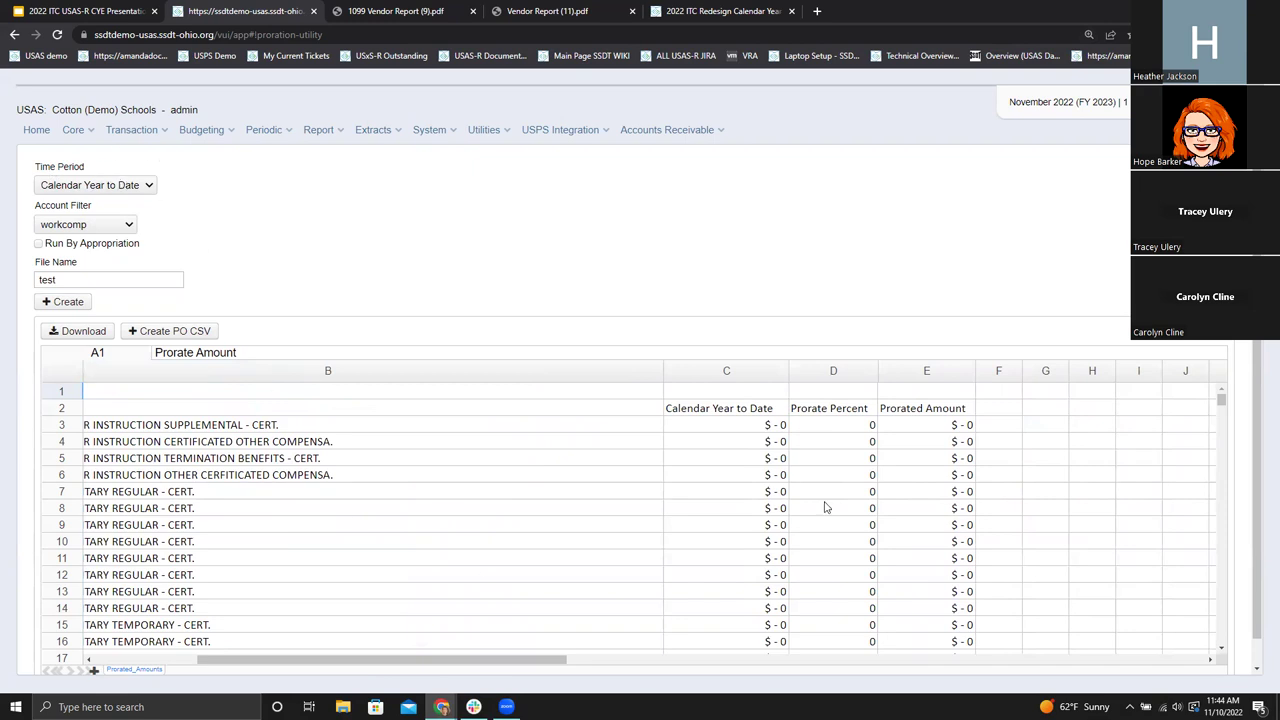
scroll(737, 505, "down", 5)
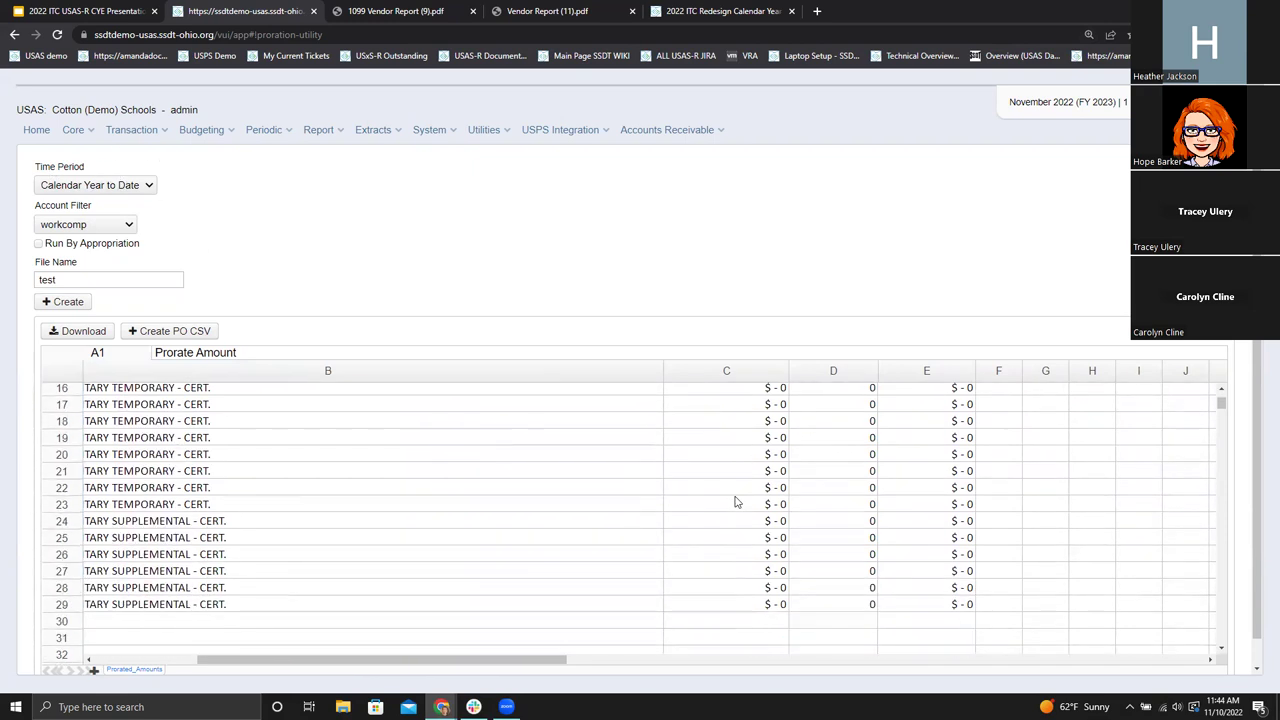
scroll(735, 501, "up", 3)
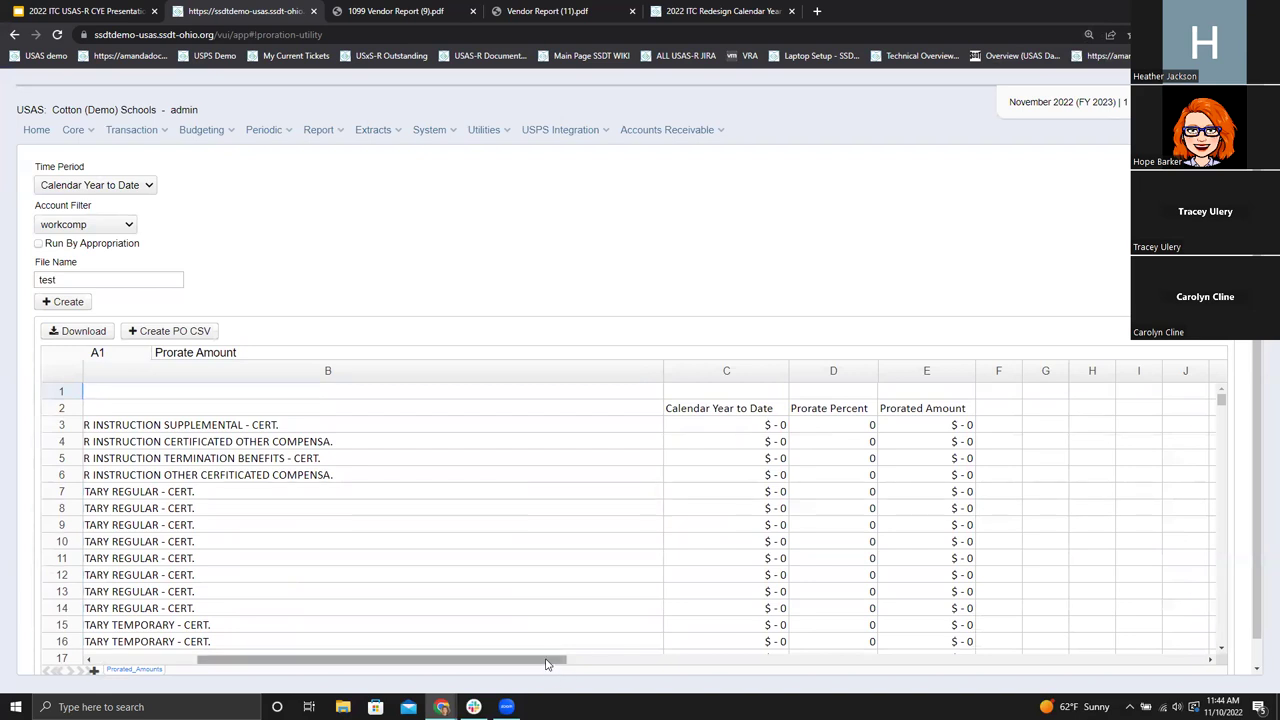
left_click_drag(547, 664, 444, 664)
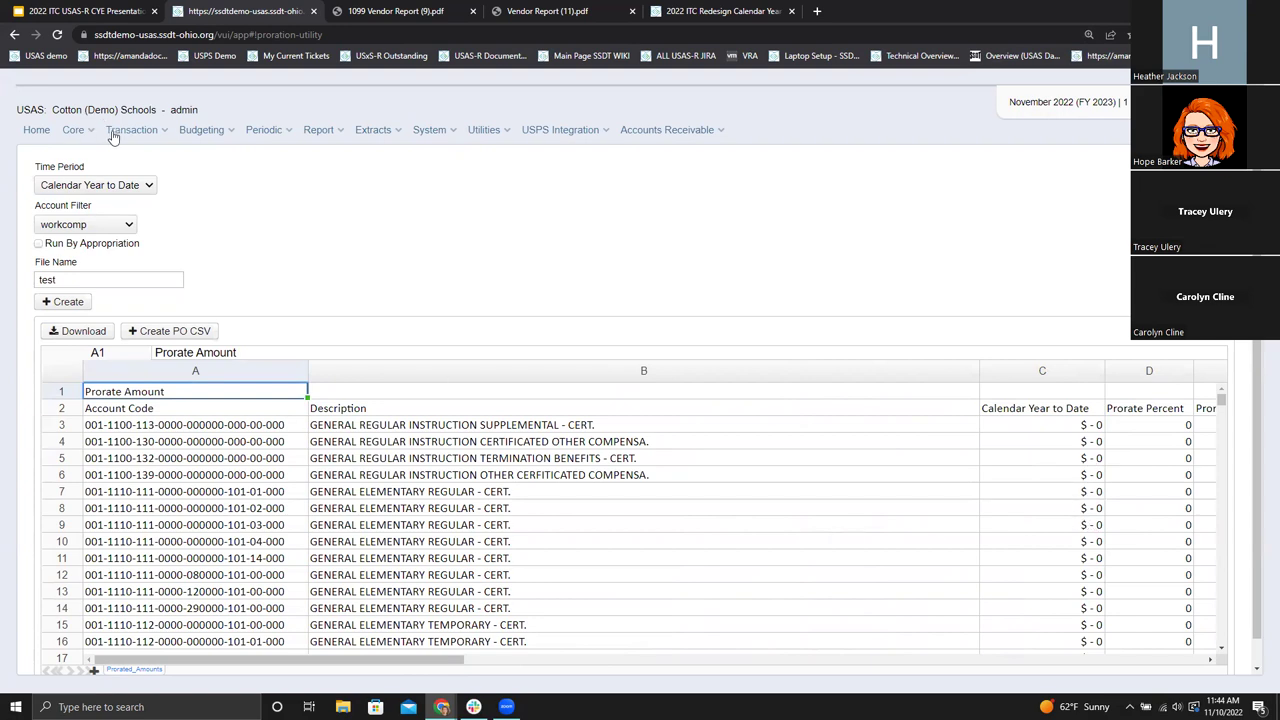
Open the Posting Periods and make October 2021 the current period.
left_click(76, 130)
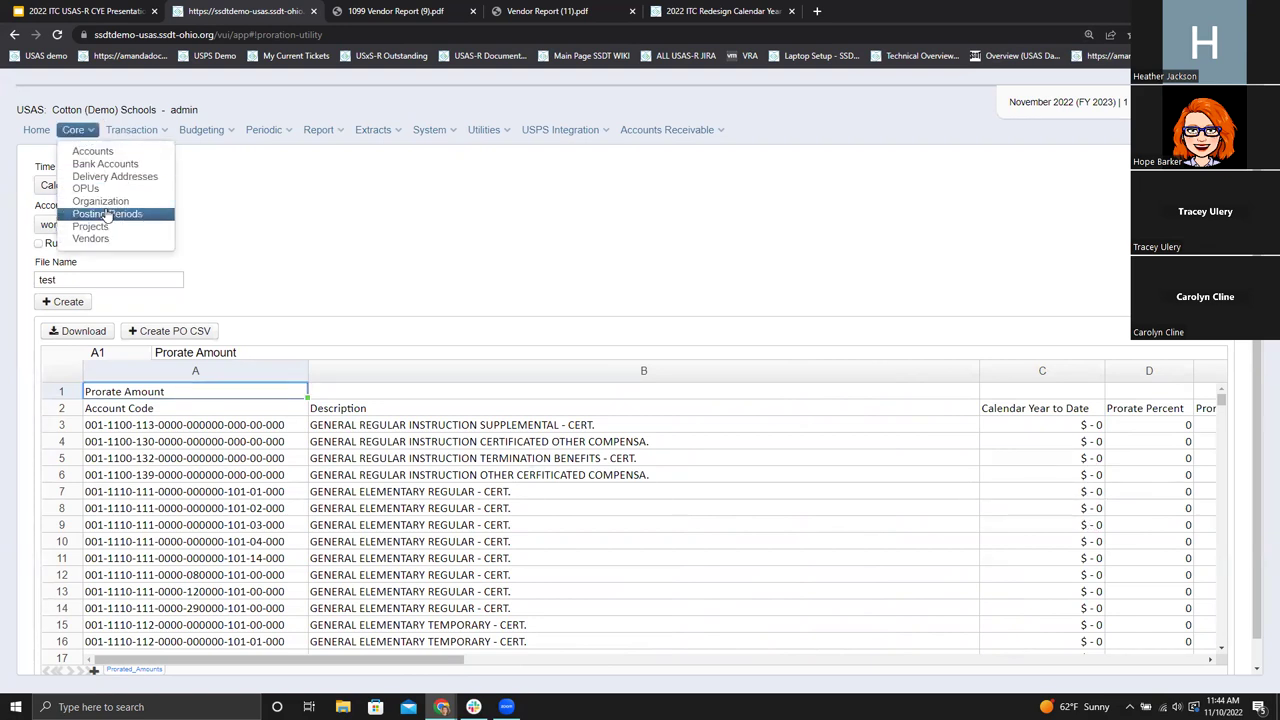
left_click(108, 214)
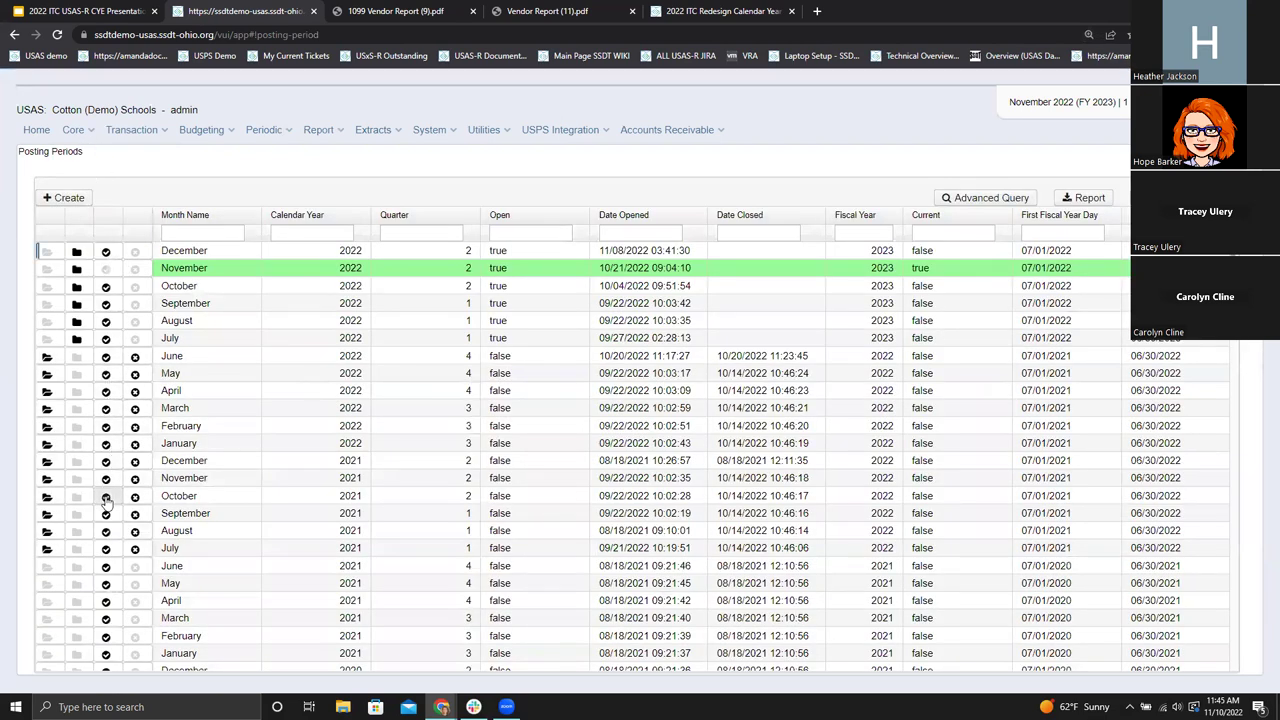
left_click(106, 496)
left_click(820, 426)
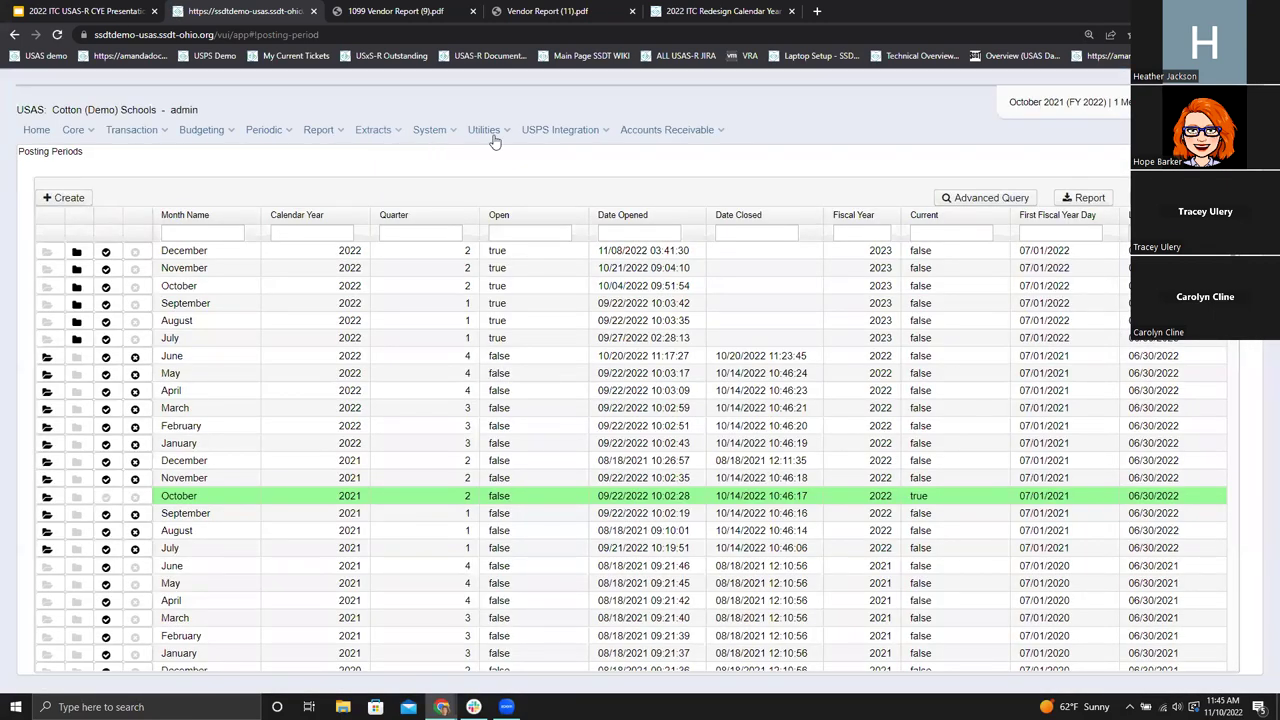
Reopen the Proration Utility and create a Calendar Year to Date proration named "test" using the workcomp account filter.
left_click(484, 130)
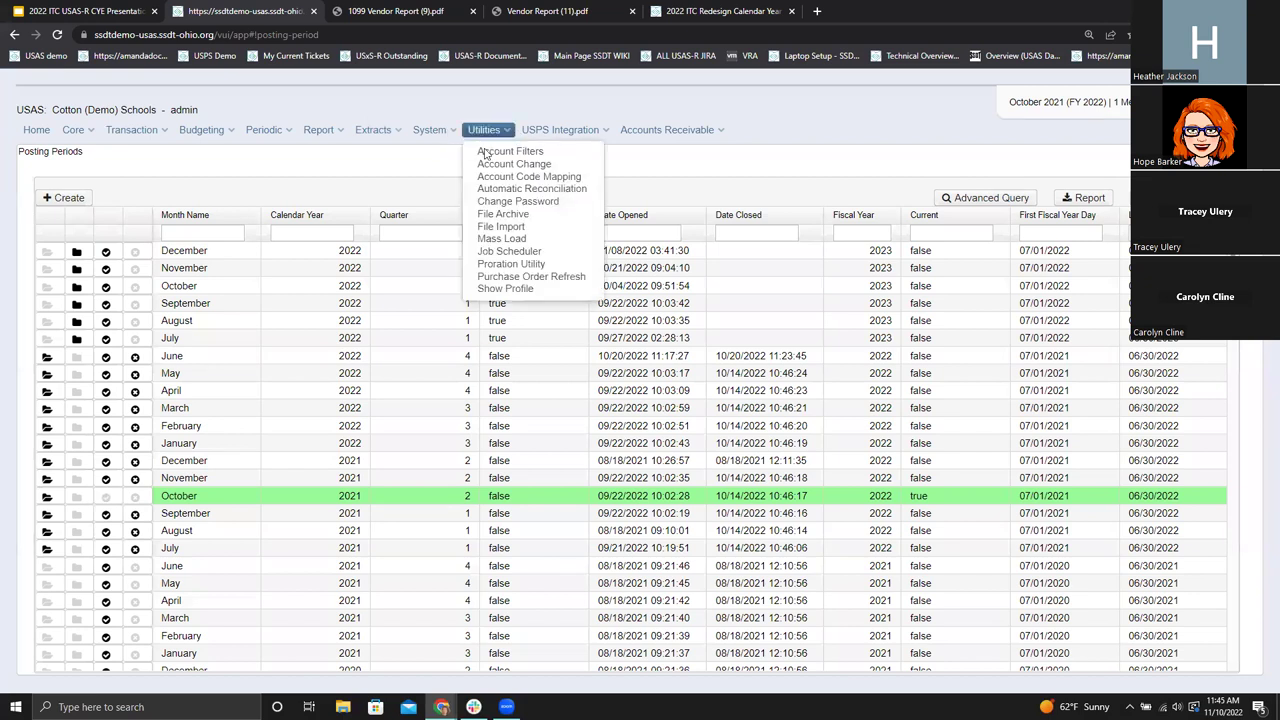
left_click(505, 266)
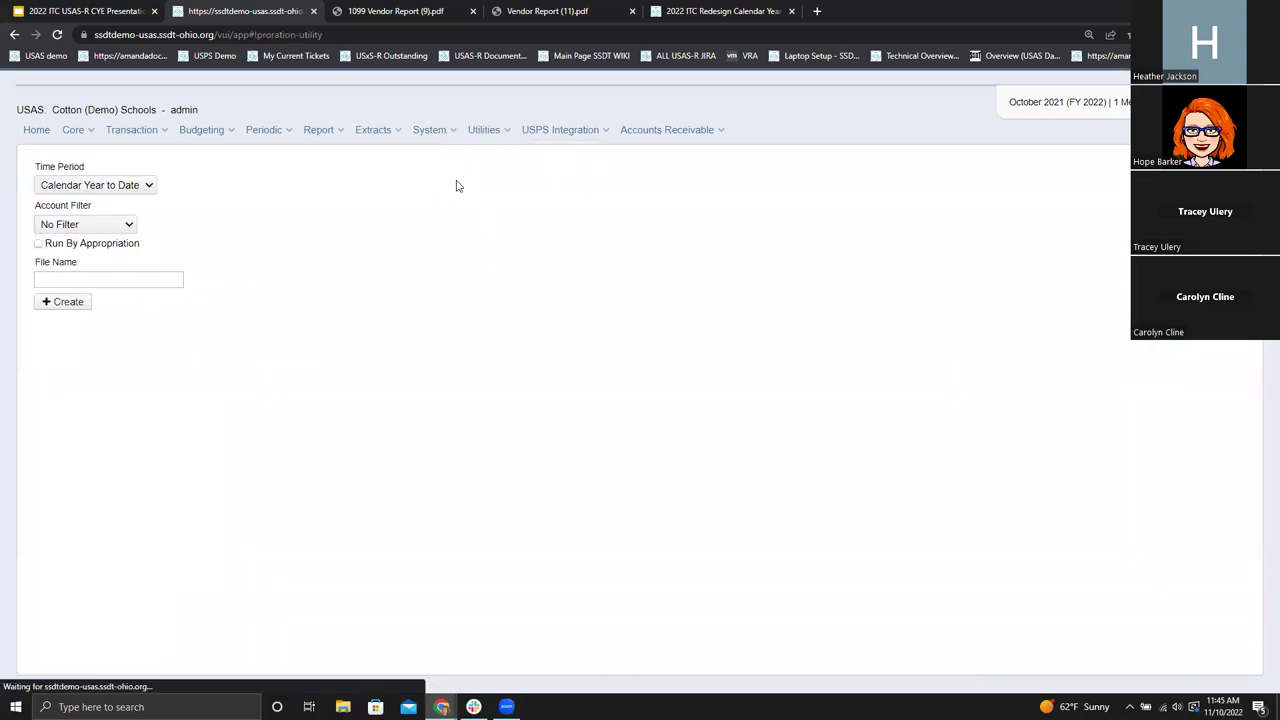
left_click(100, 228)
scroll(121, 270, "down", 10)
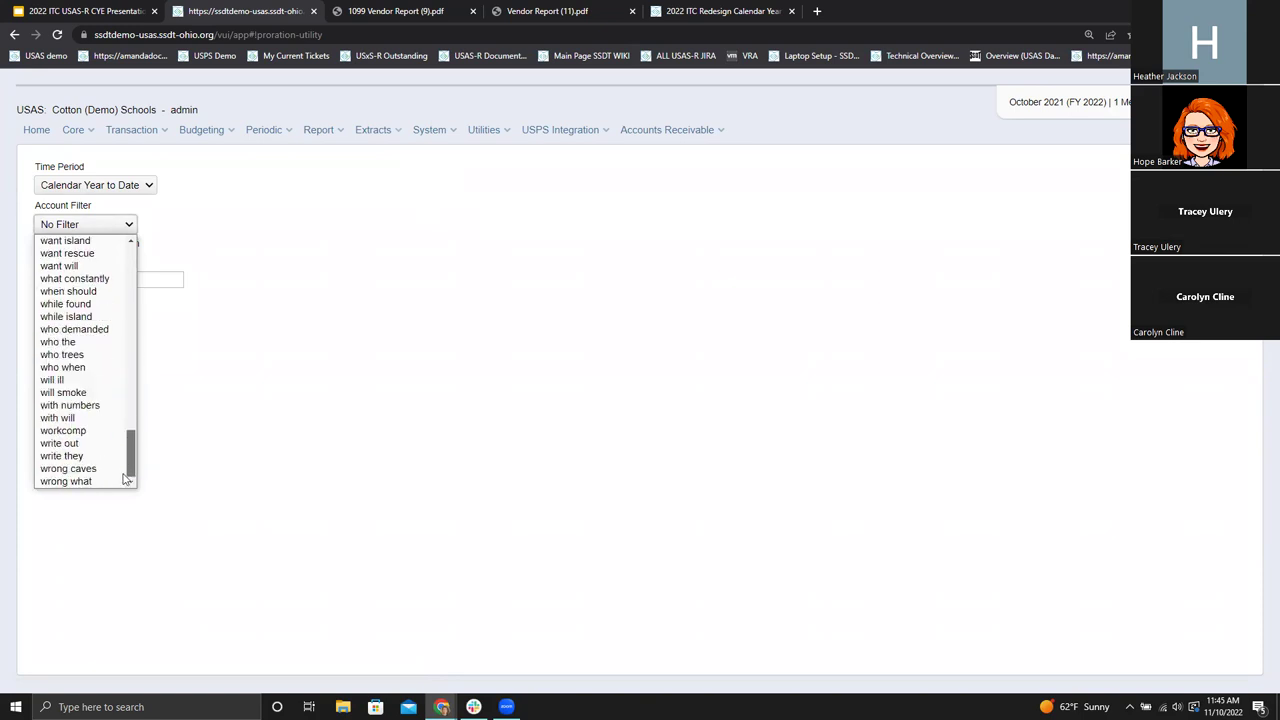
left_click(63, 430)
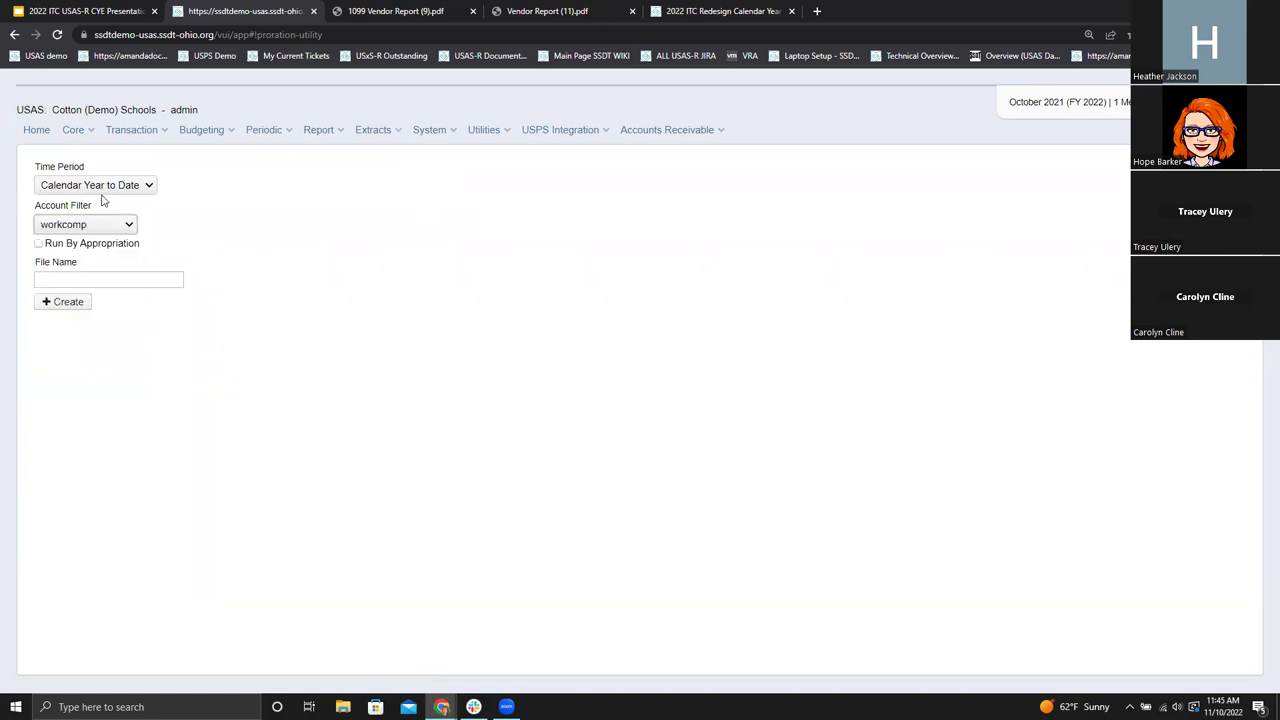
left_click(80, 281)
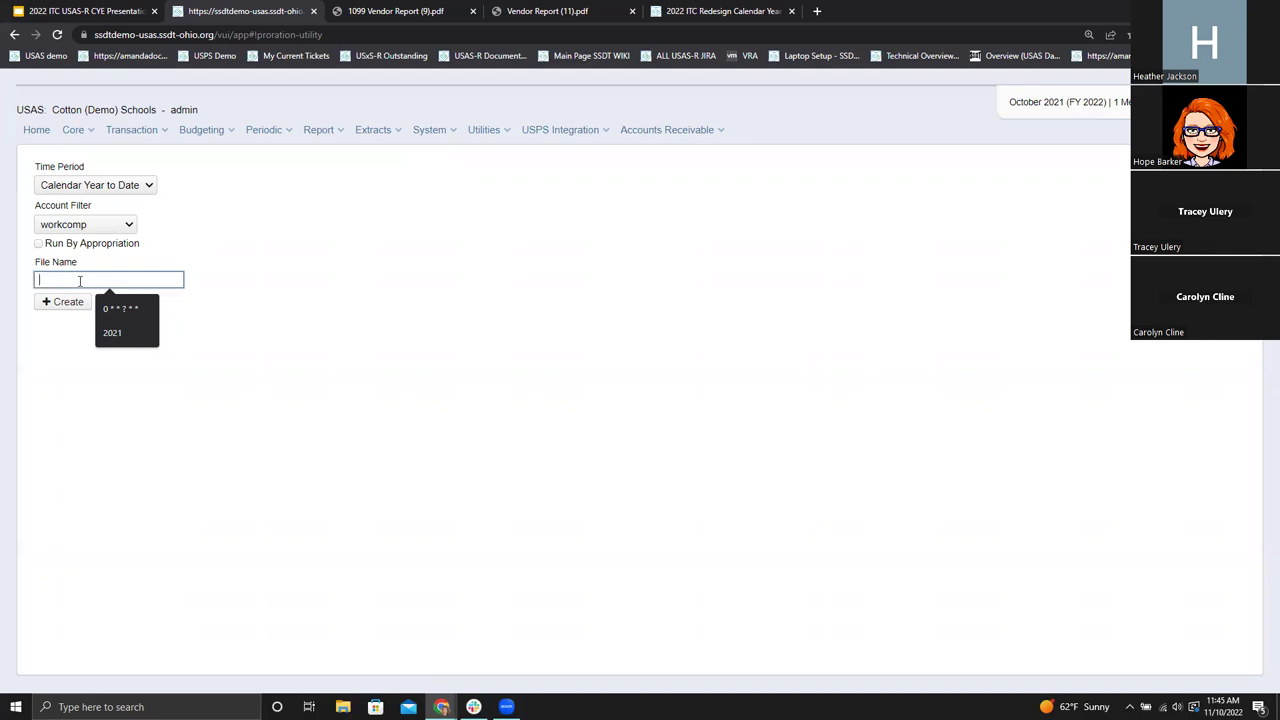
type("test")
left_click(77, 302)
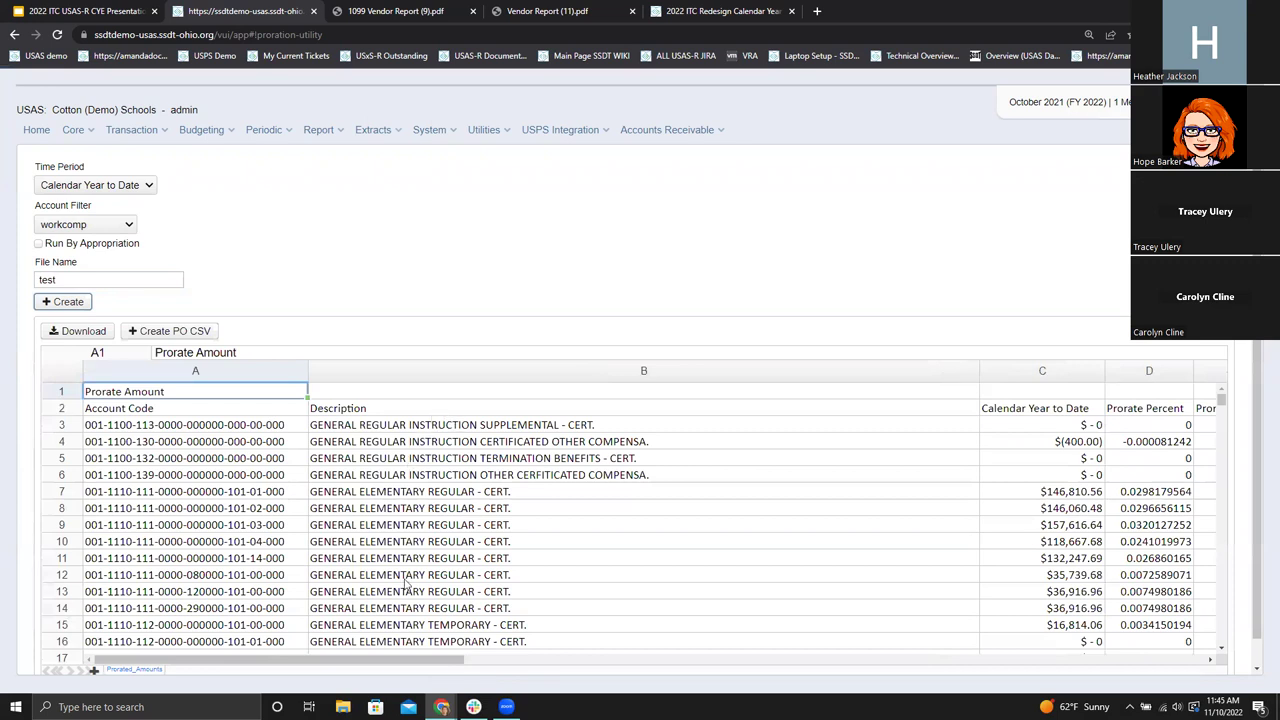
Examine the year-to-date amounts and prorate percentages for the accounts in the new proration spreadsheet.
left_click_drag(434, 660, 546, 664)
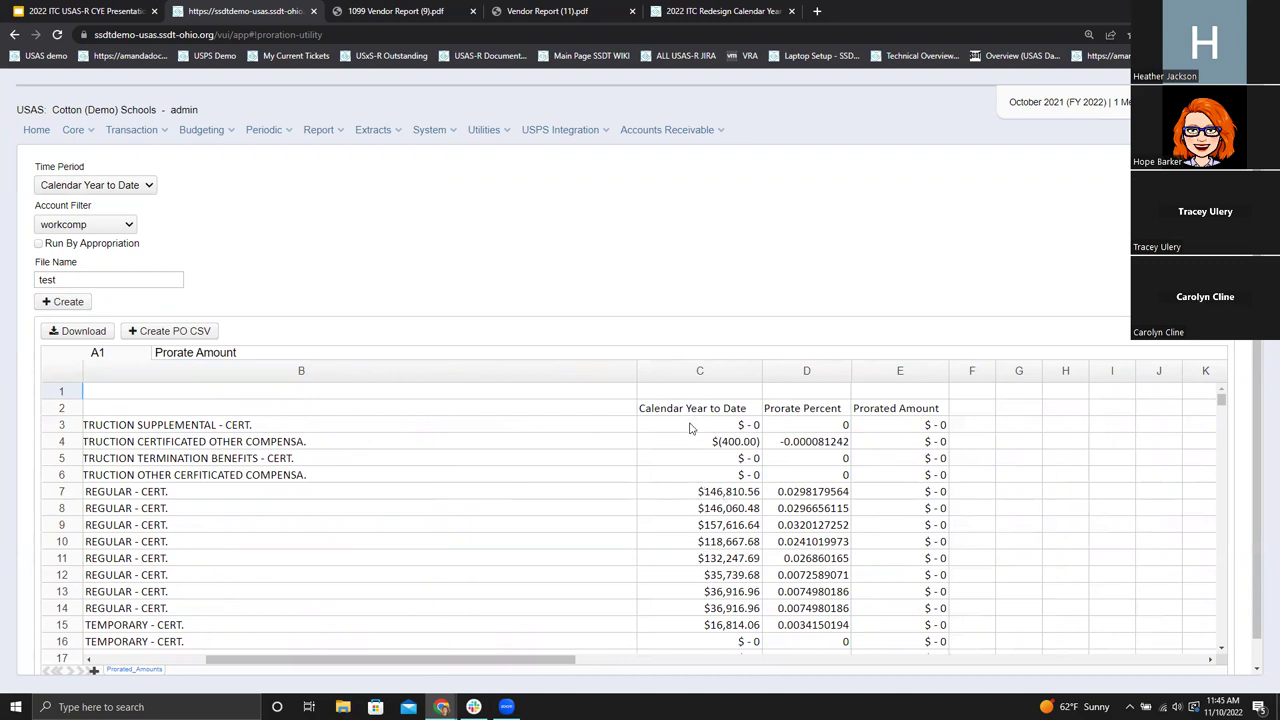
scroll(710, 505, "down", 5)
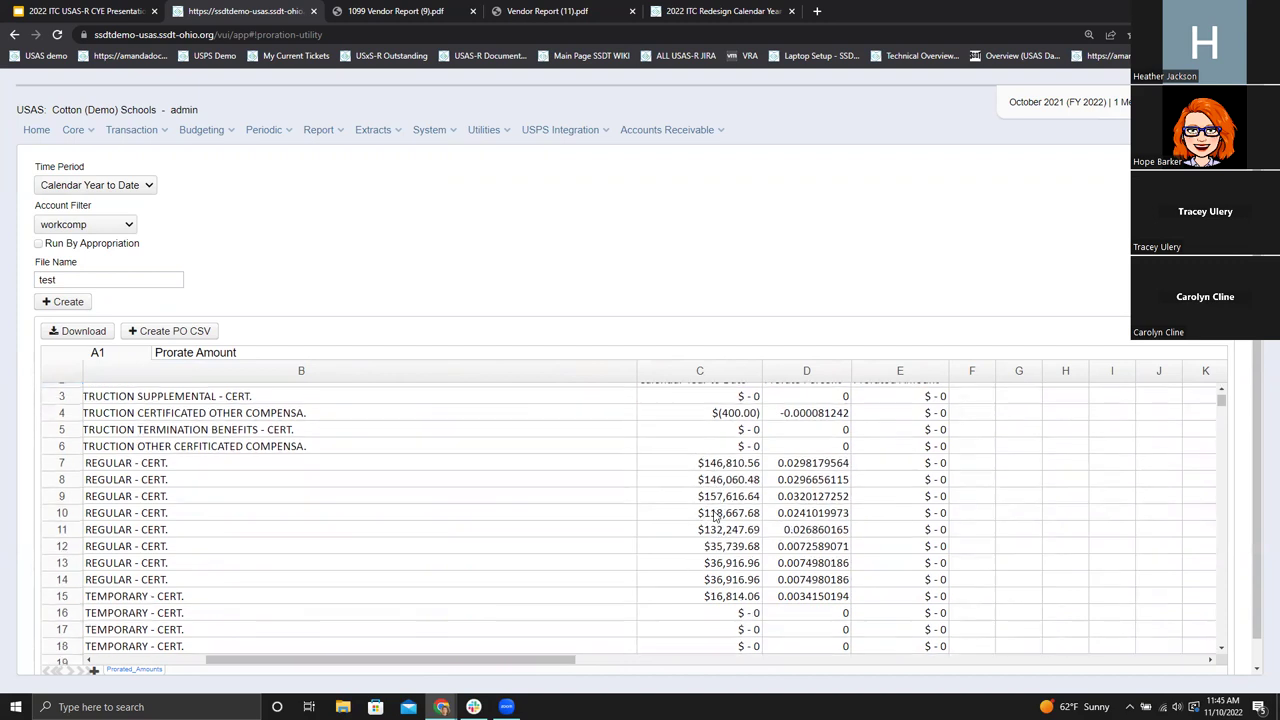
scroll(714, 516, "up", 5)
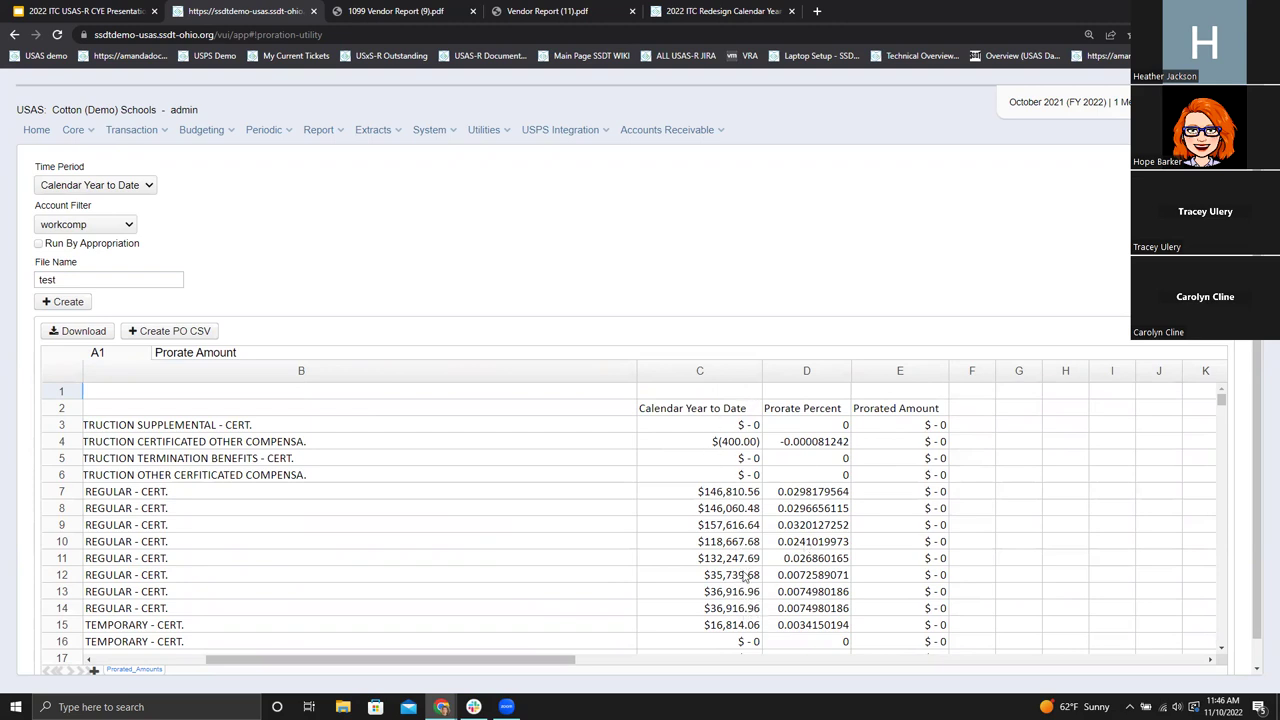
scroll(751, 566, "down", 5)
scroll(743, 577, "up", 5)
Enter 75000 as the Prorate Amount in cell B1.
left_click_drag(575, 662, 445, 668)
left_click(593, 391)
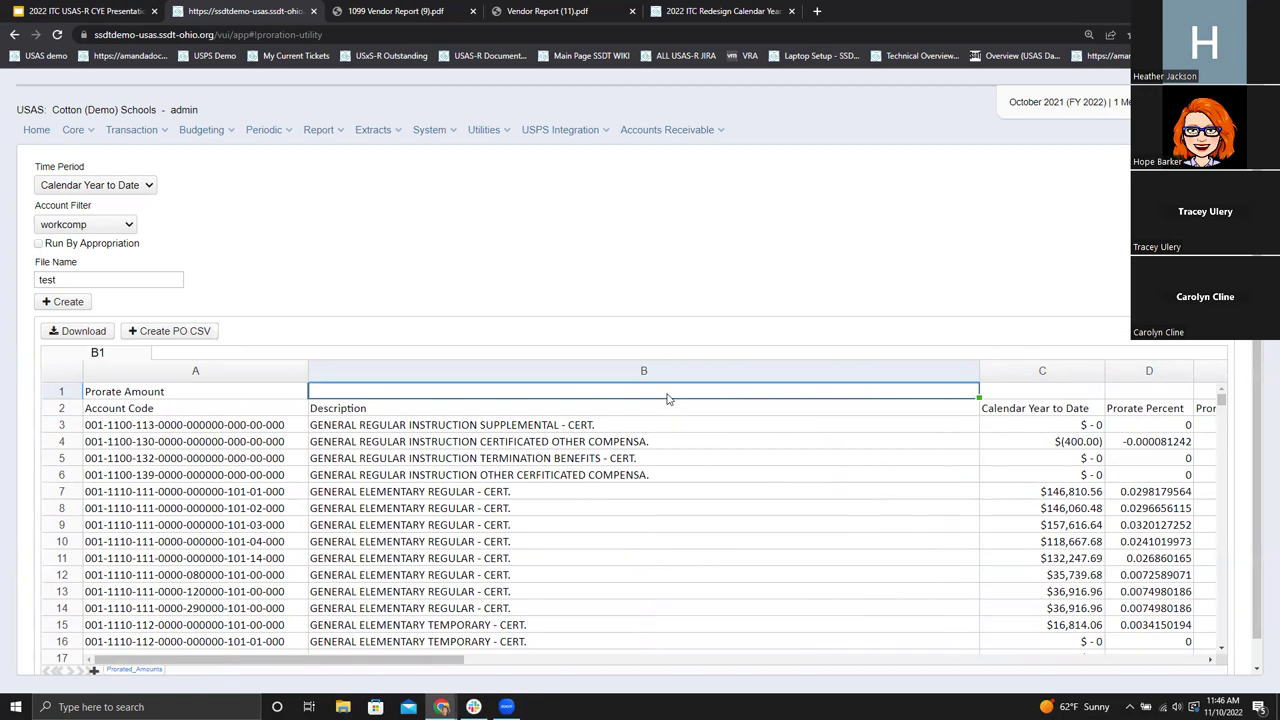
type("75000")
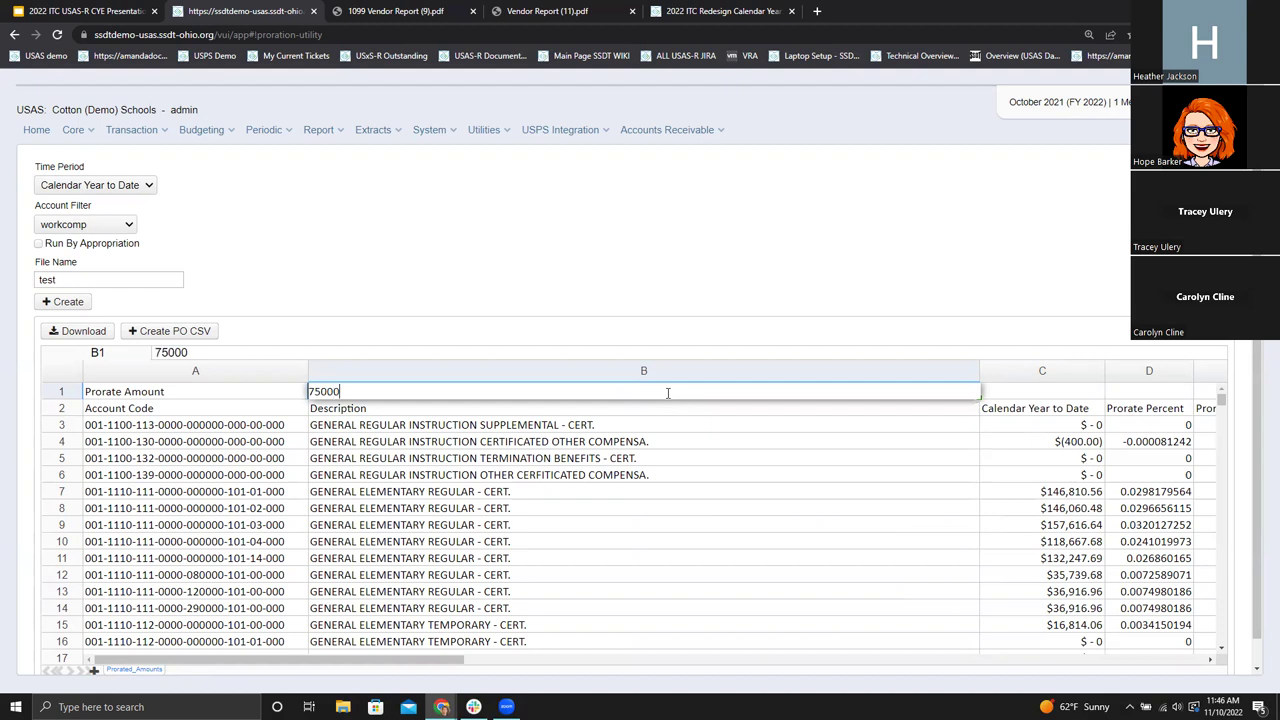
key("Return")
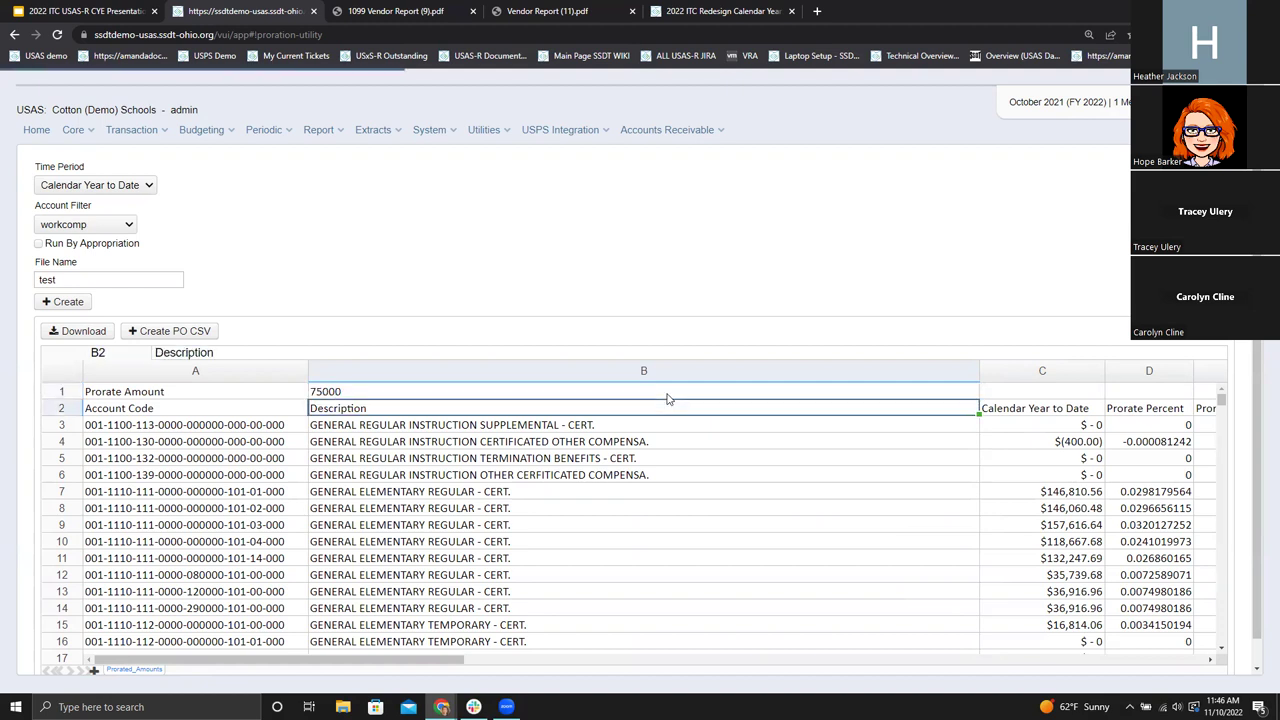
Review the Prorated Amount column calculated for each account code.
left_click_drag(359, 660, 479, 660)
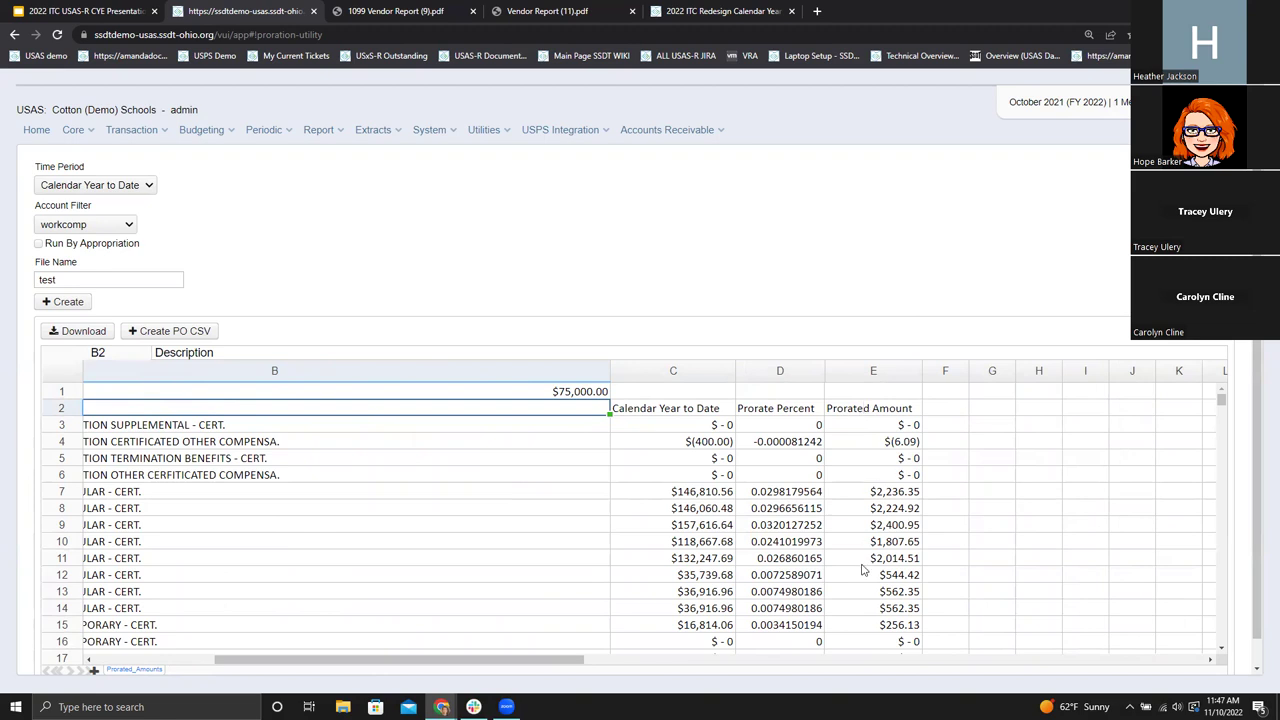
scroll(862, 568, "down", 12)
scroll(865, 573, "down", 2)
scroll(866, 560, "up", 15)
Replace the Prorate Amount in cell B1 with the formula =75000*0.03 and check the Prorated Amount column.
left_click(453, 393)
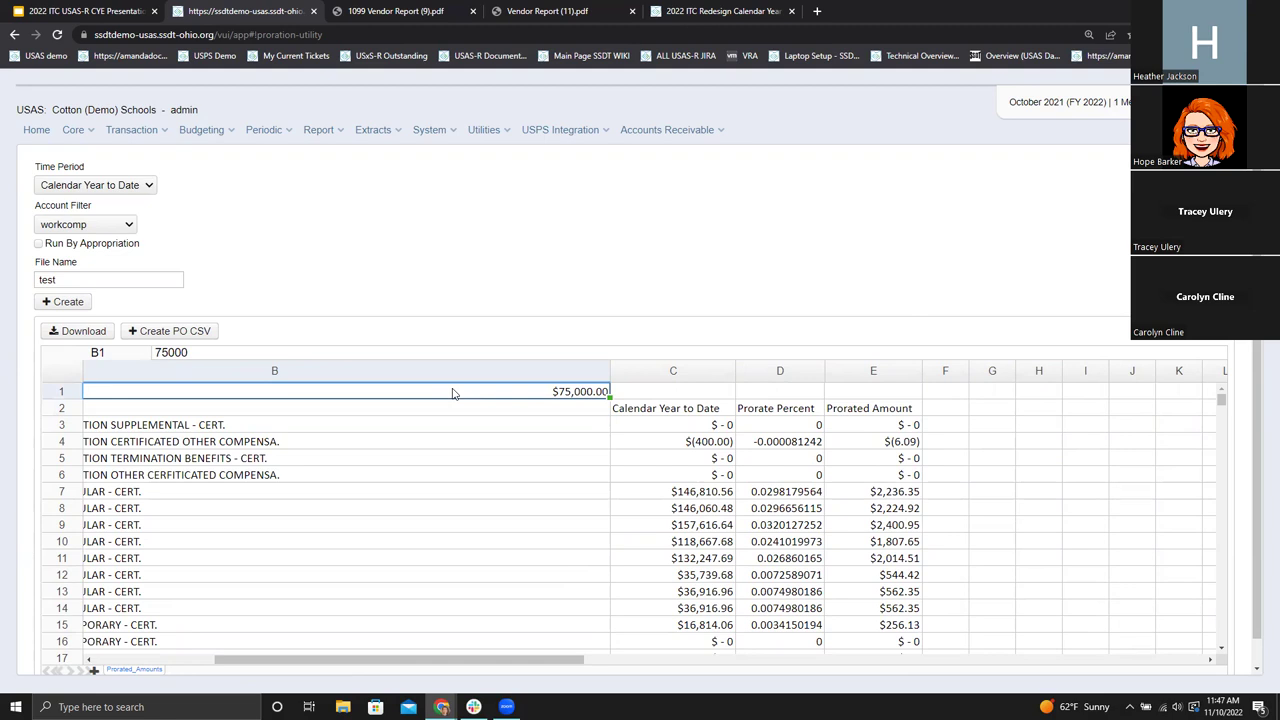
key("BackSpace")
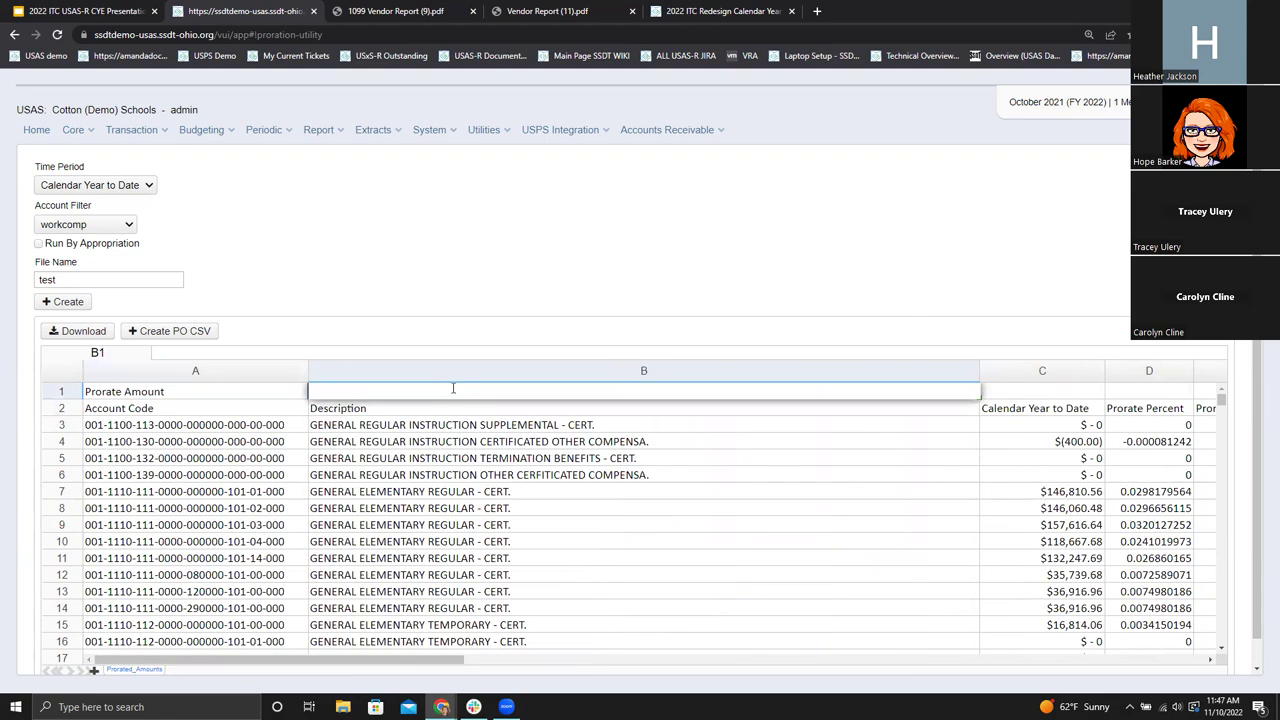
type("=")
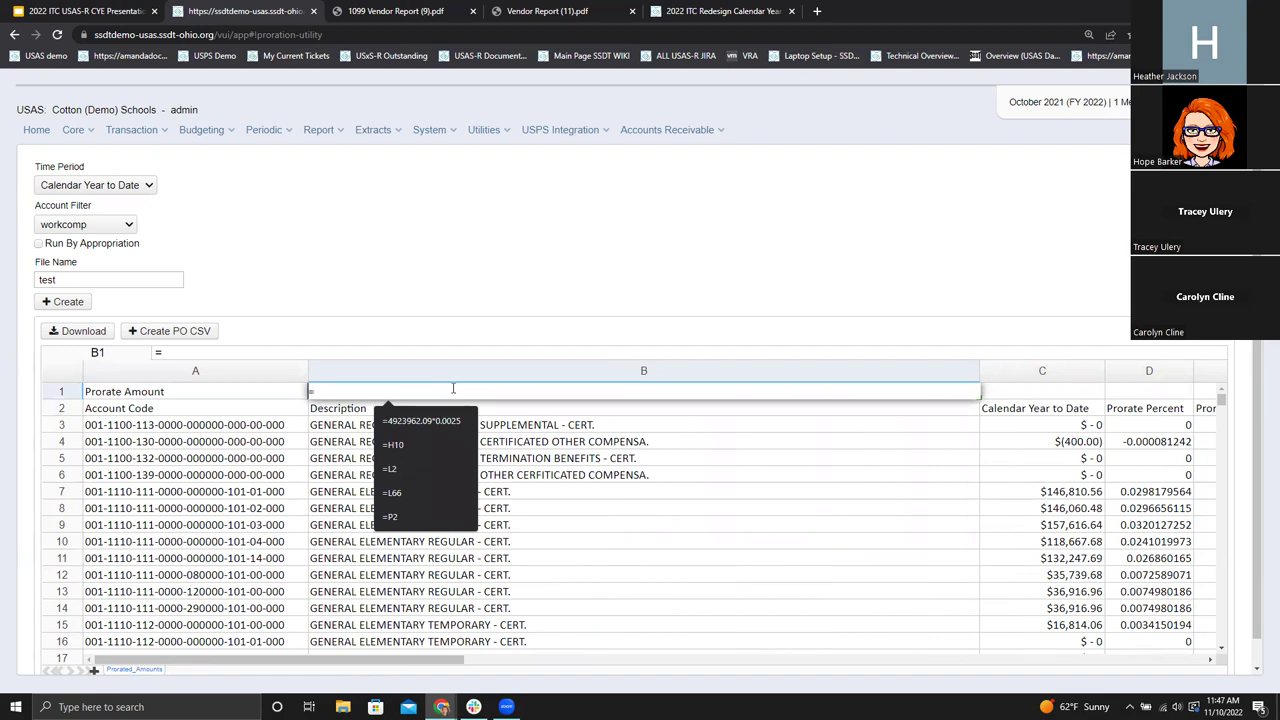
type("75000*")
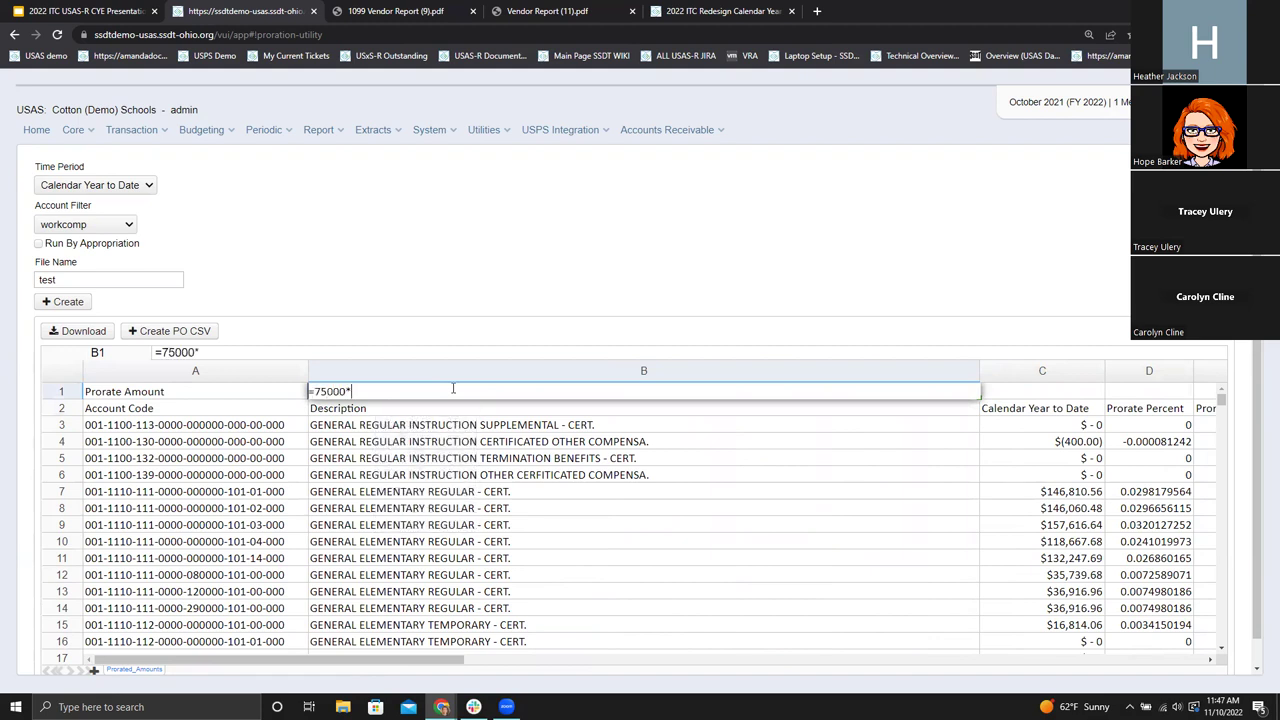
type("0.03")
key("Return")
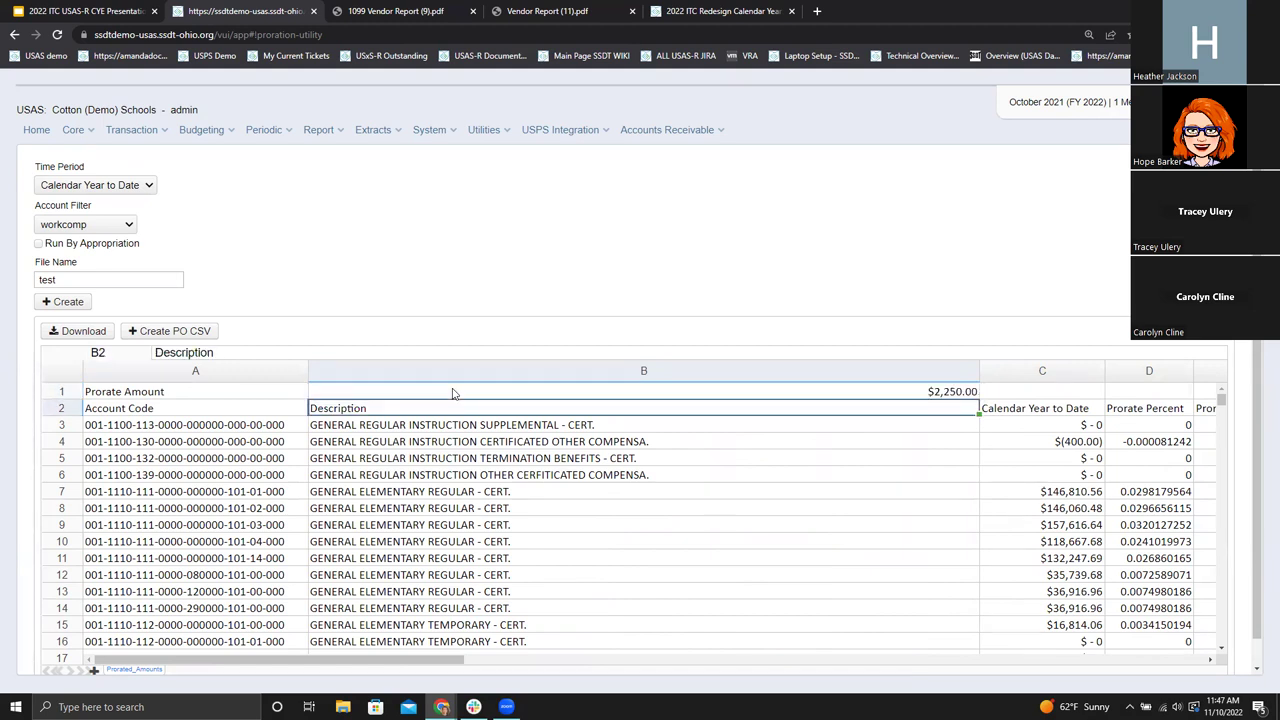
left_click_drag(447, 661, 620, 663)
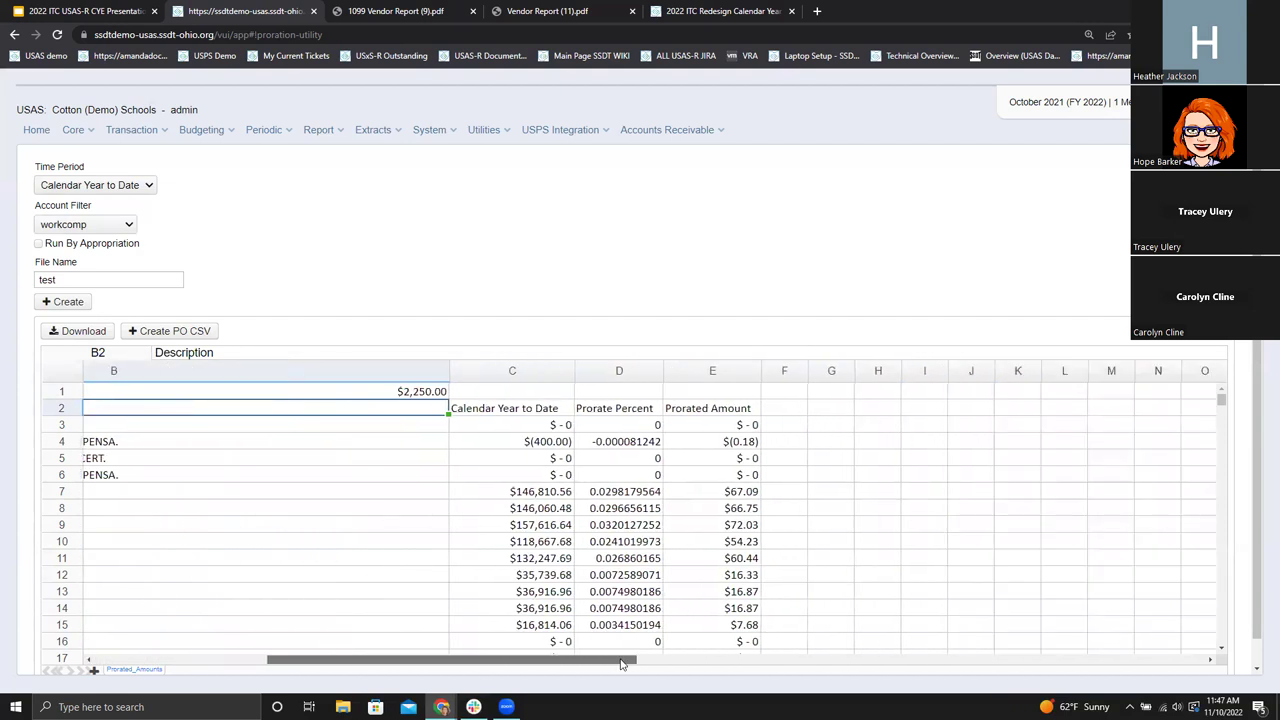
Review the prorated amounts further down the proration spreadsheet, along with the account codes and descriptions.
scroll(762, 516, "down", 2)
scroll(760, 519, "down", 7)
scroll(755, 590, "down", 1)
scroll(755, 592, "down", 4)
left_click_drag(614, 667, 441, 667)
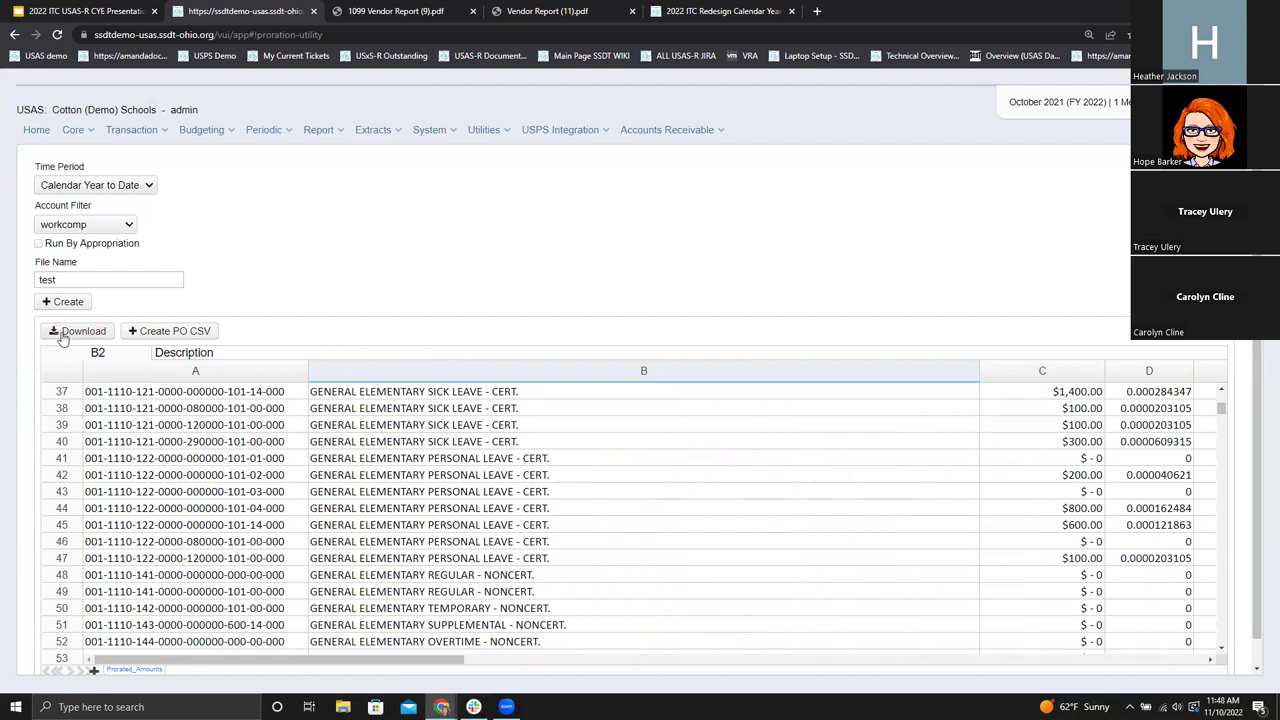
left_click(163, 336)
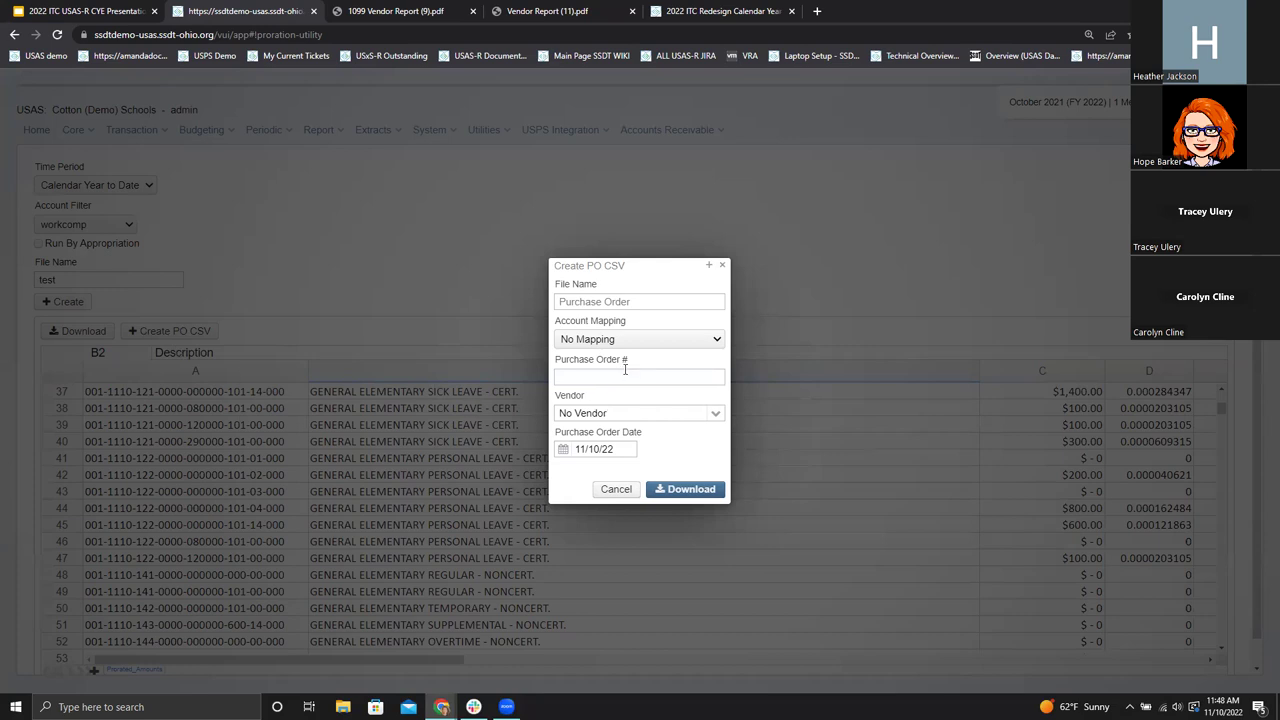
left_click(603, 305)
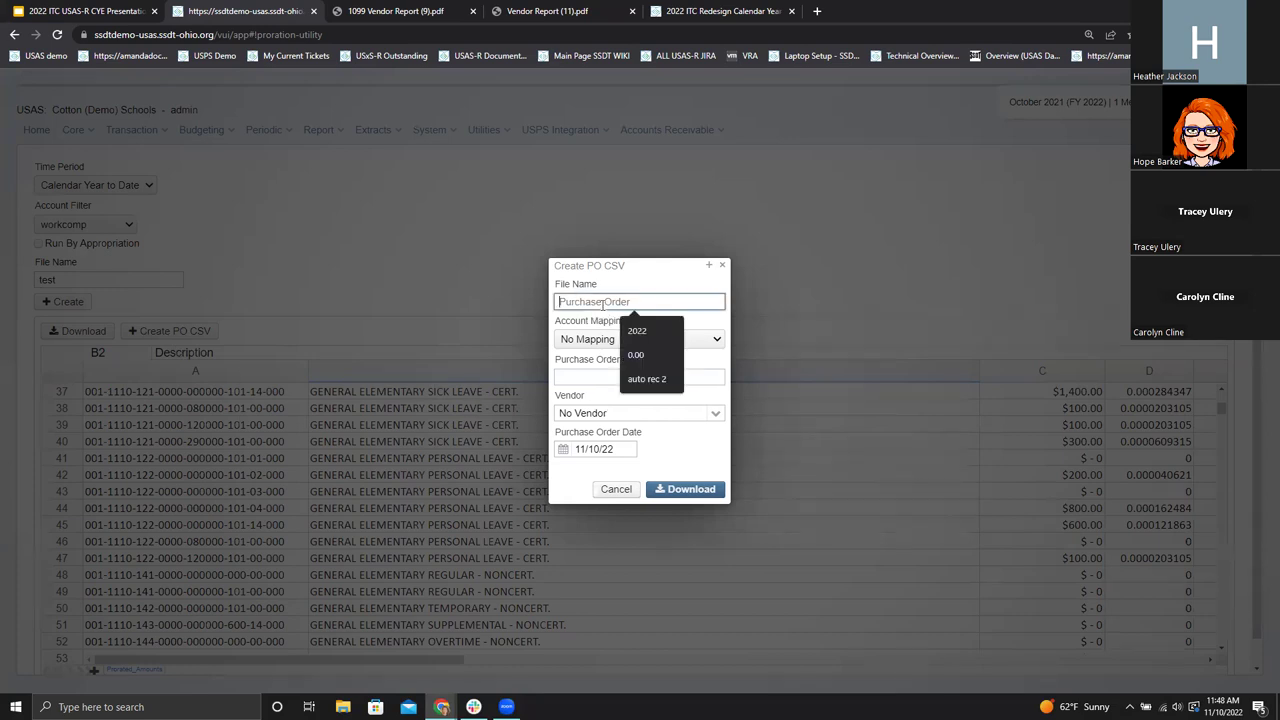
type("po")
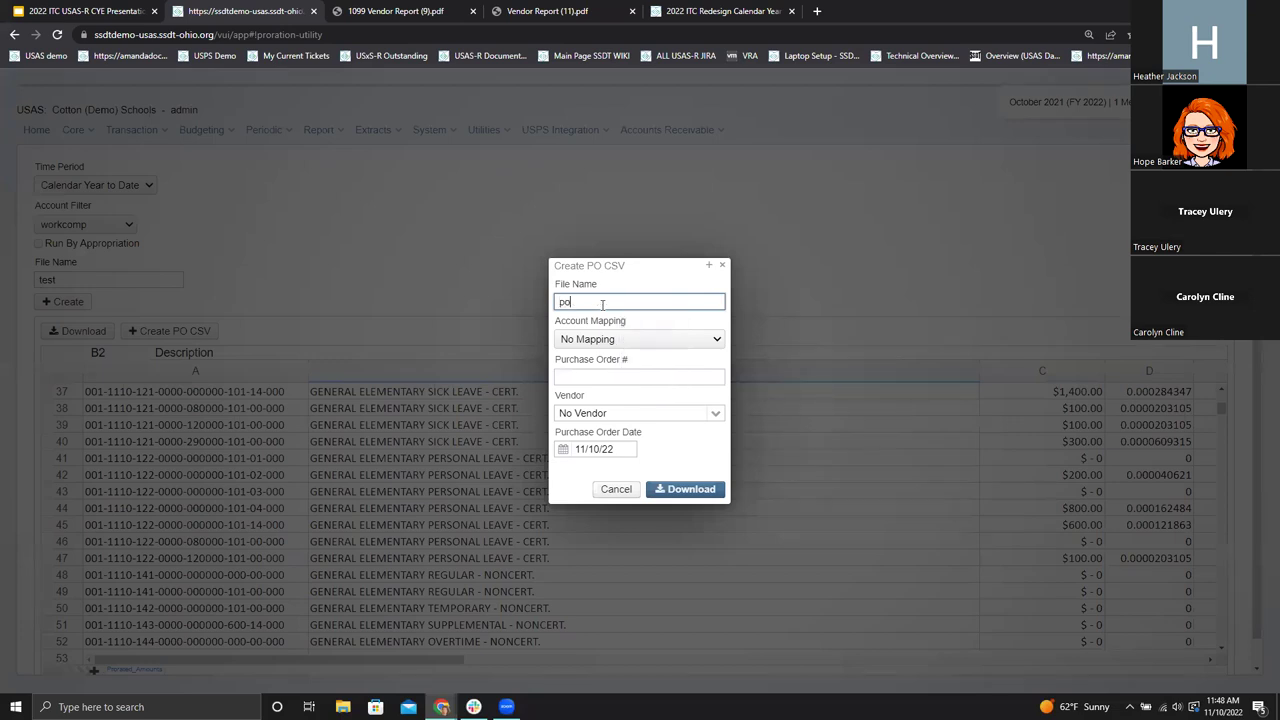
type("test")
left_click(616, 491)
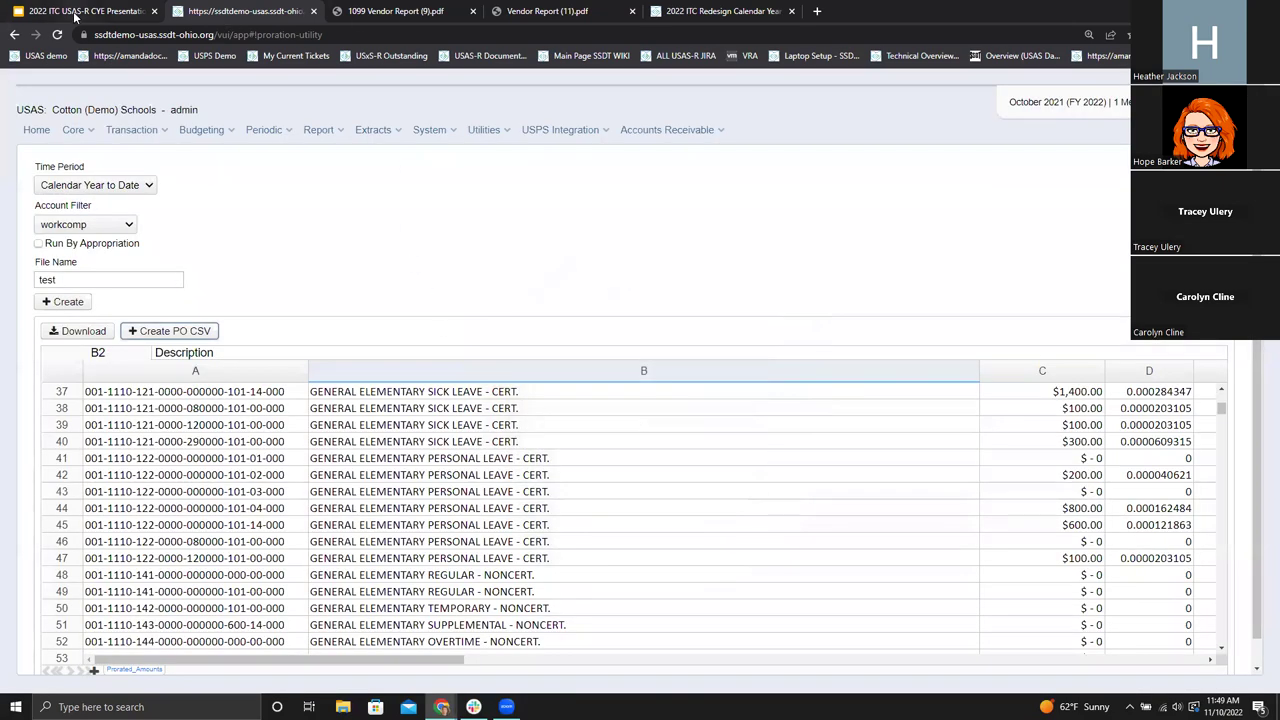
Switch to the Google Slides presentation and show the Example of Proration Utility slide.
left_click(75, 14)
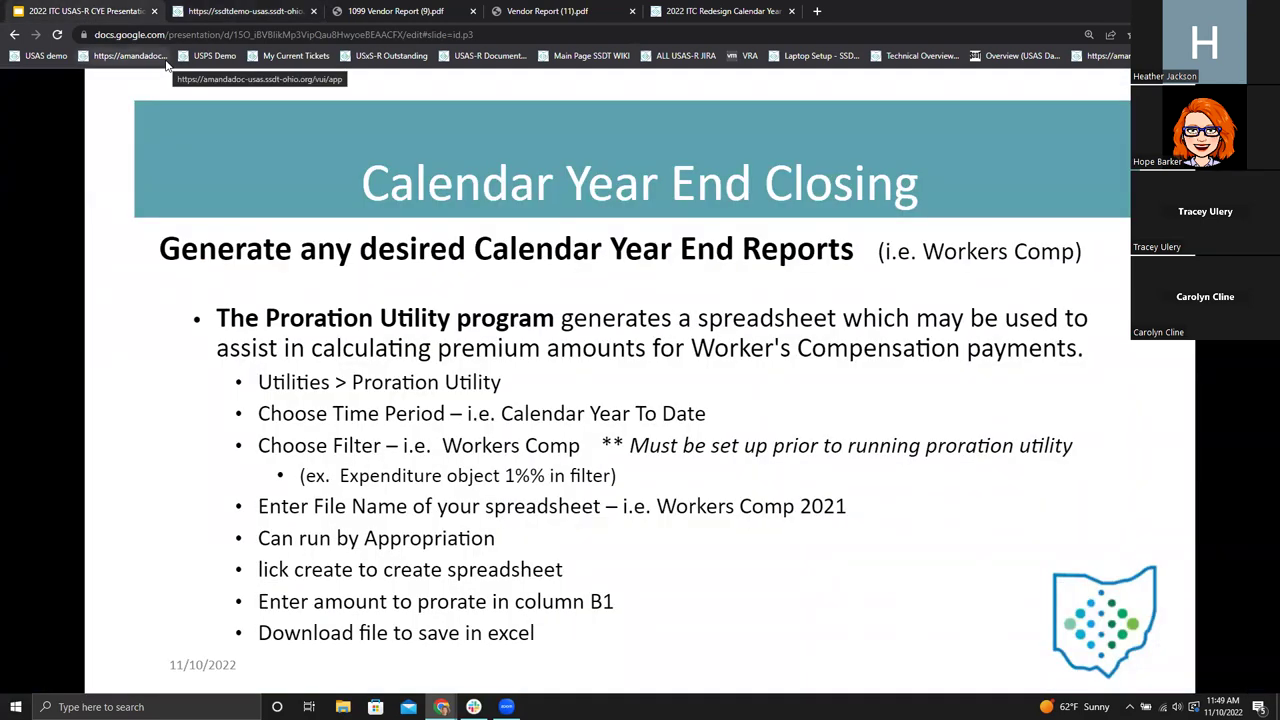
key("Right")
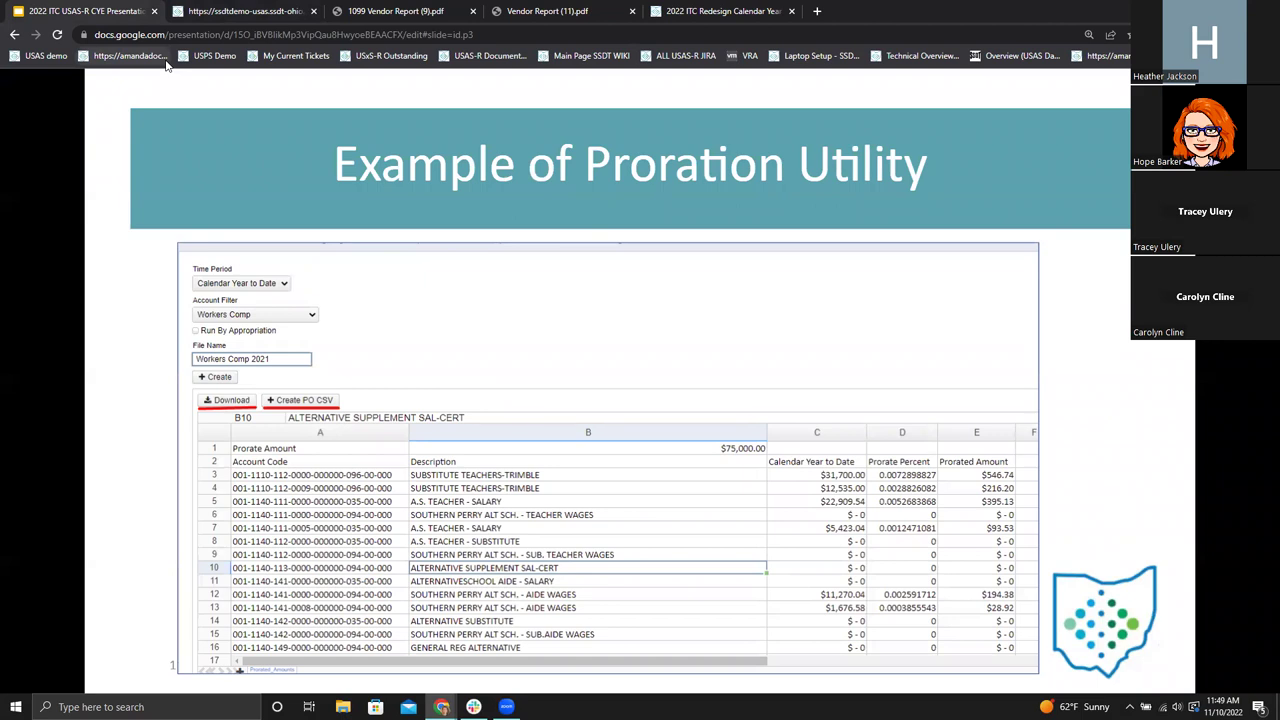
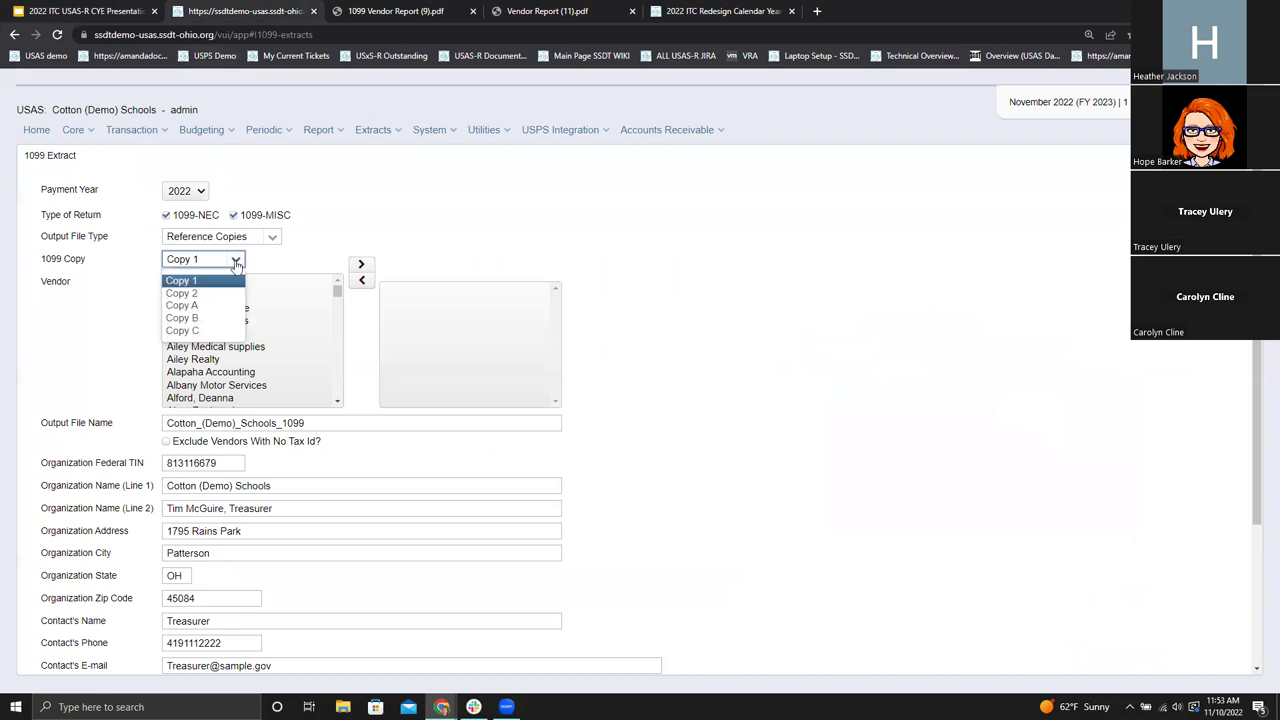
Set the 1099 extract's Output File Type to Printer/Sealer Copies and check the file type descriptions on the 1099 Extracts slide.
left_click(272, 237)
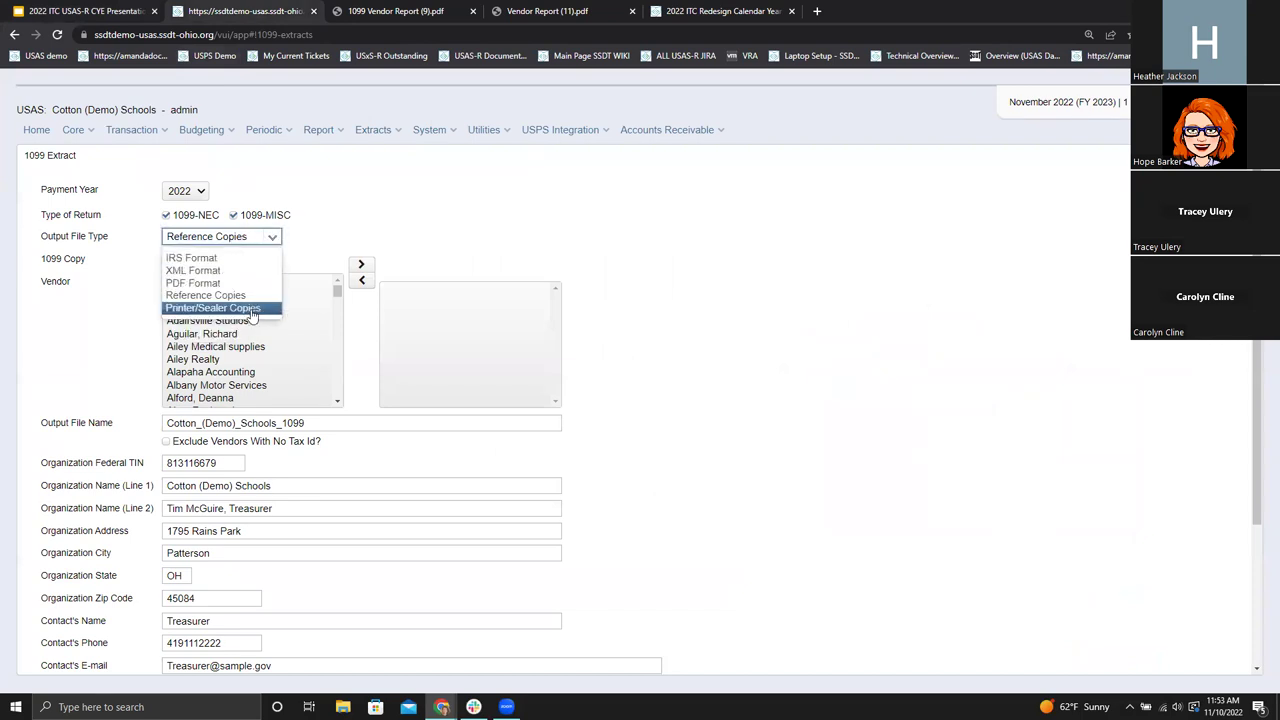
left_click(252, 312)
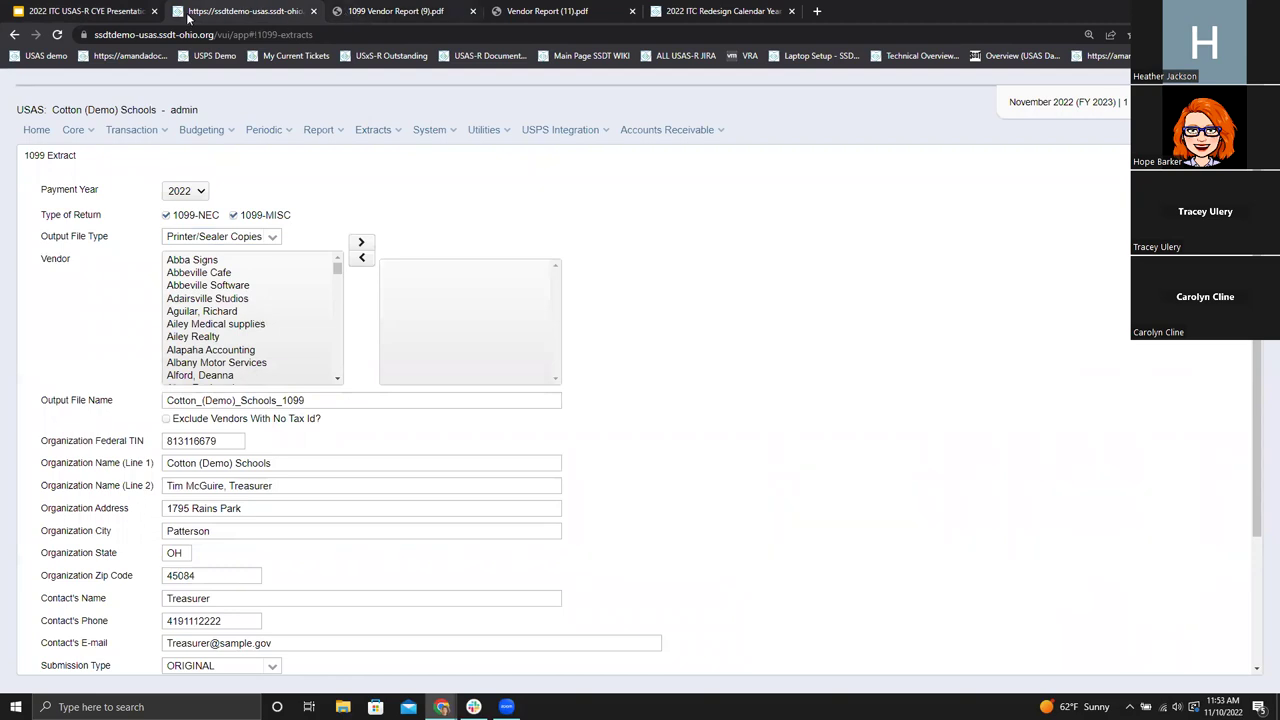
left_click(112, 12)
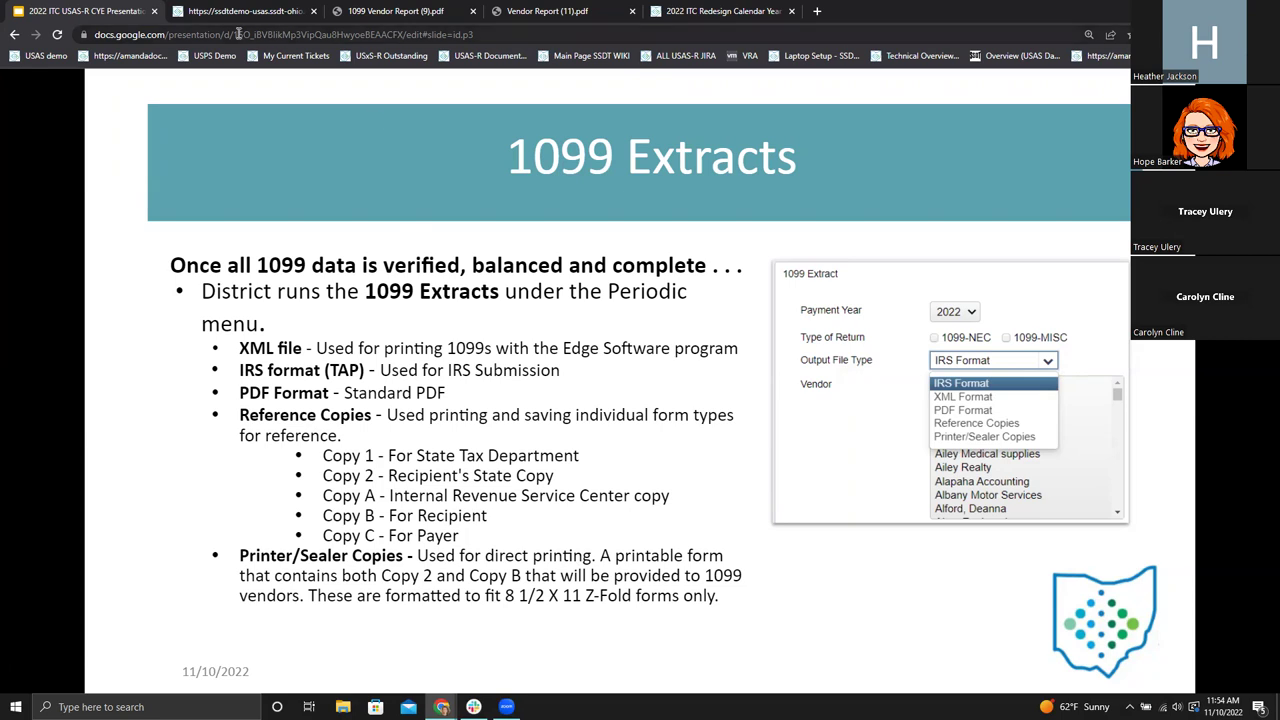
left_click(263, 15)
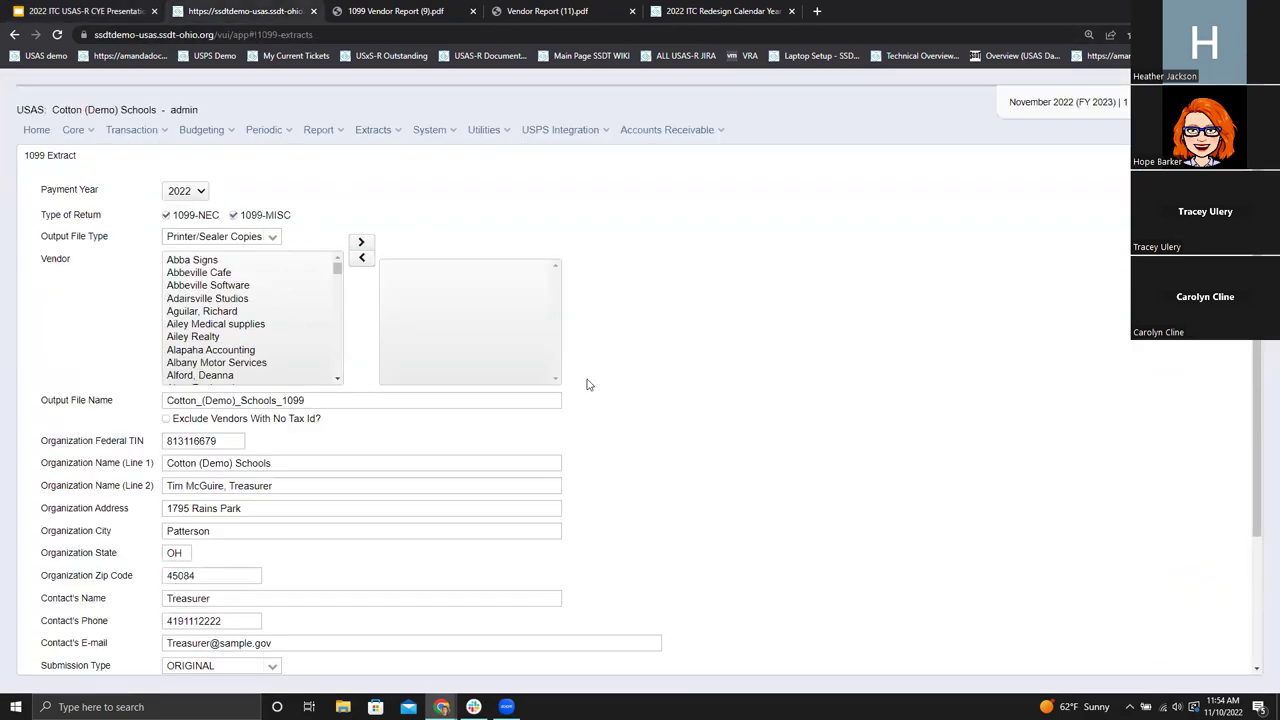
Review the output file name, organization, contact, submission and amount limit fields of the 1099 extract form.
scroll(513, 357, "down", 1)
scroll(338, 326, "up", 1)
scroll(122, 310, "down", 1)
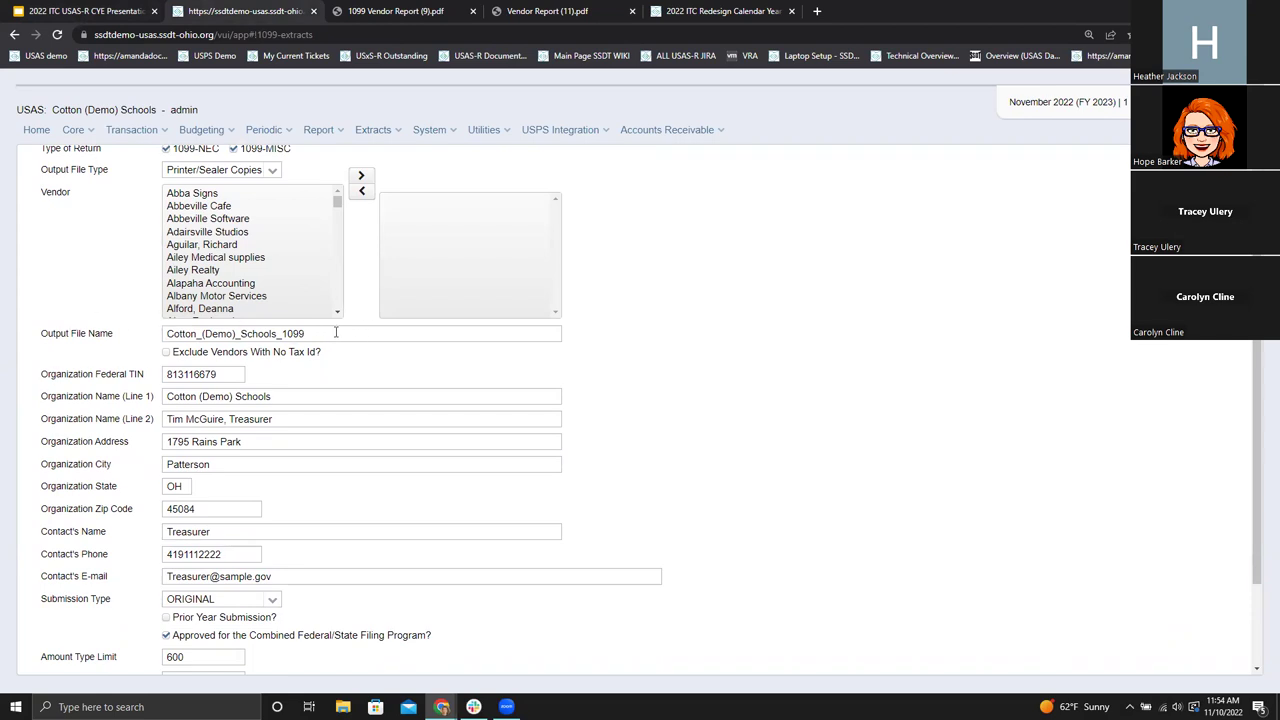
scroll(320, 380, "up", 2)
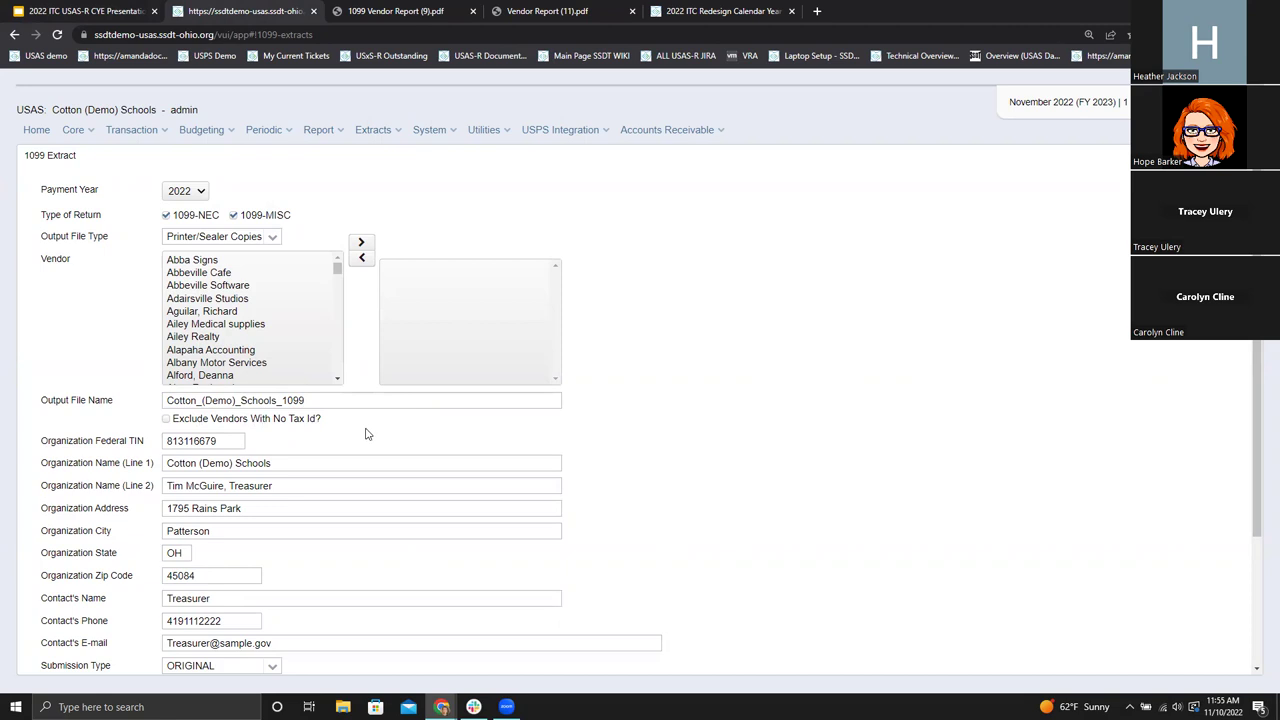
scroll(347, 424, "down", 1)
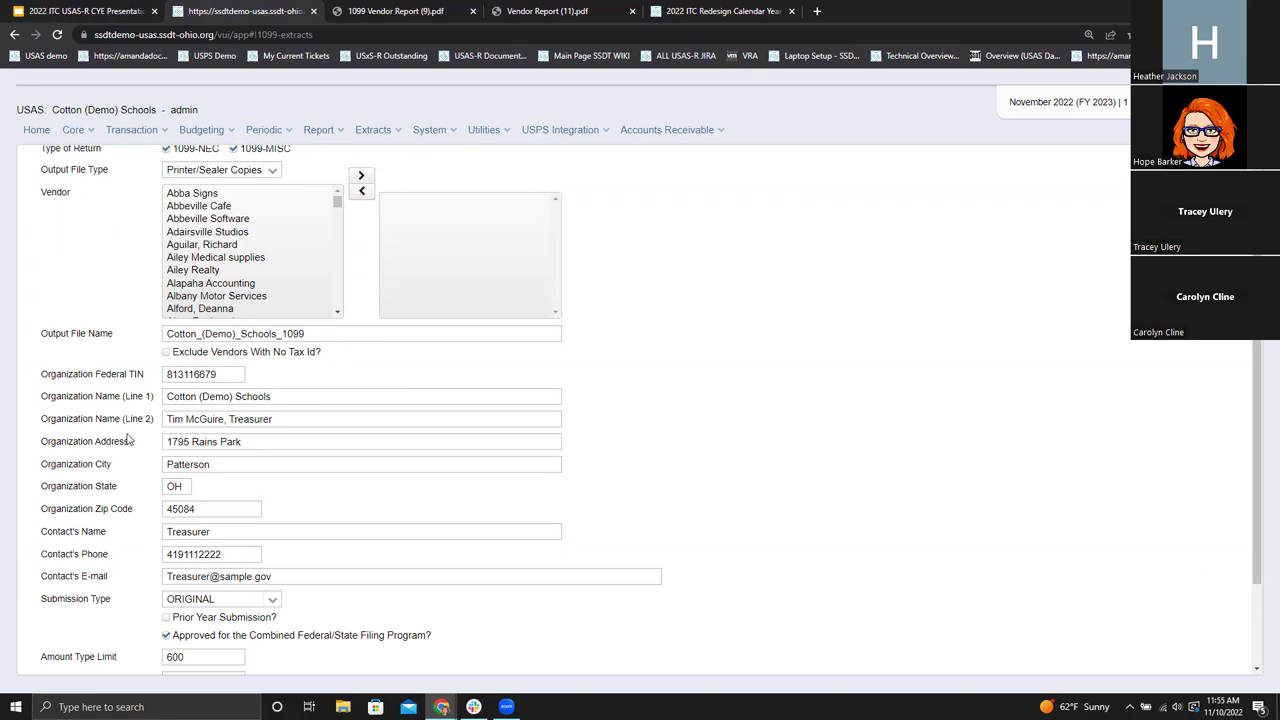
scroll(180, 492, "down", 1)
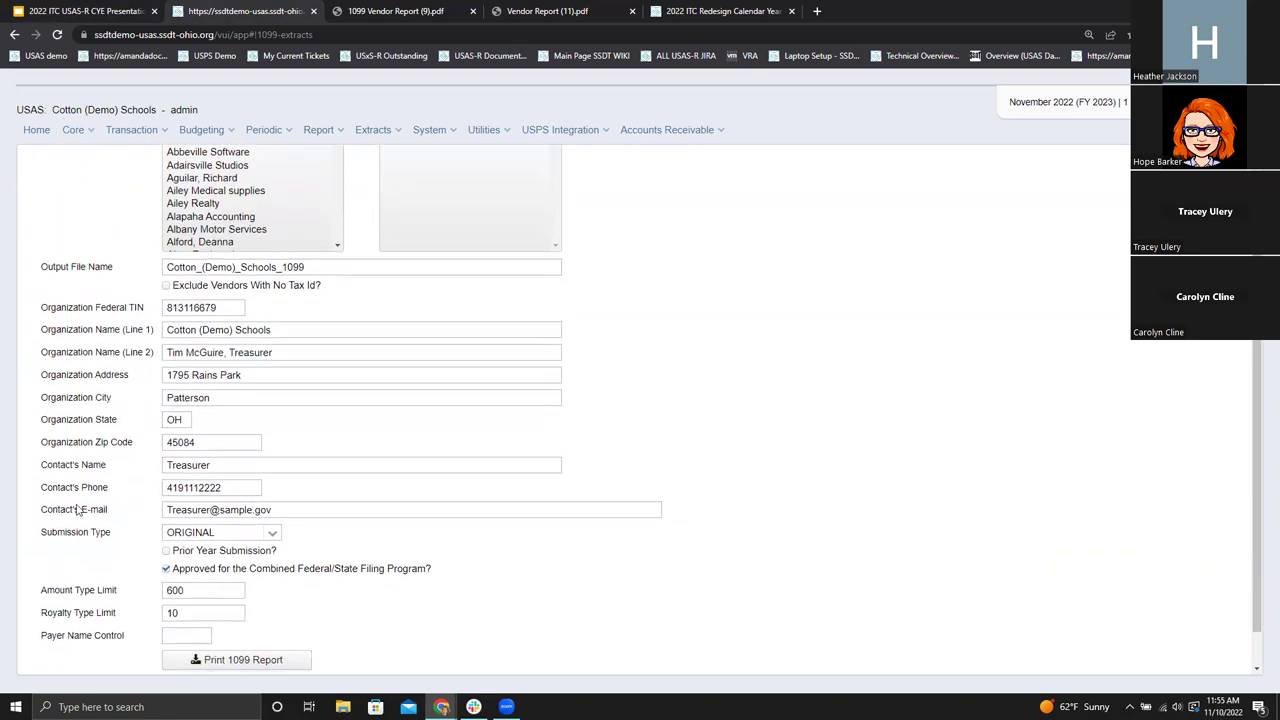
scroll(87, 501, "down", 1)
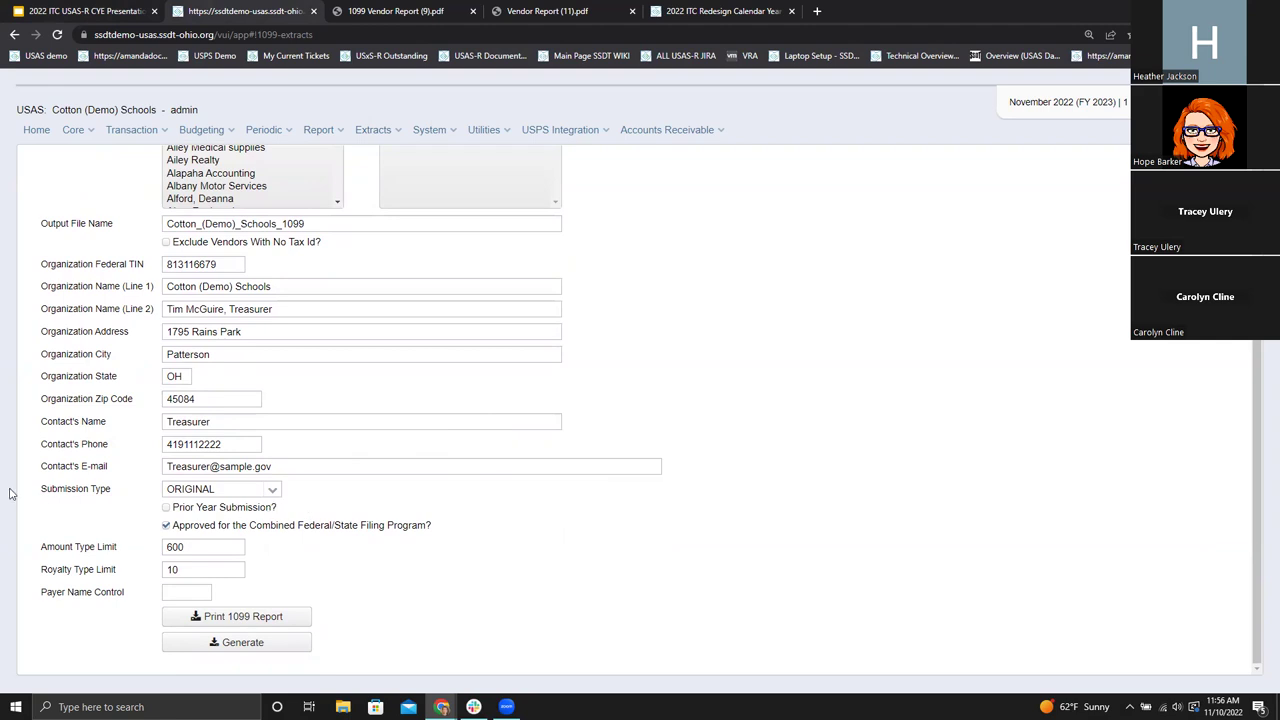
Set the 1099 extract's Submission Type to CORRECTION.
left_click(276, 494)
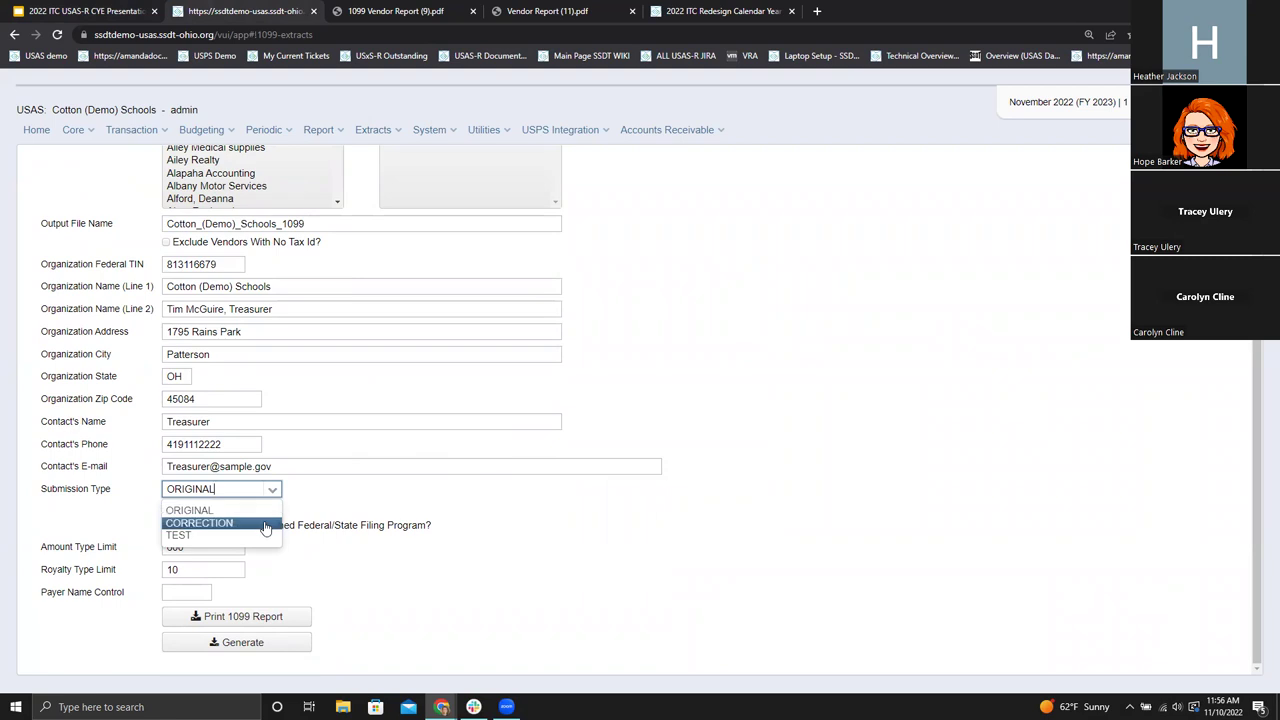
key("Up")
left_click(547, 518)
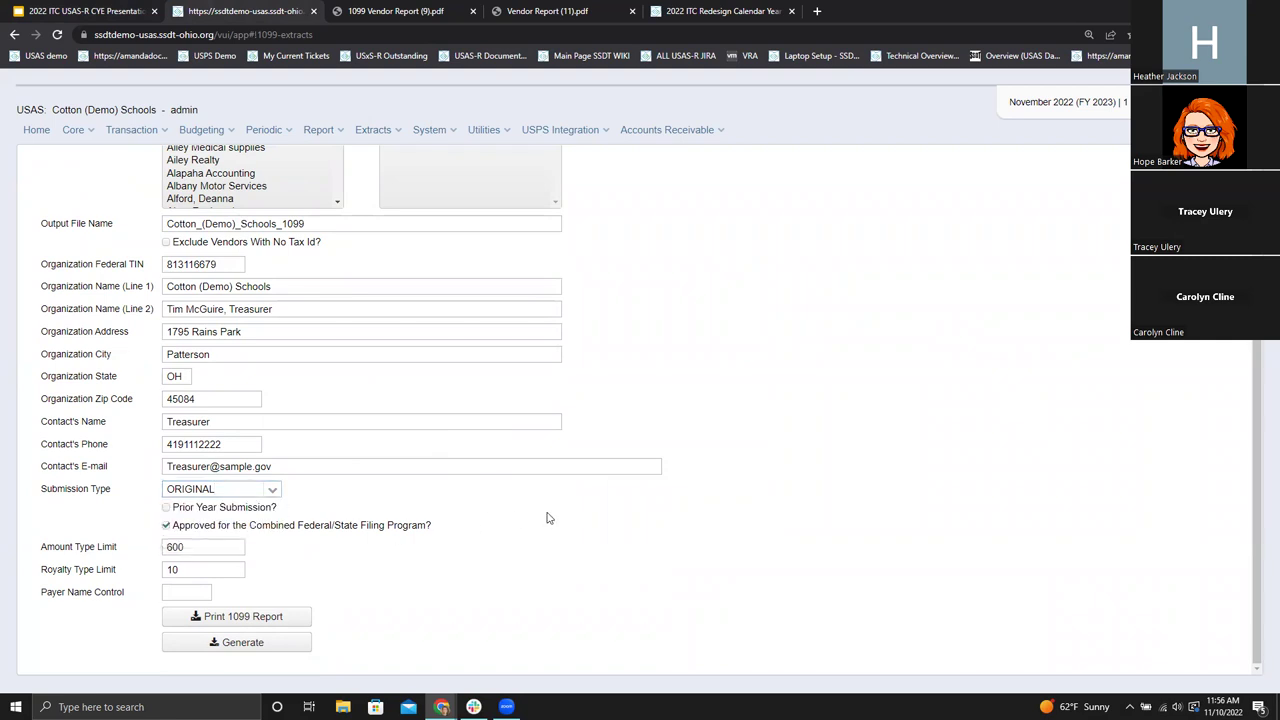
left_click(272, 491)
left_click(204, 524)
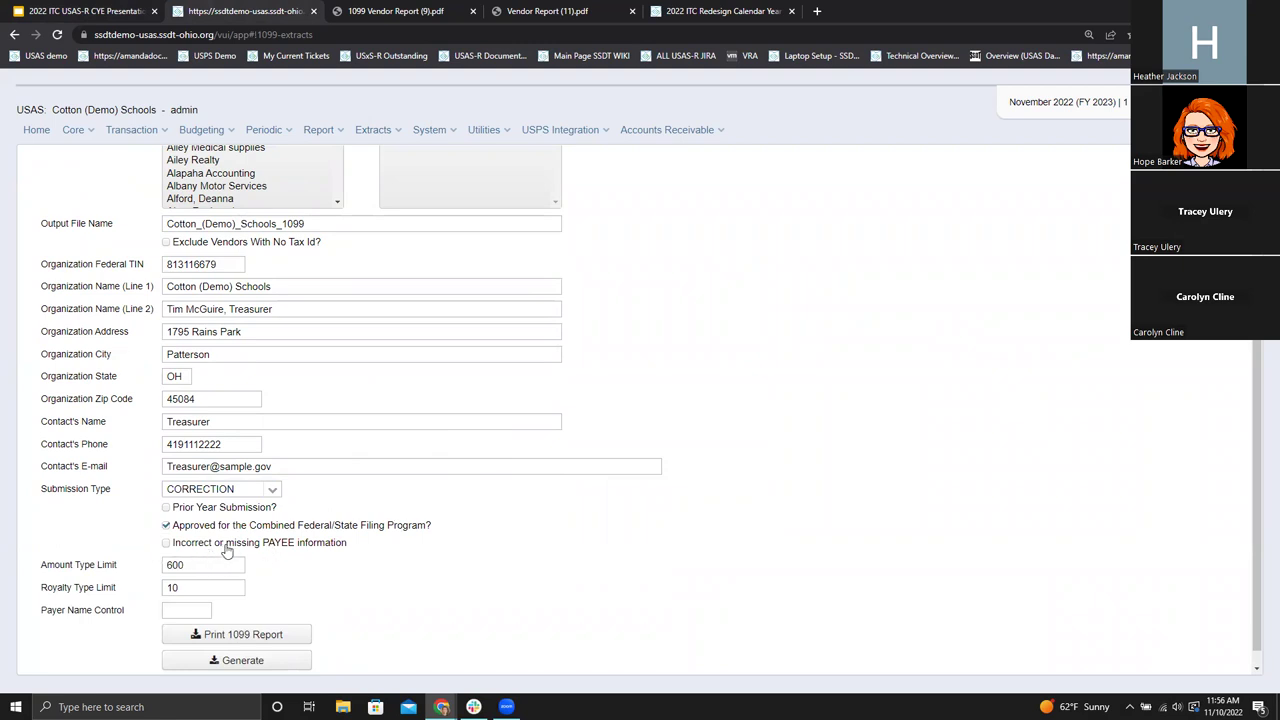
Examine the vendor selection list and the option for incorrect or missing payee information on the correction form.
scroll(285, 545, "up", 2)
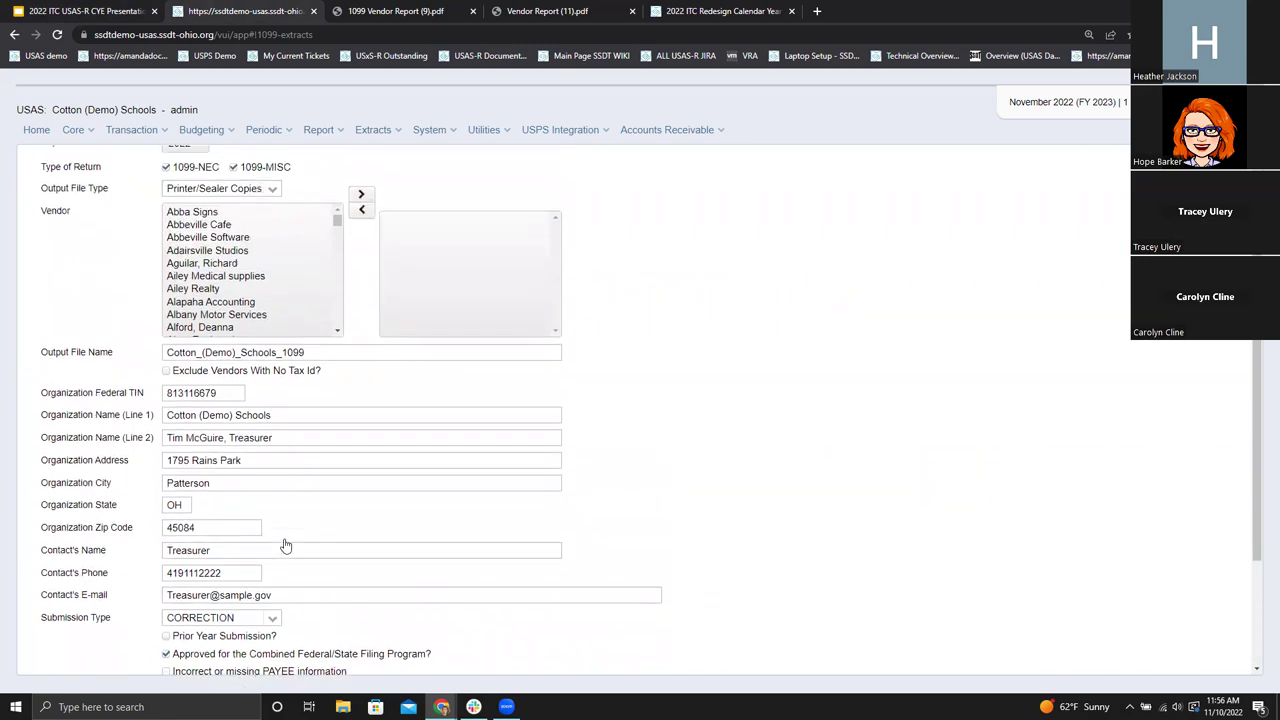
scroll(285, 545, "up", 1)
scroll(210, 318, "down", 2)
scroll(197, 330, "down", 1)
scroll(153, 487, "down", 4)
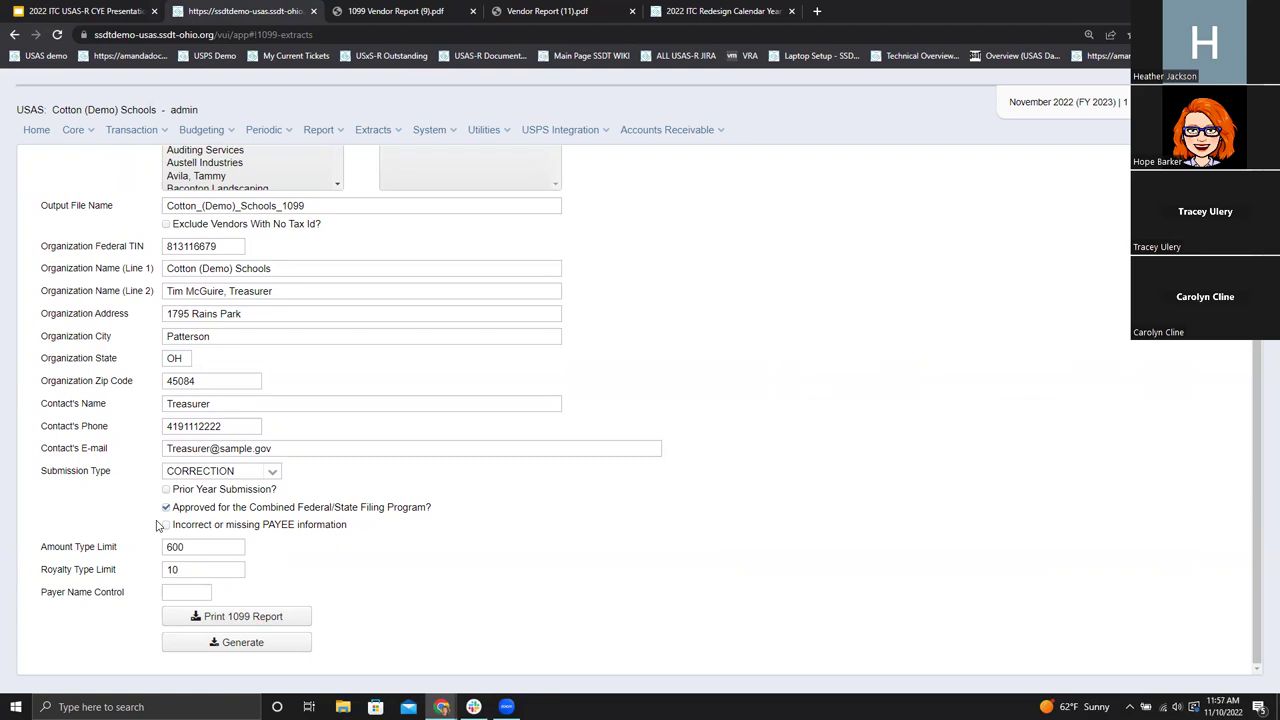
Set the Submission Type back to ORIGINAL and return to the 1099 Extracts slide in the Google Slides presentation.
left_click(271, 471)
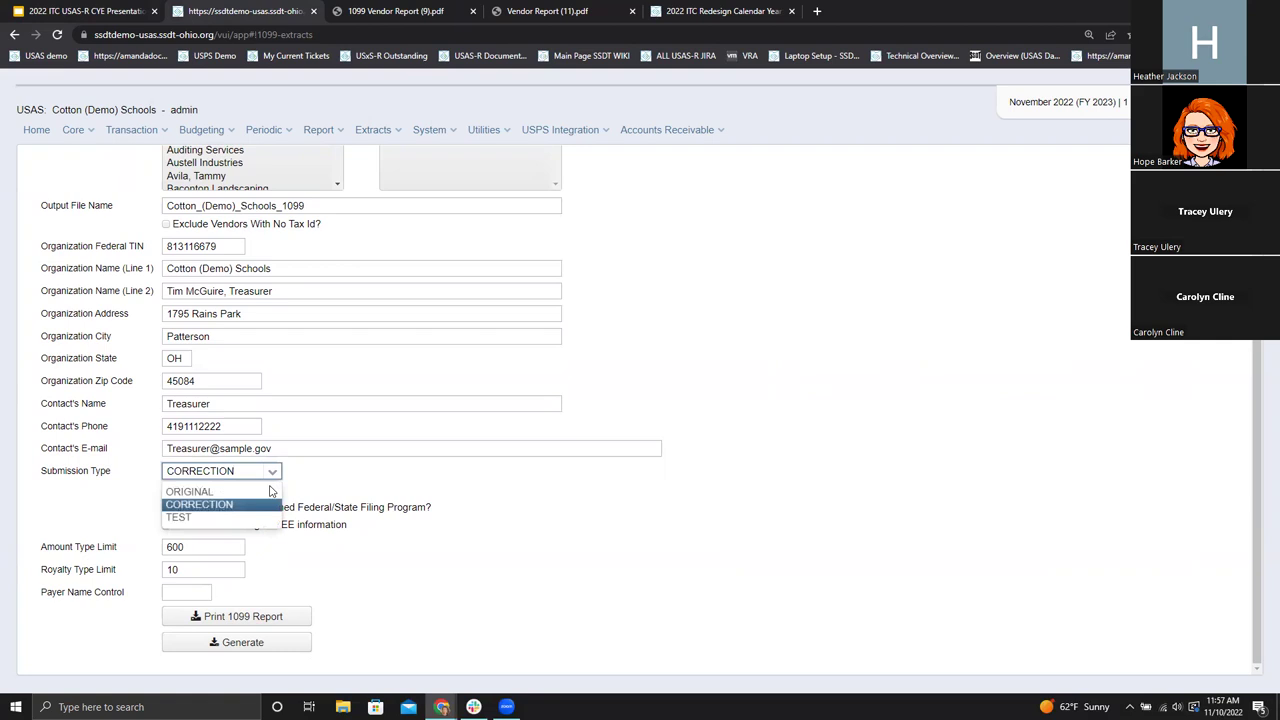
left_click(270, 491)
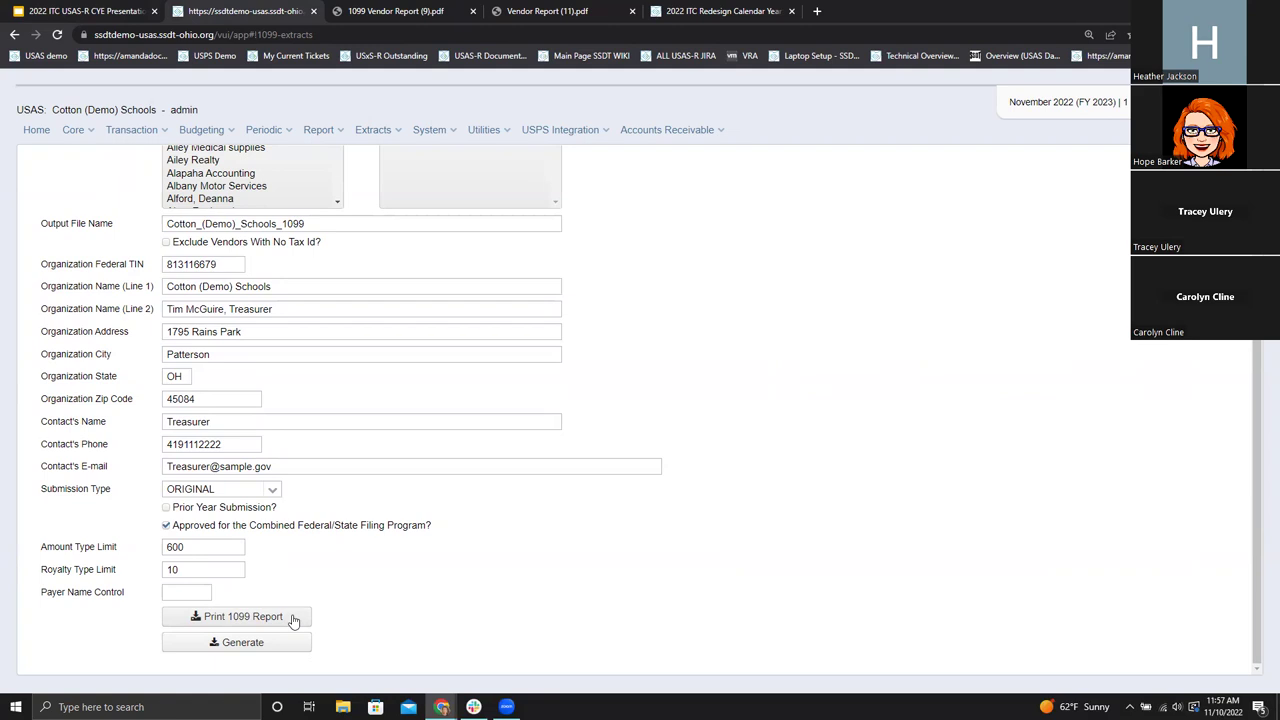
scroll(152, 236, "up", 3)
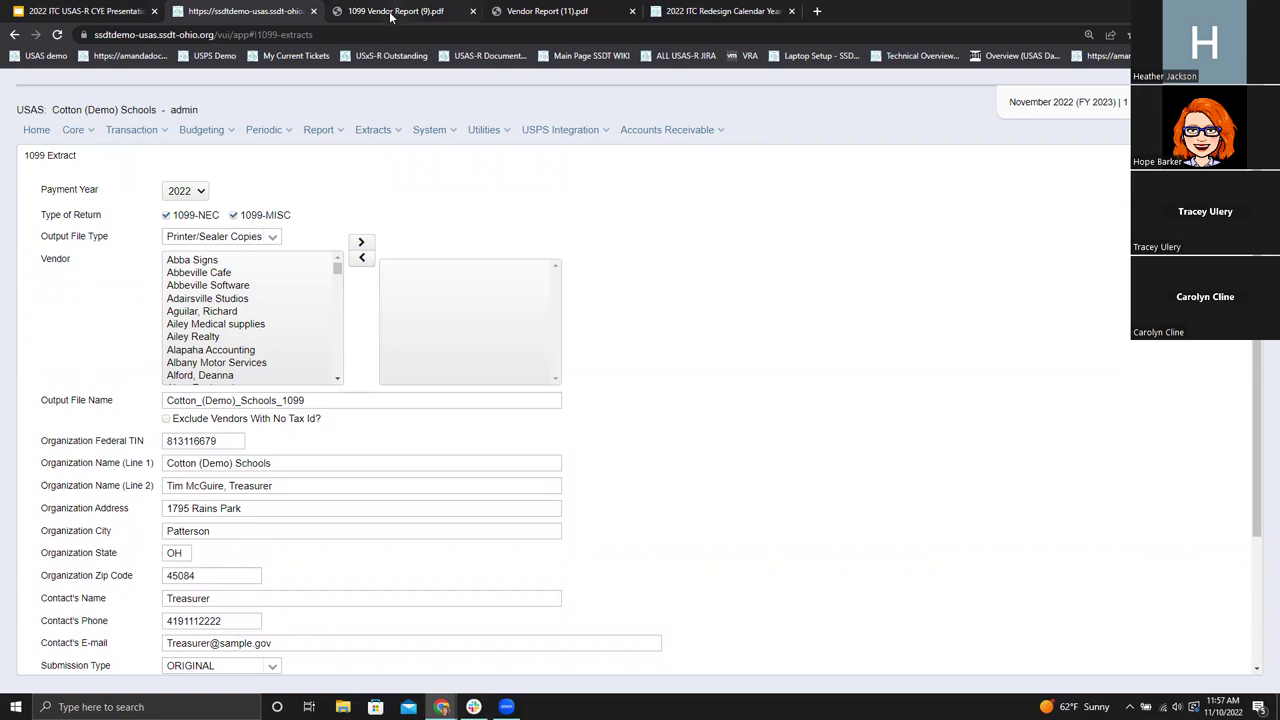
left_click(87, 11)
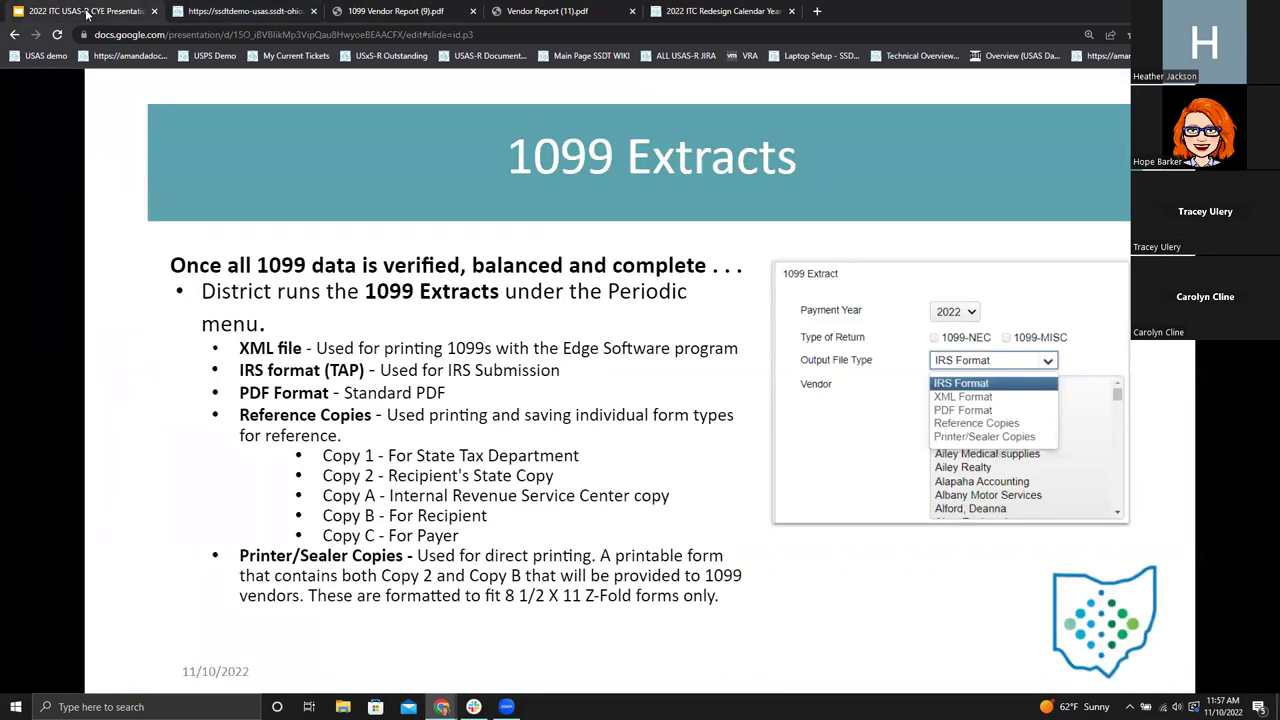